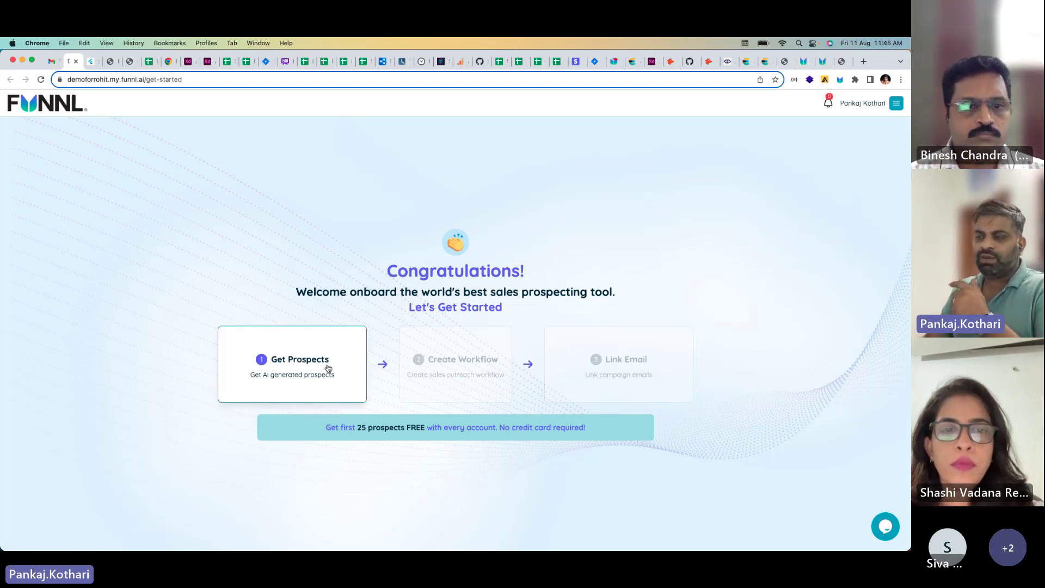
Step: Open Get Prospects from the Congratulations page and start on the Product/service field
click(328, 368)
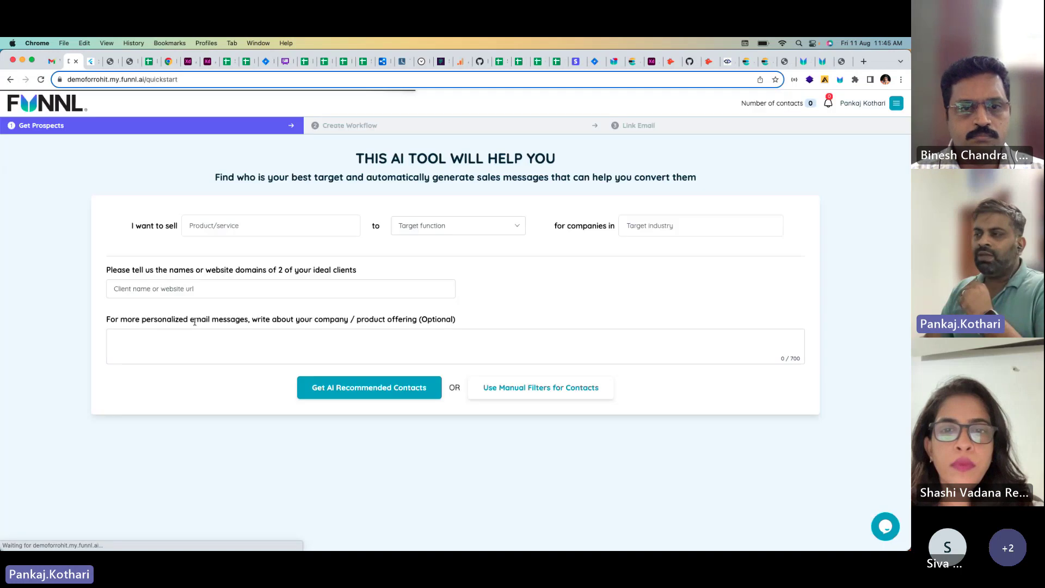
click(210, 228)
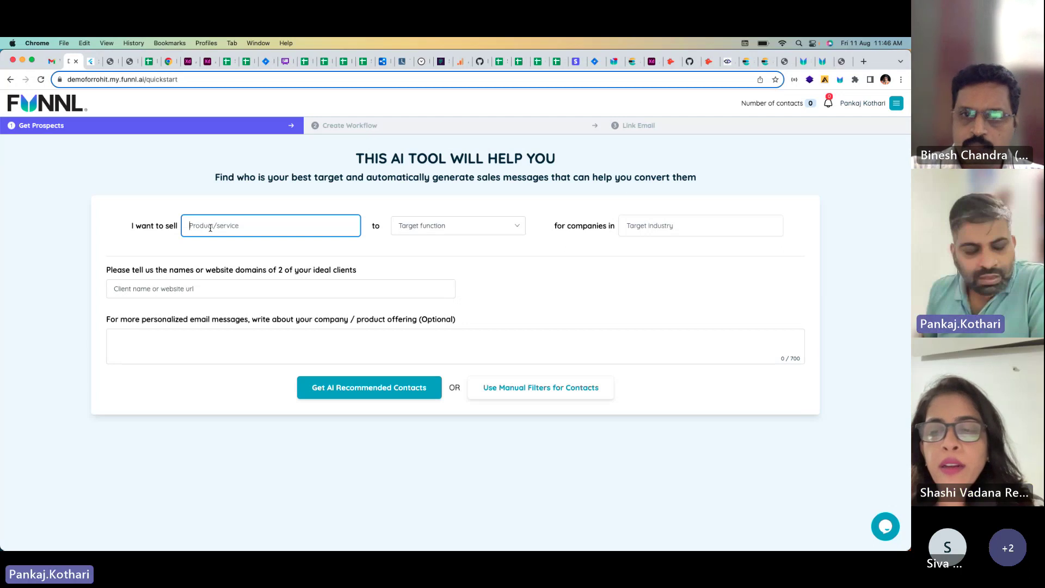
Step: Enter 'marketing services', target function Sales & Marketing, and target industry 'saas products'
text(marketing services)
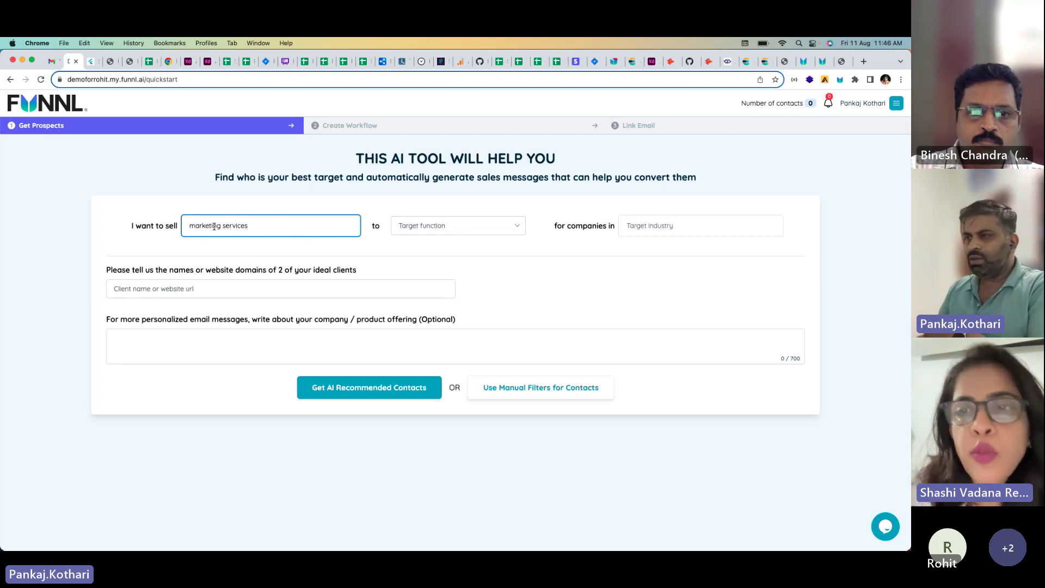
click(435, 232)
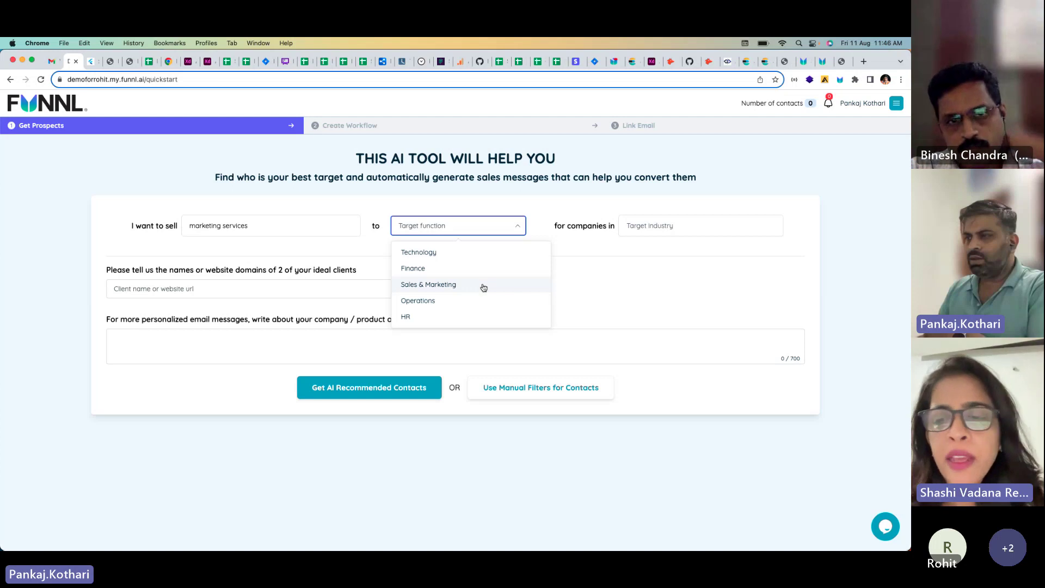
click(451, 285)
click(656, 229)
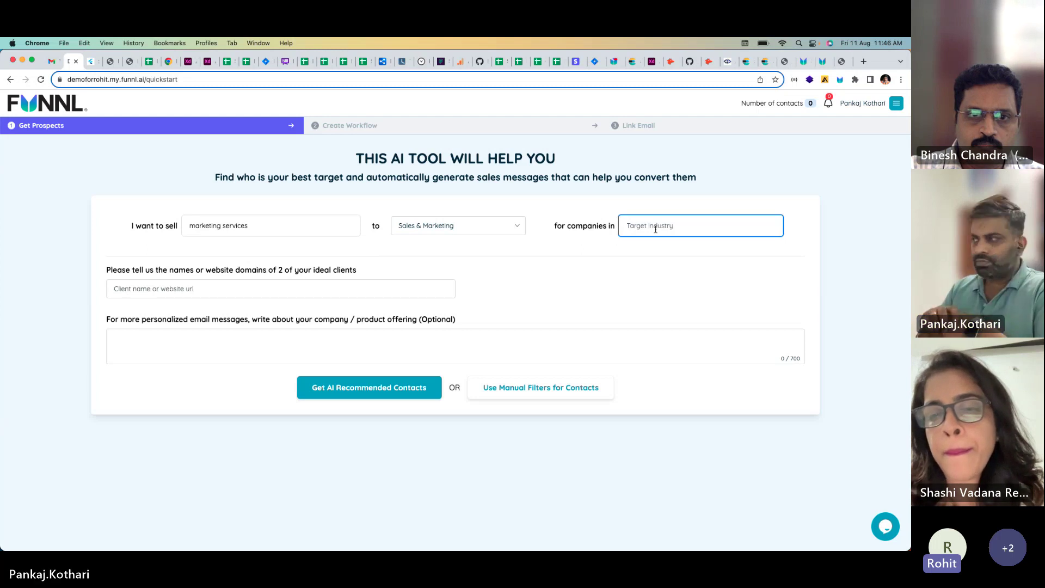
text(saas )
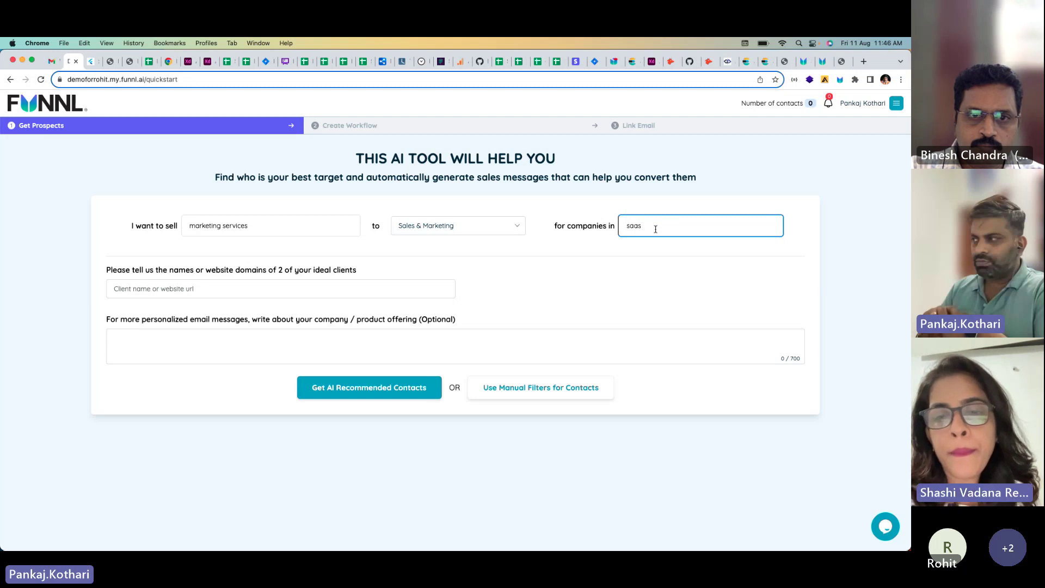
text(prod)
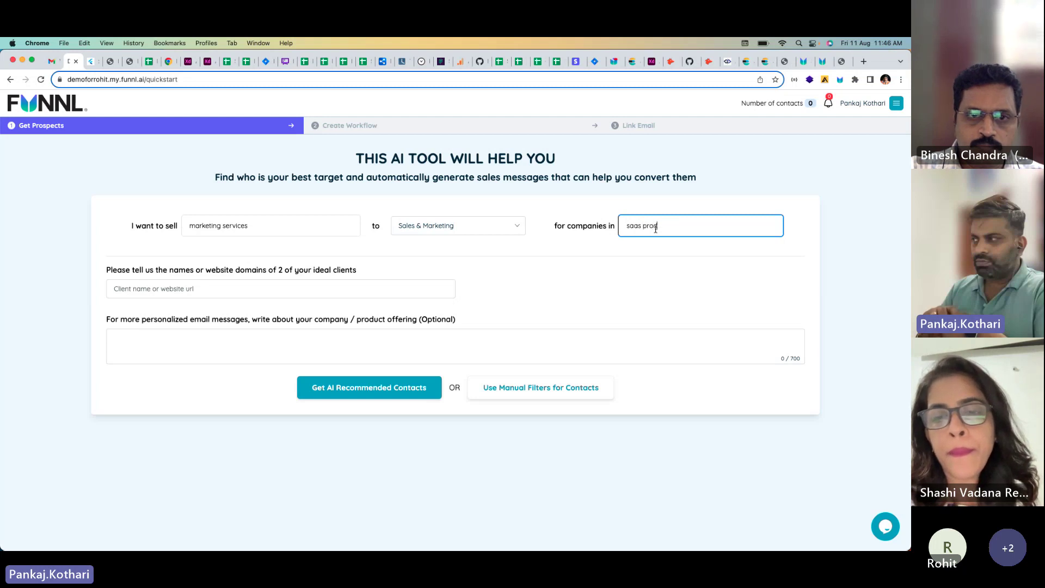
text(ucts)
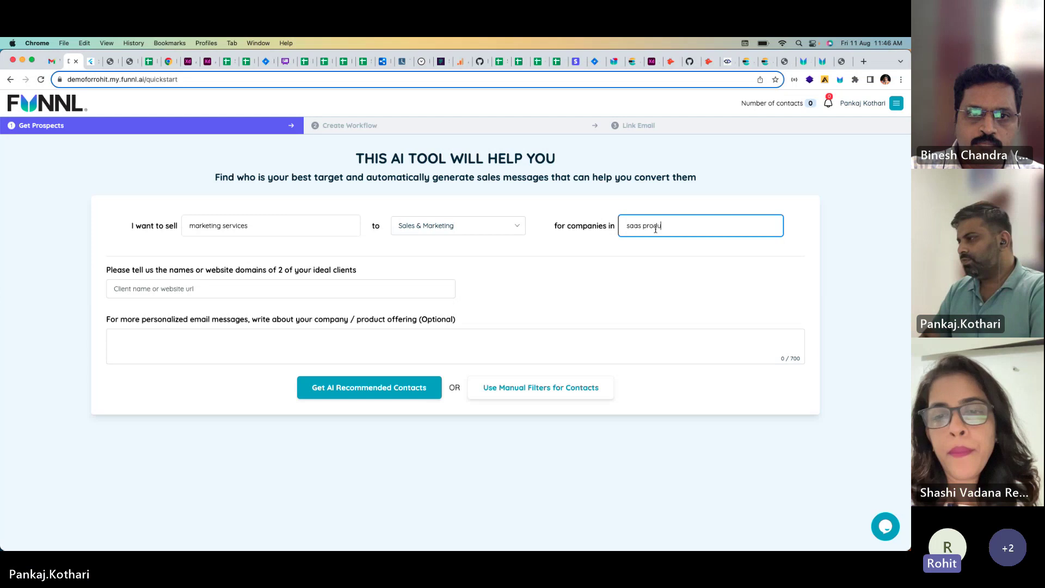
click(599, 287)
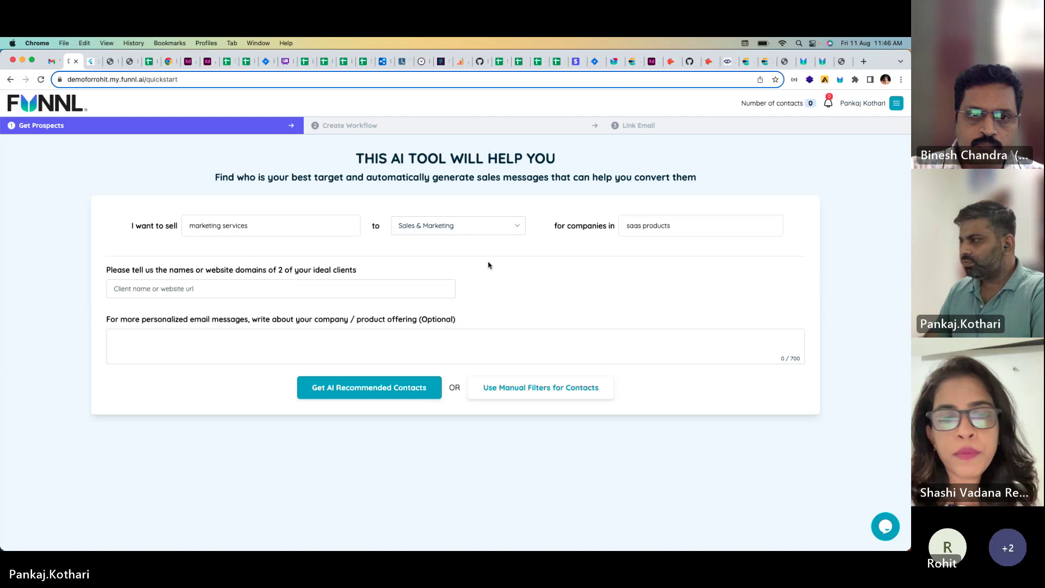
click(445, 228)
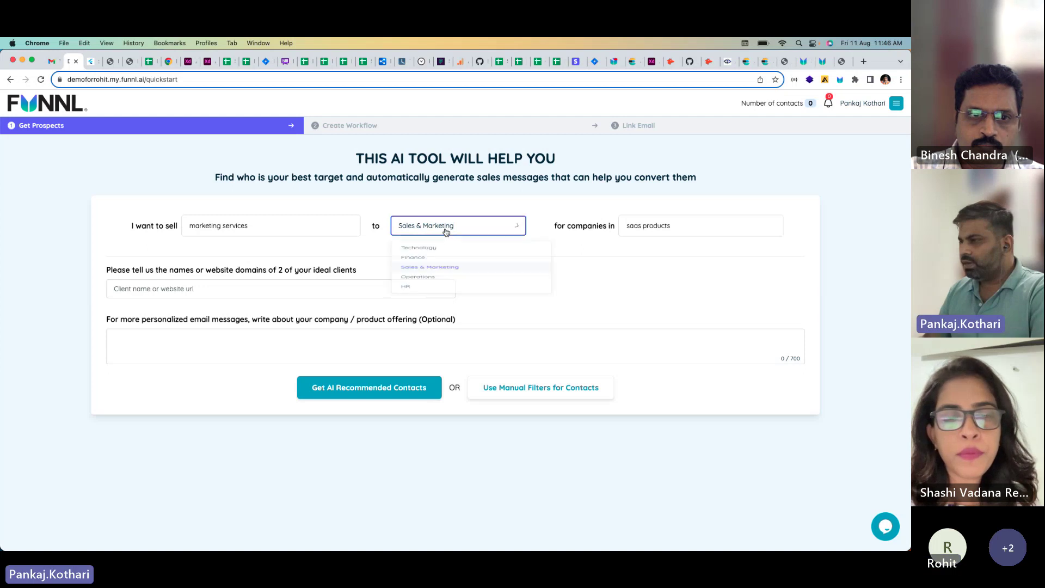
click(600, 262)
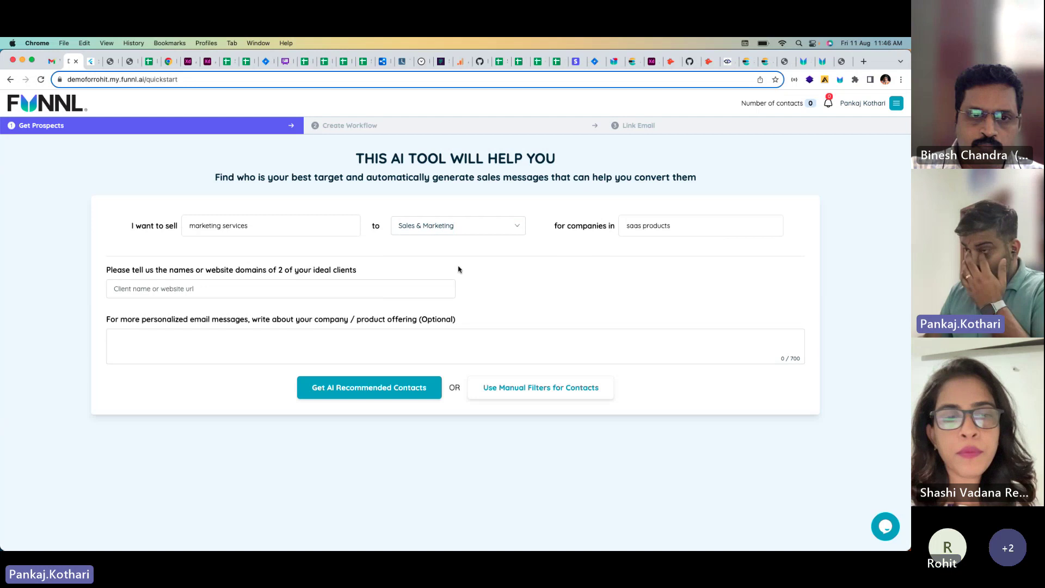
click(234, 291)
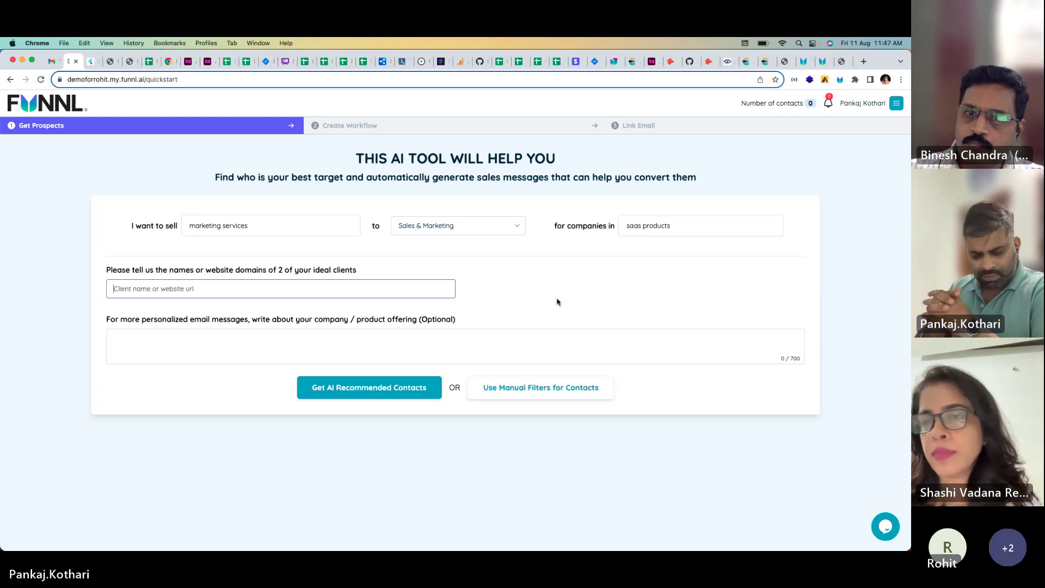
Step: Add FunnL (funnl.ai) and Freshworks from the suggestions as ideal client examples
text(funnl.ai)
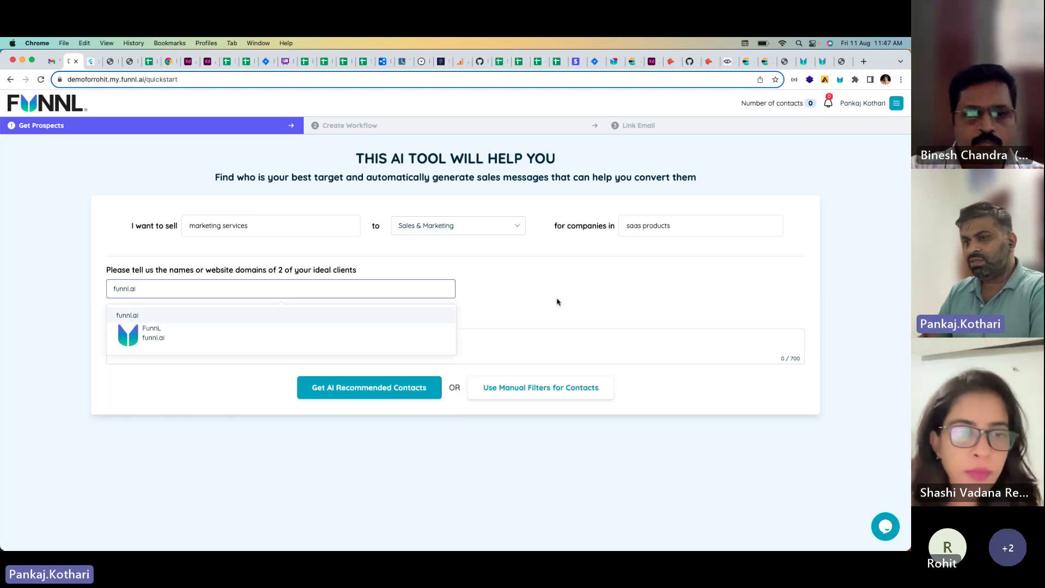
click(230, 334)
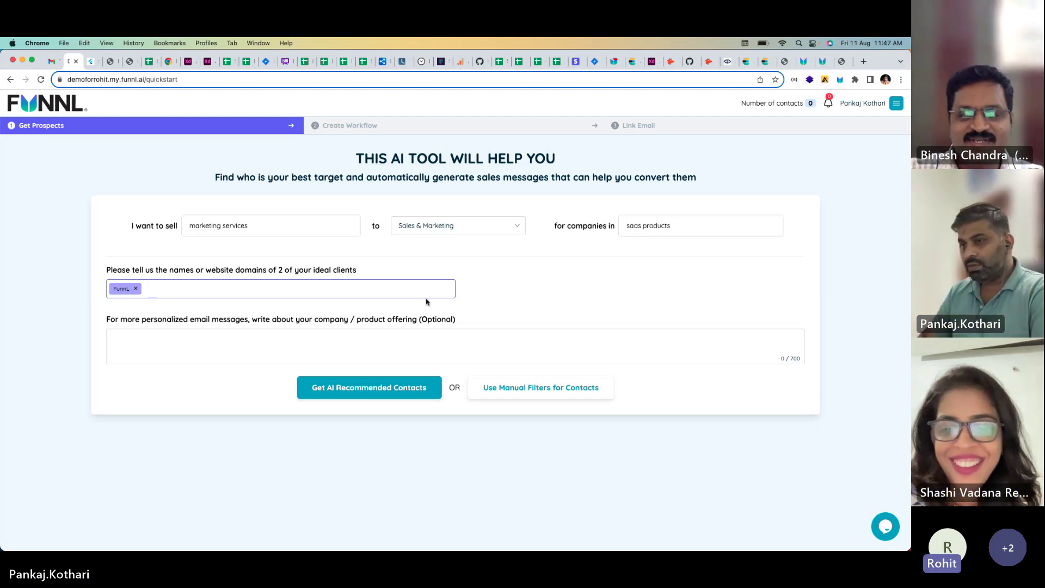
text(fresh)
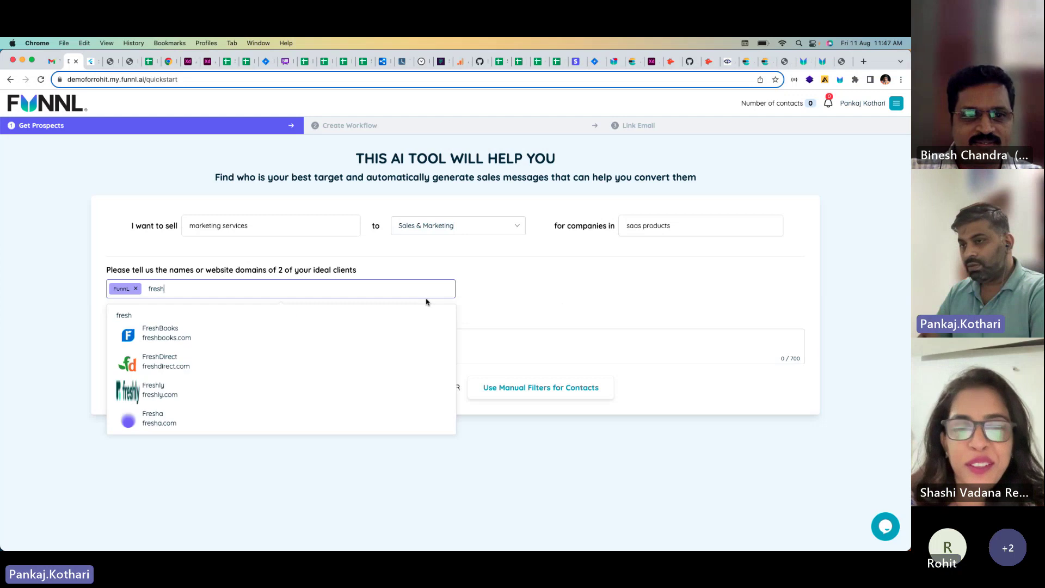
text(works)
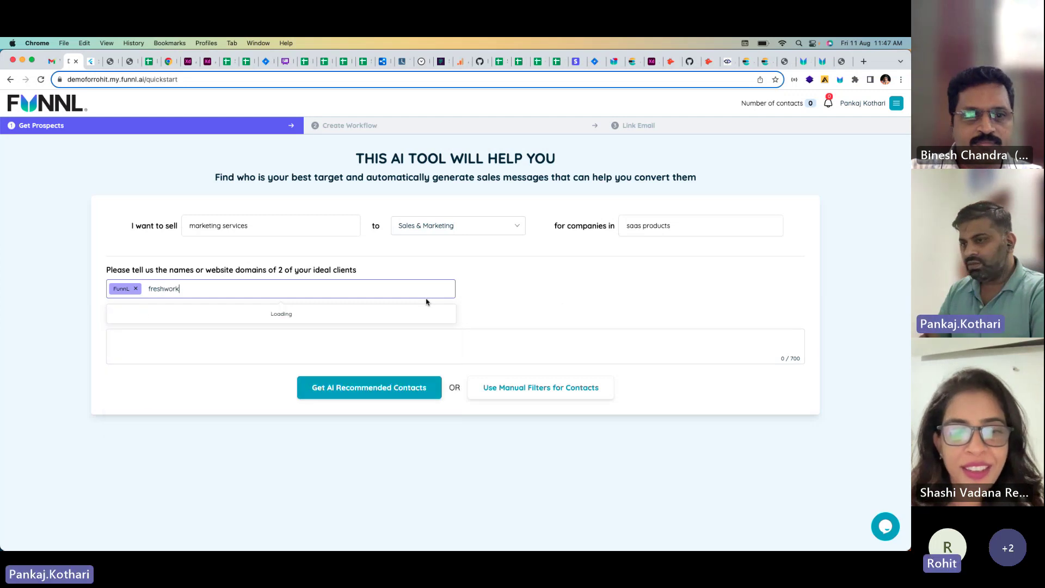
click(235, 329)
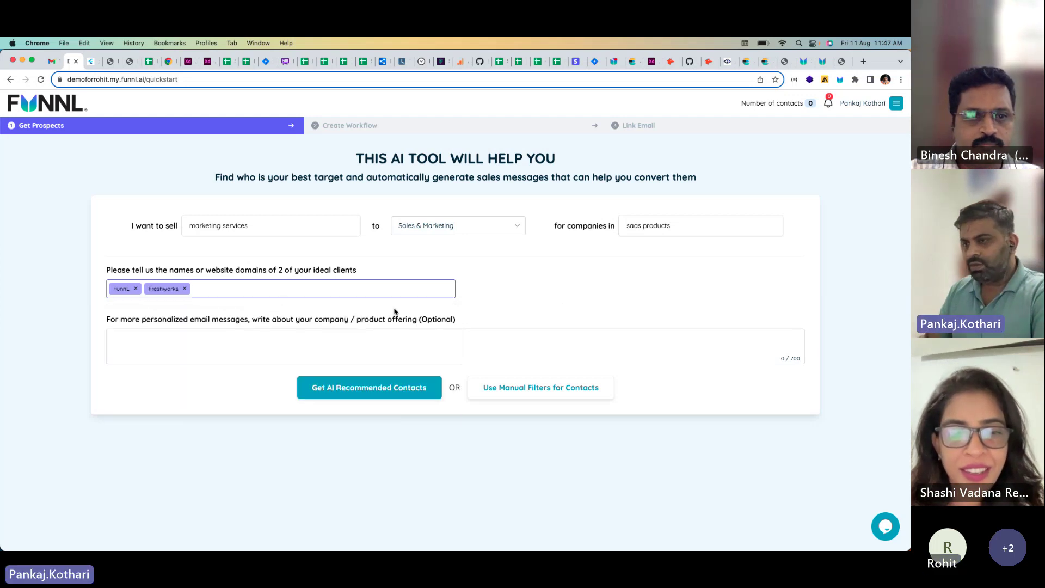
click(208, 338)
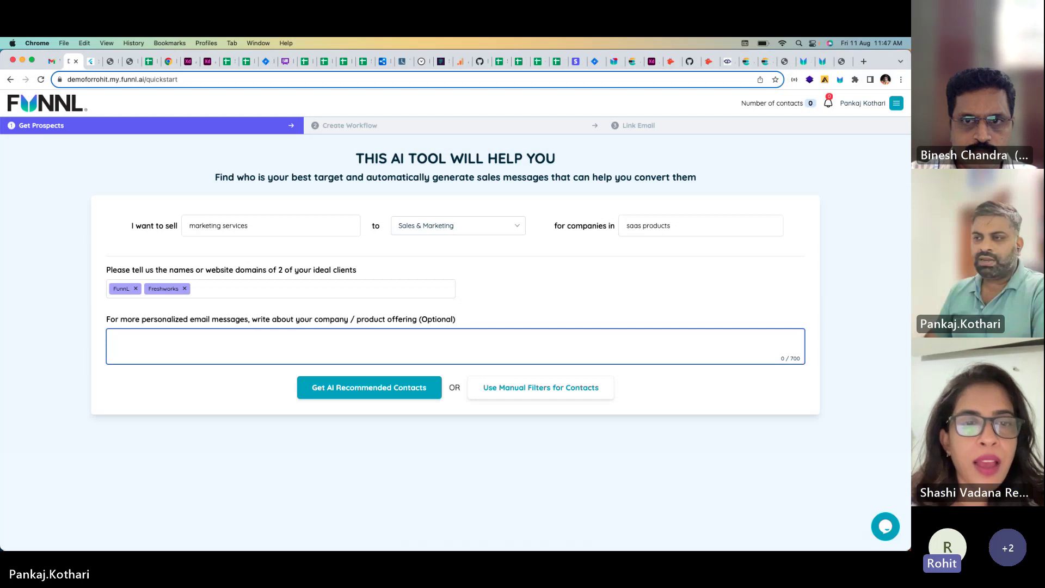
Step: Paste the copied 372-character digital marketing blurb into the company offering box
key(super+Tab)
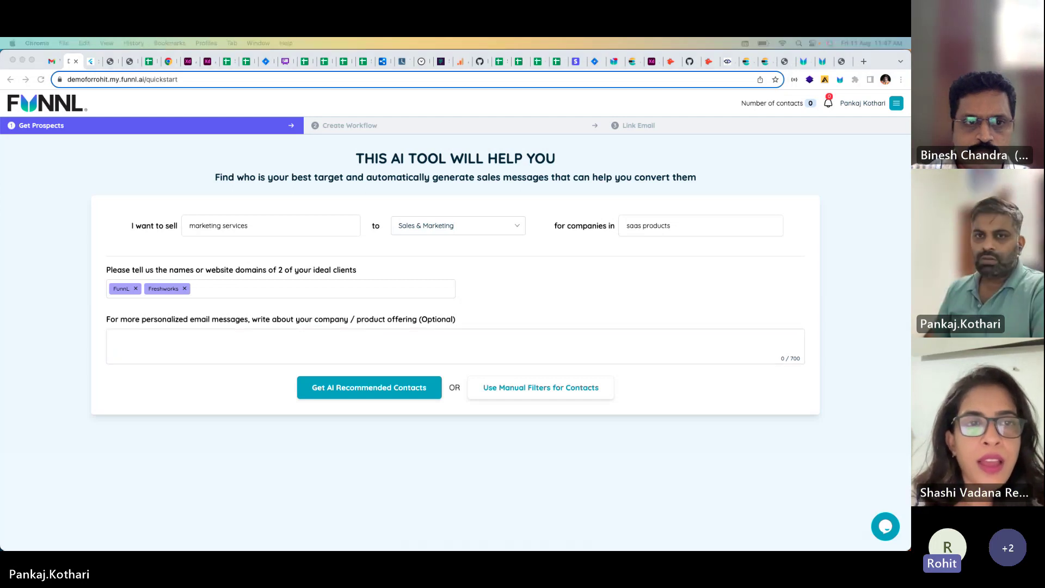
click(15, 261)
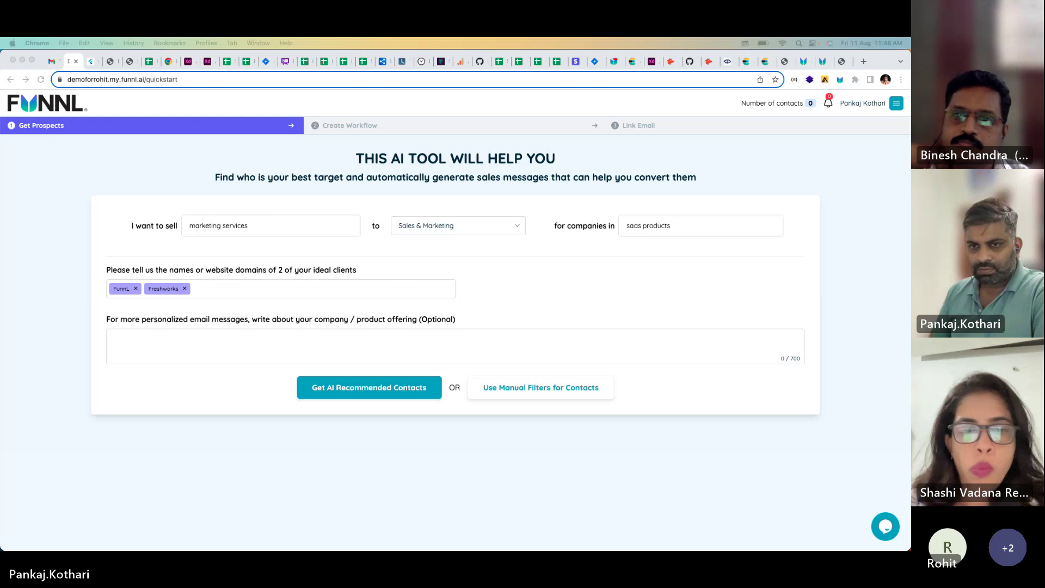
click(234, 357)
text(Your one-stop-shop destination to digital marketing solutions. Outsmart your competitors with the right mix of digital strategy including programmatic performance marketing, search marketing, social media marketing, web design and development, Pay-Per-Click(PPC), creative content writing, and many more. Attract, impress, and convert like never before. Get started today!)
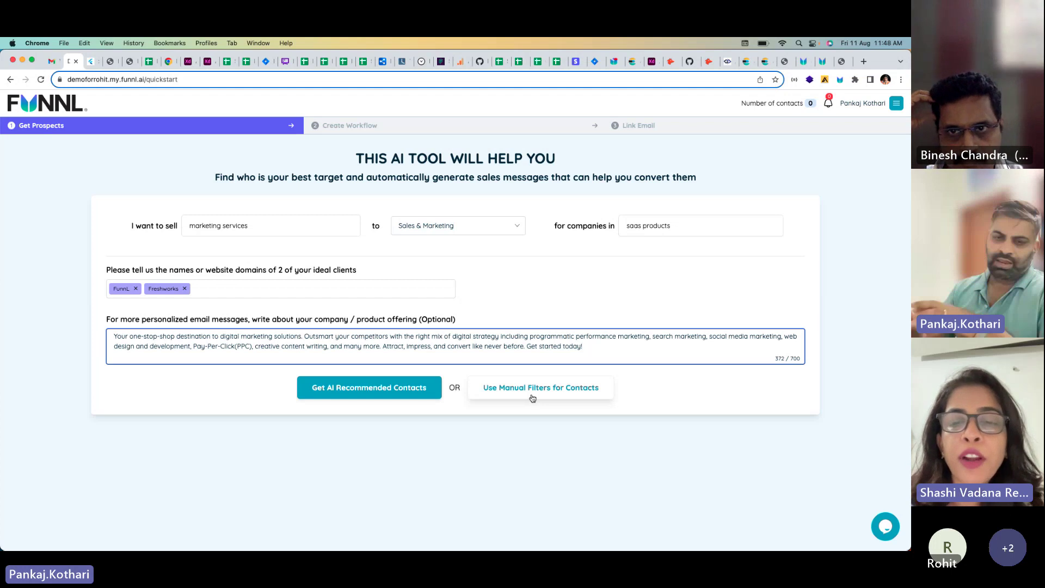
click(244, 399)
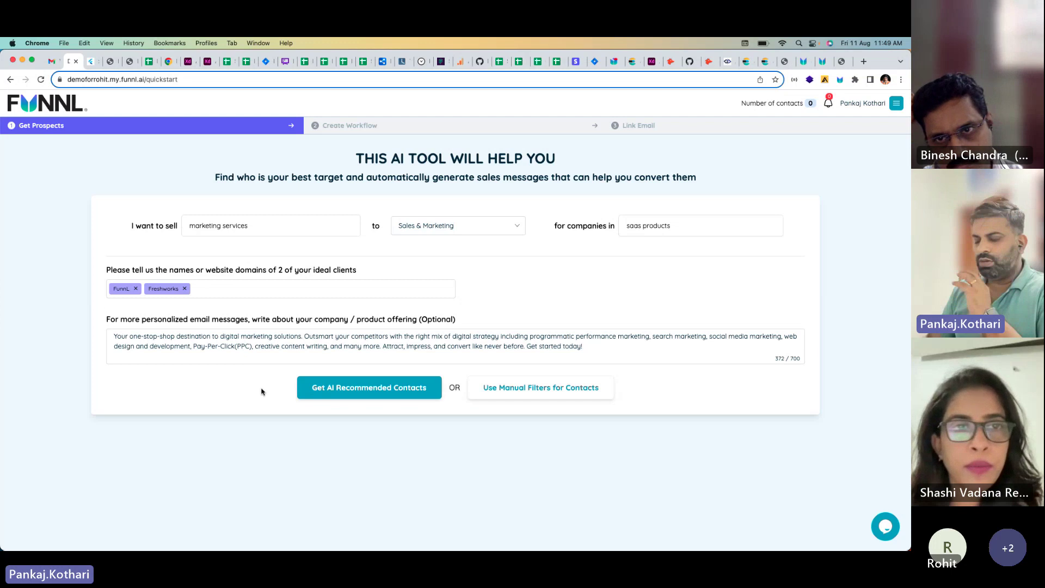
click(350, 390)
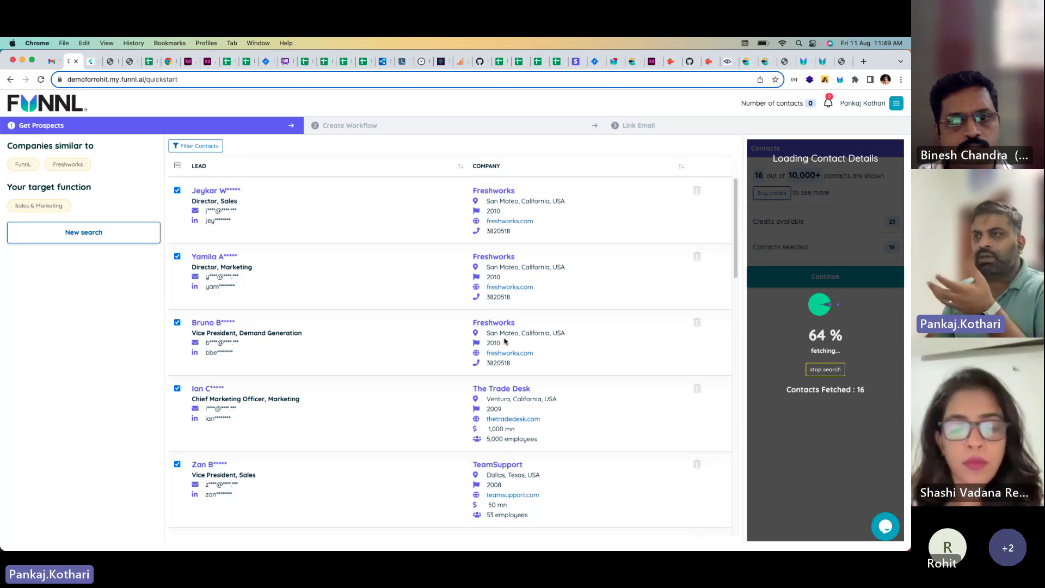
scroll(492, 305, down, 3)
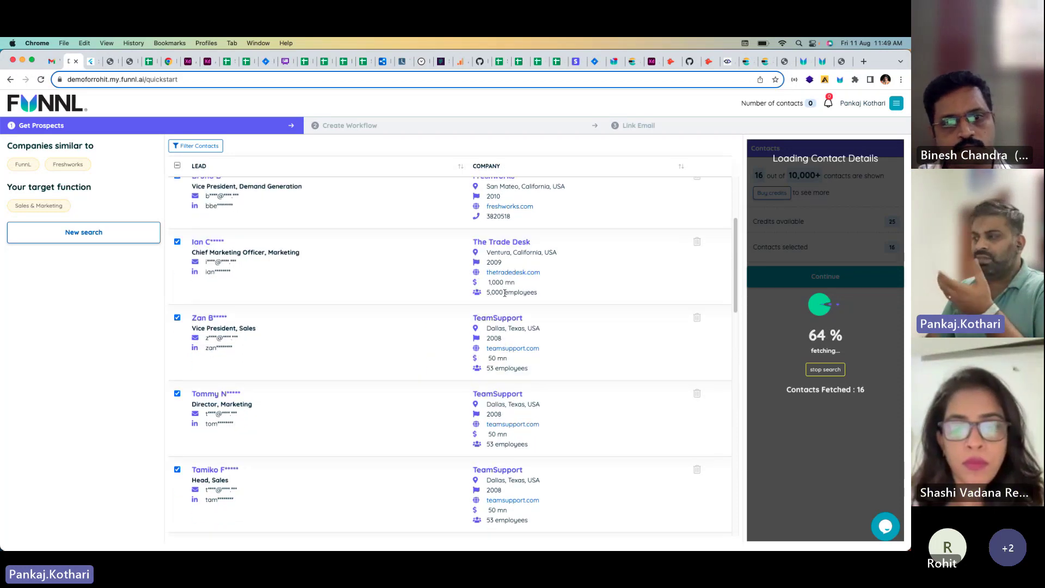
scroll(509, 327, down, 3)
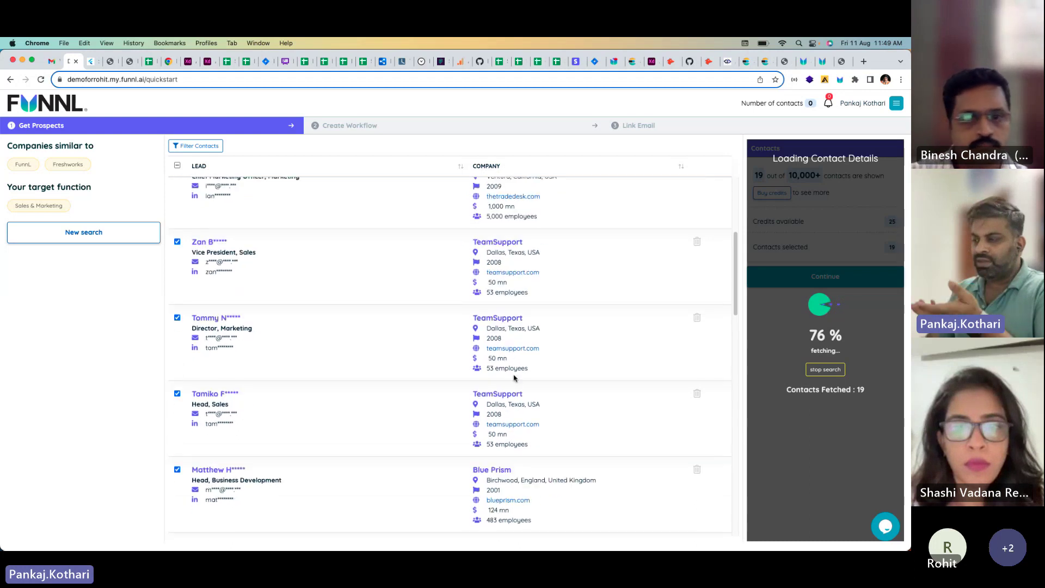
scroll(514, 377, down, 5)
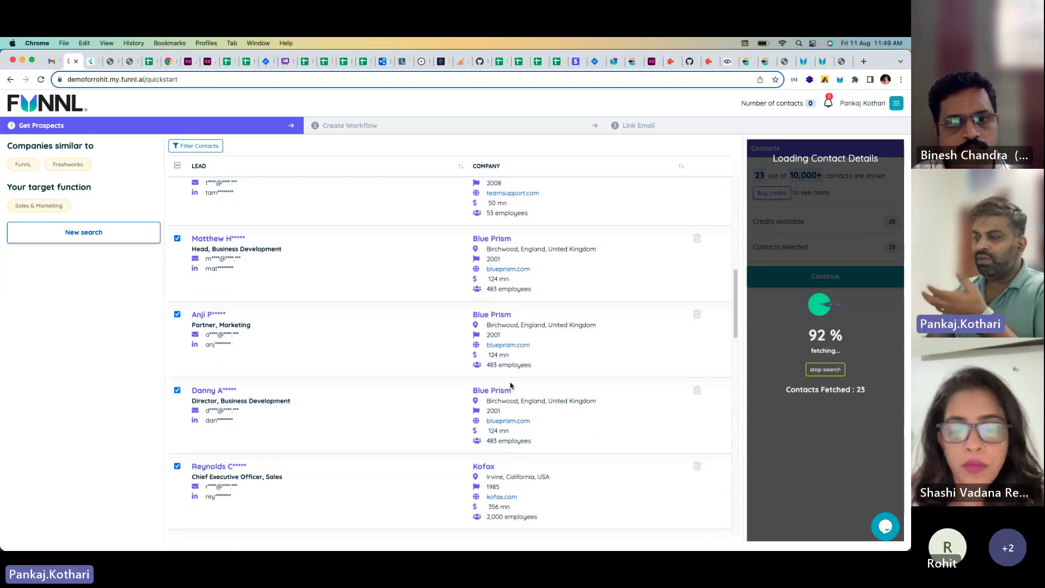
scroll(510, 385, down, 5)
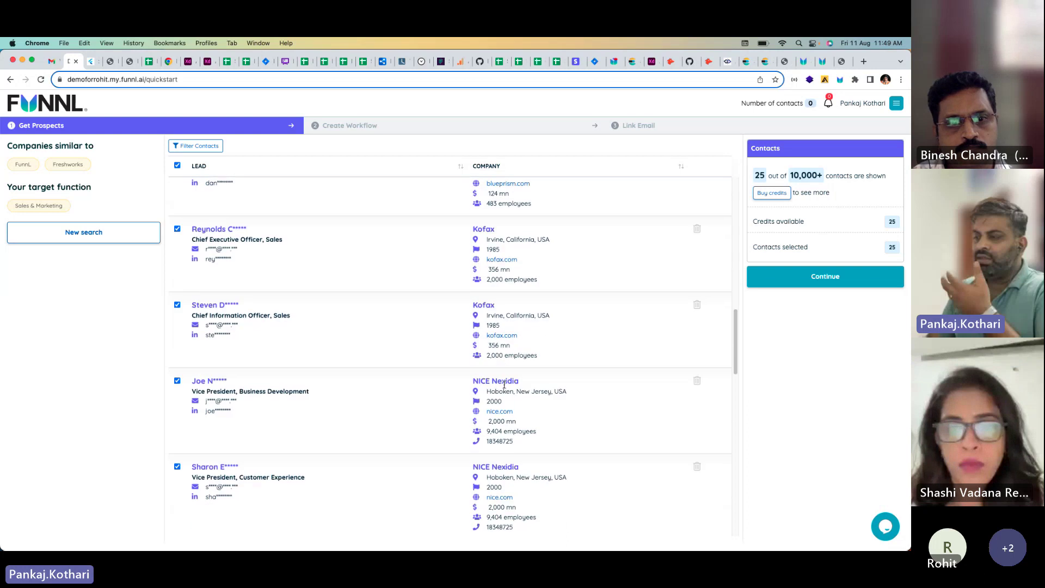
scroll(504, 385, down, 2)
scroll(510, 398, down, 7)
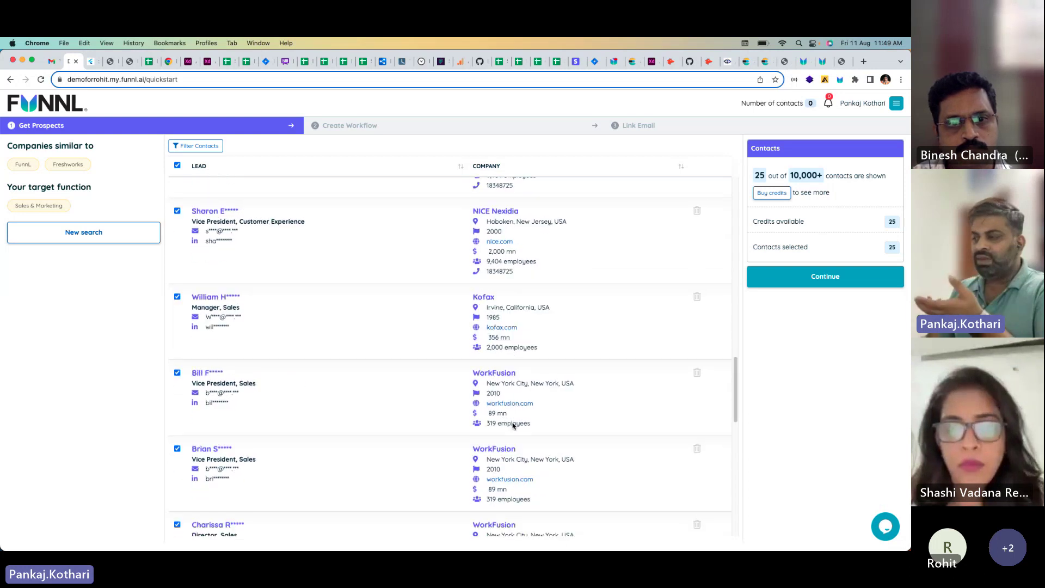
scroll(512, 427, up, 14)
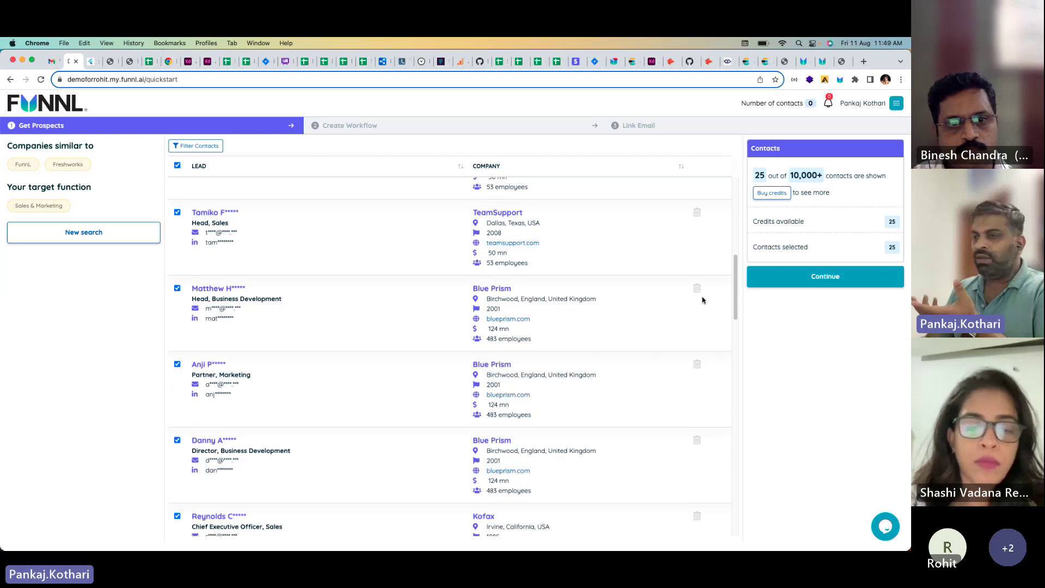
scroll(607, 334, up, 7)
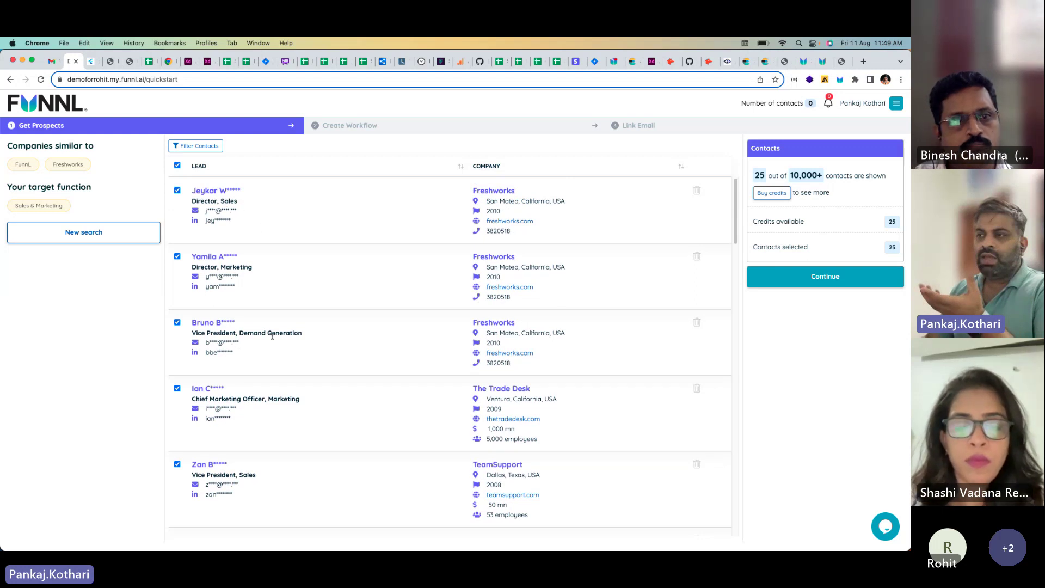
scroll(272, 336, down, 2)
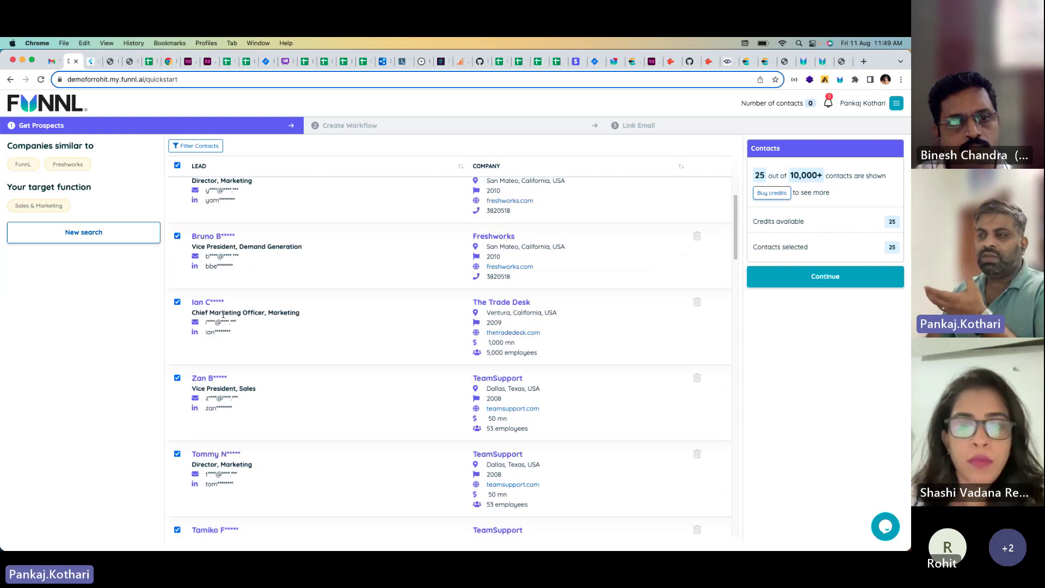
scroll(294, 331, down, 3)
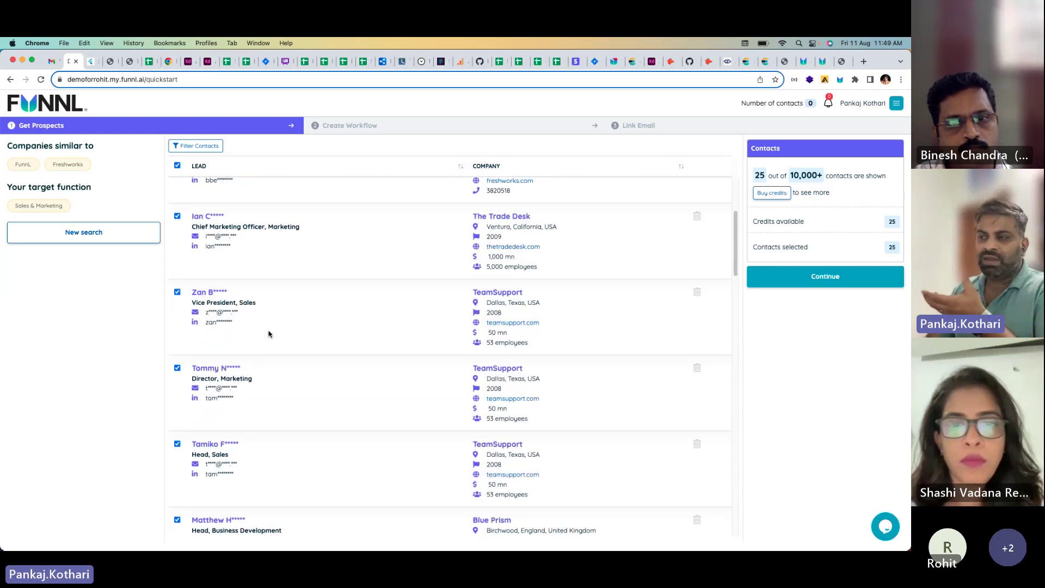
scroll(381, 332, up, 5)
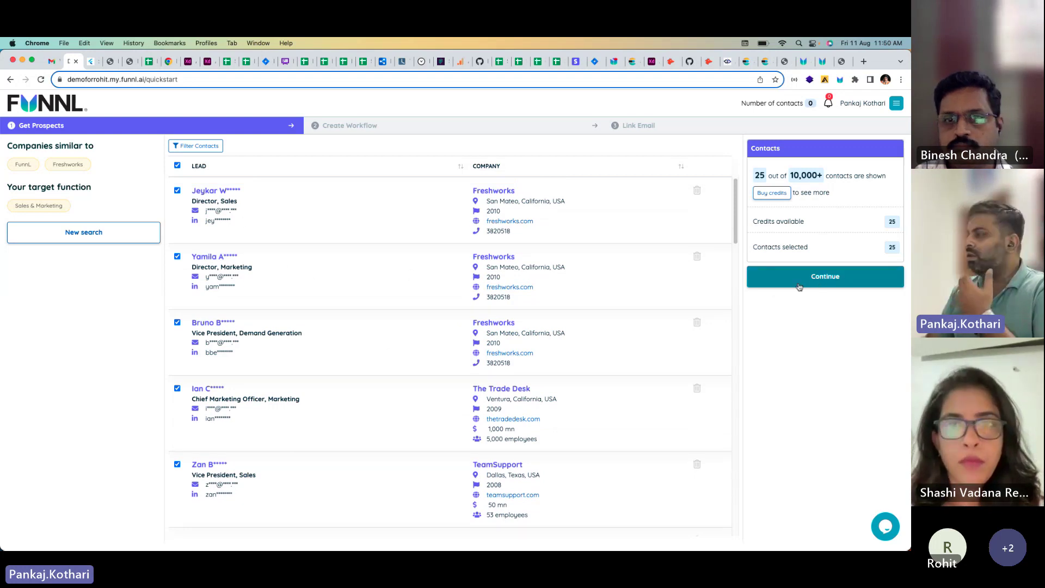
Step: Delete The Trade Desk lead so NICE Nexidia replaces it, keeping 25 contacts selected
click(177, 166)
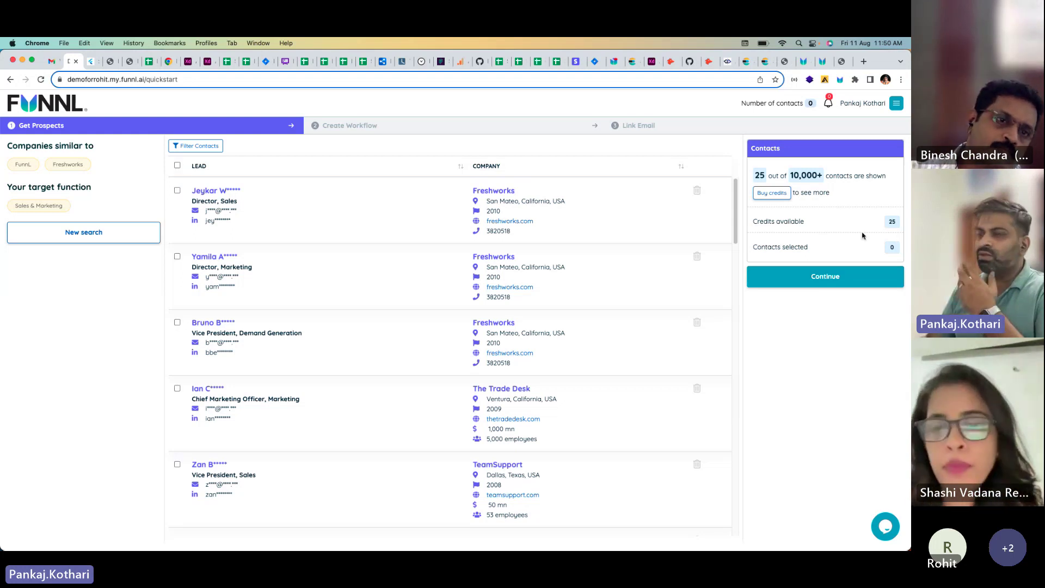
click(177, 323)
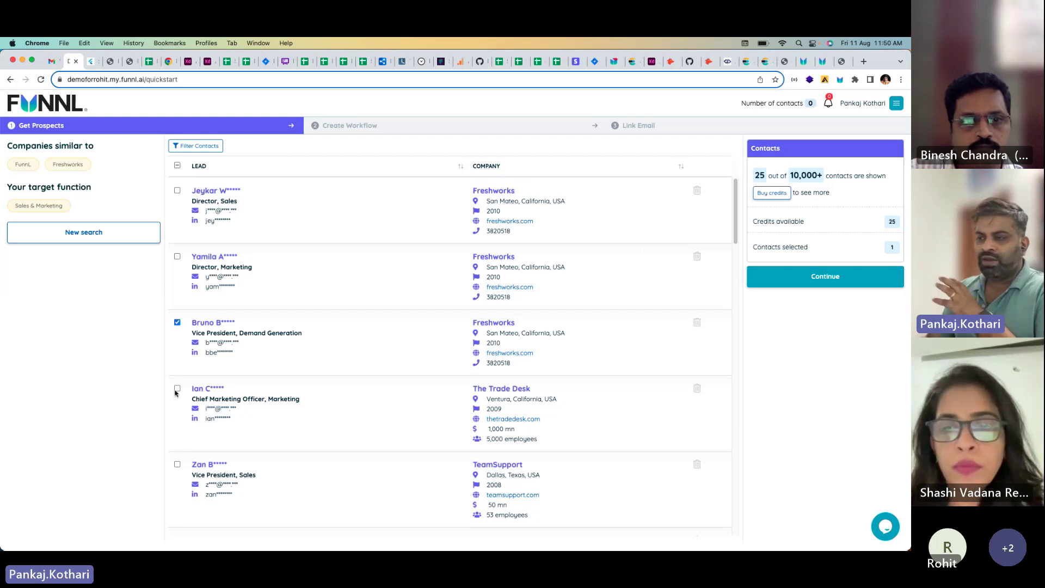
click(177, 257)
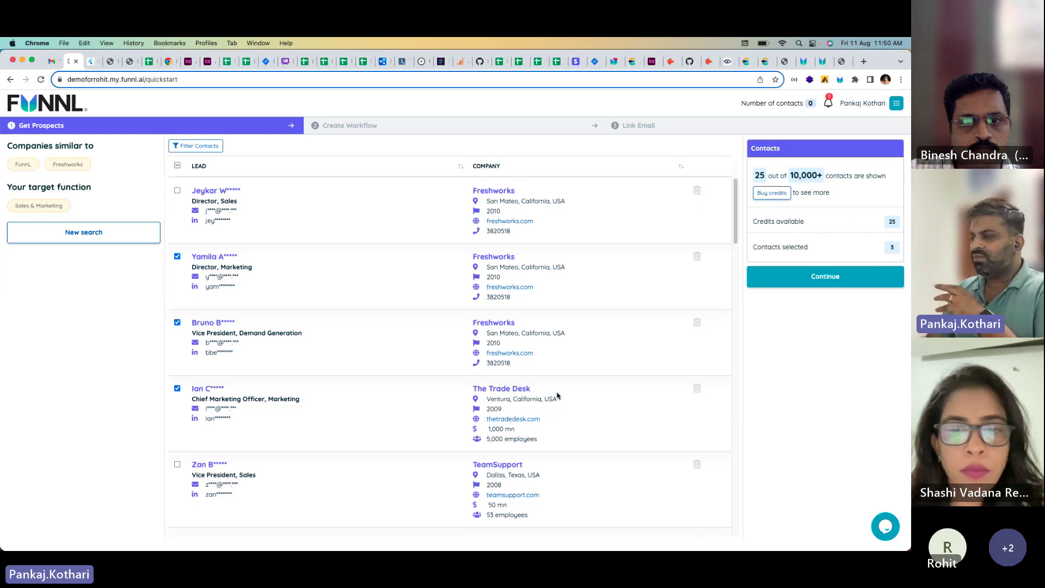
scroll(604, 413, down, 1)
scroll(603, 414, down, 3)
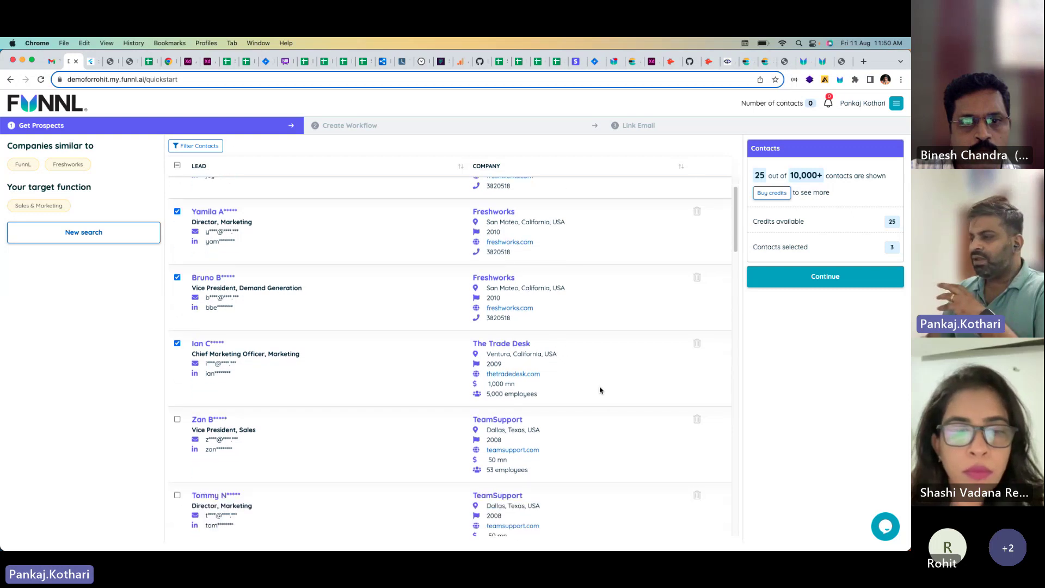
click(697, 341)
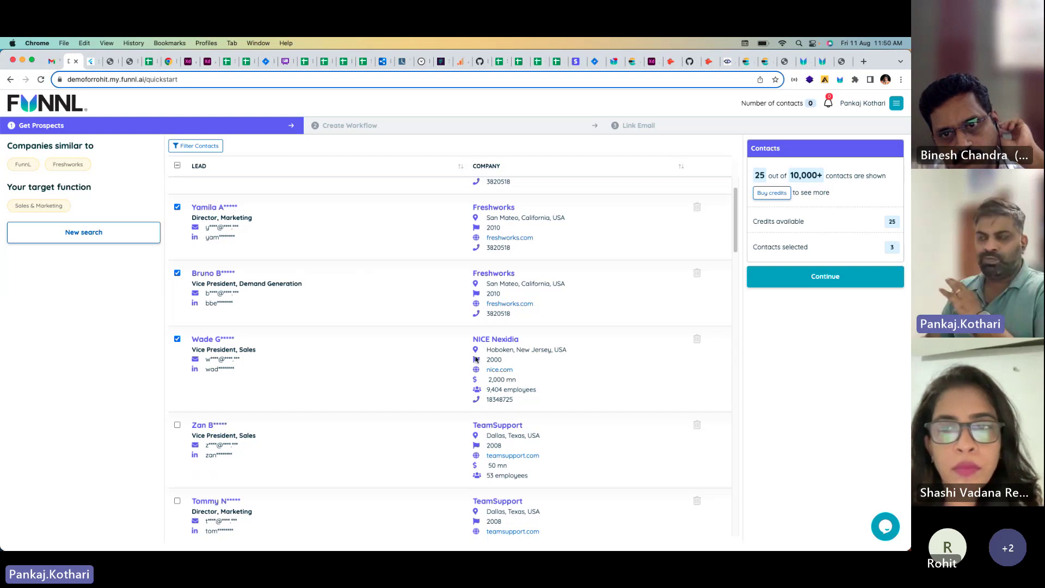
scroll(460, 350, up, 2)
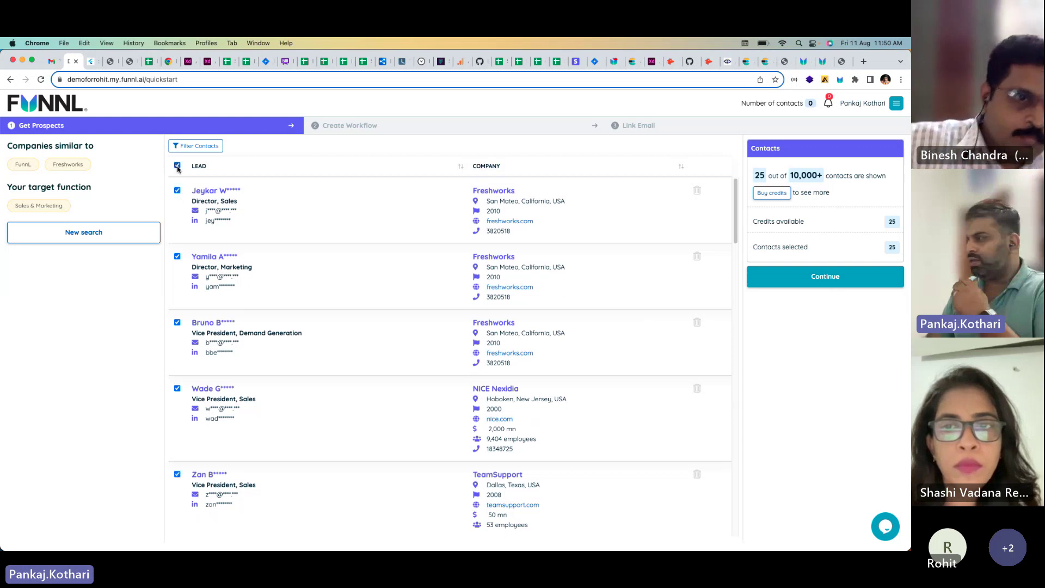
Step: Add all 25 contacts to the campaign, using every credit, and proceed to Create Workflow
click(826, 279)
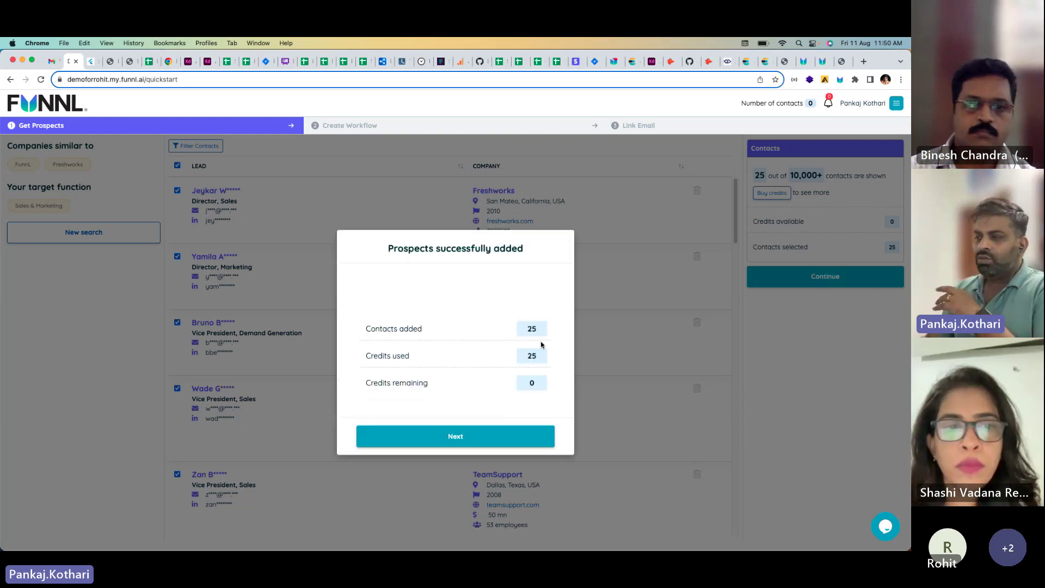
click(470, 439)
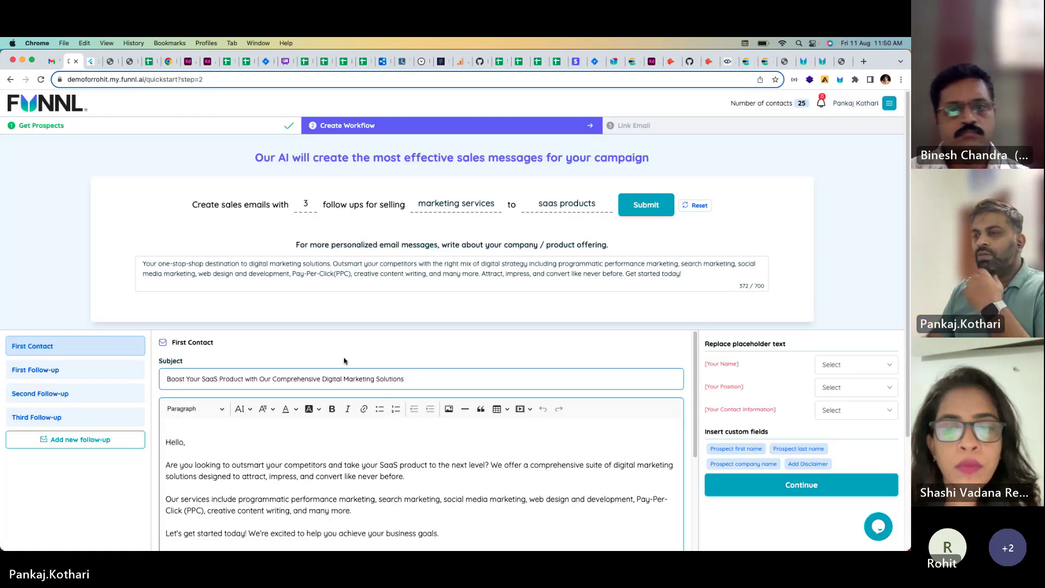
scroll(798, 296, down, 2)
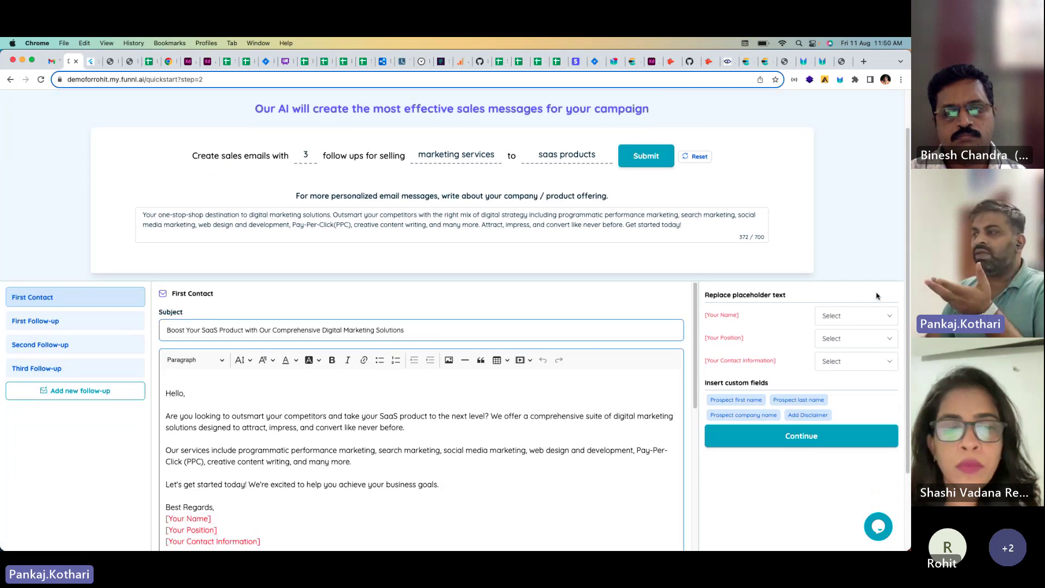
scroll(866, 267, down, 4)
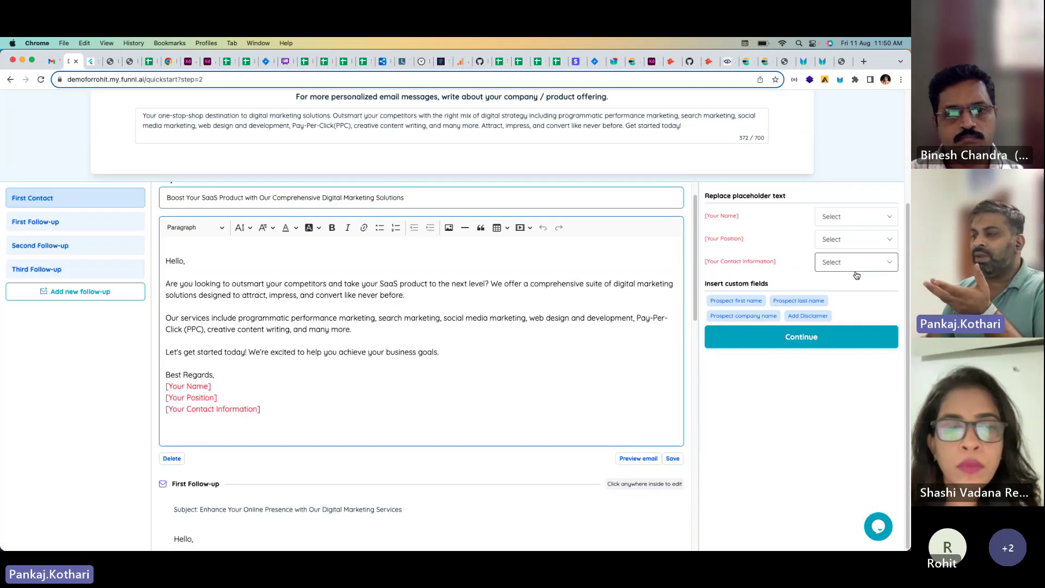
scroll(293, 307, up, 1)
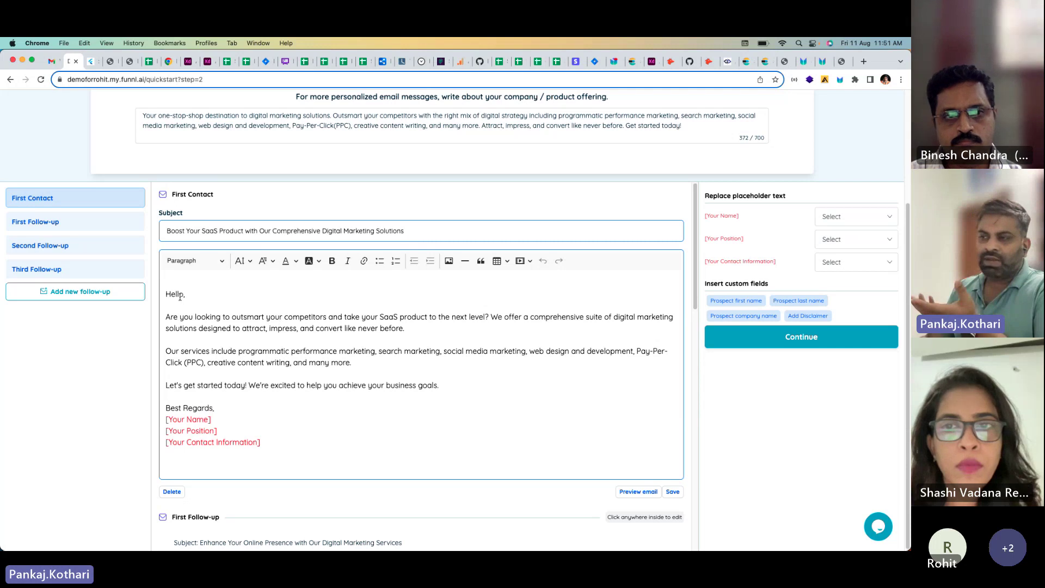
scroll(353, 392, down, 5)
scroll(353, 392, down, 5)
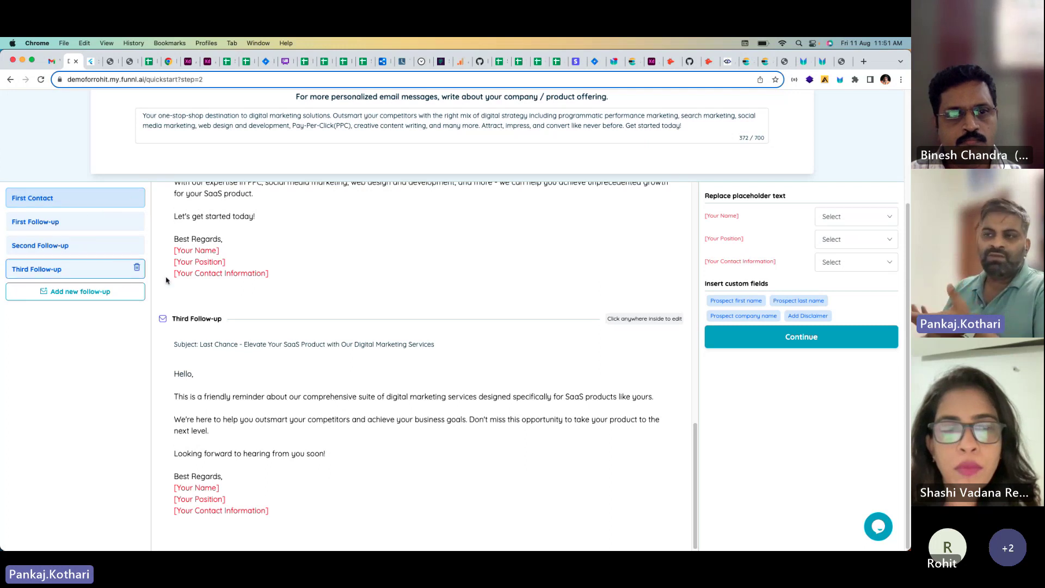
scroll(369, 320, up, 5)
scroll(373, 321, up, 10)
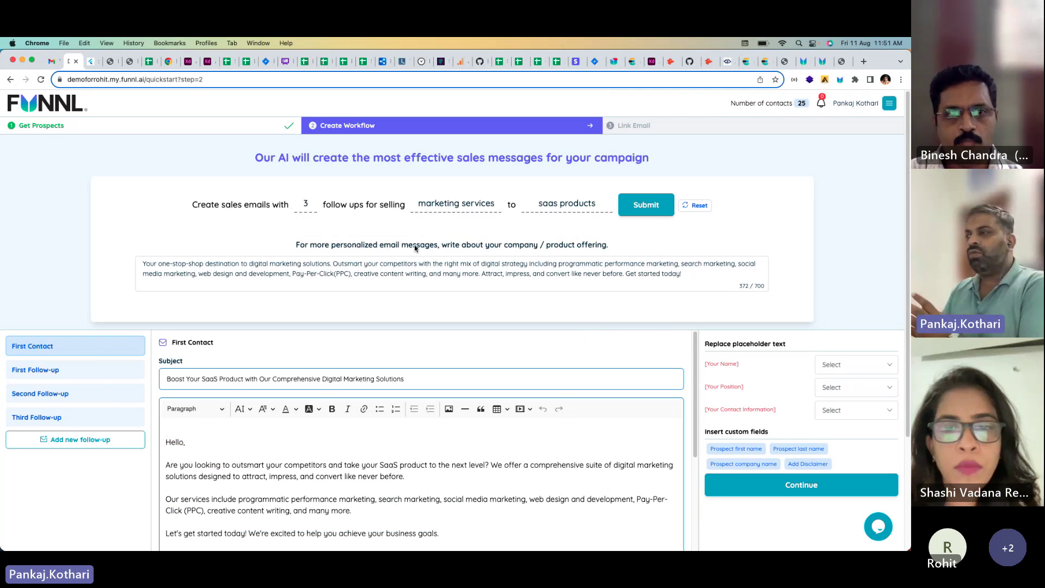
scroll(351, 303, down, 3)
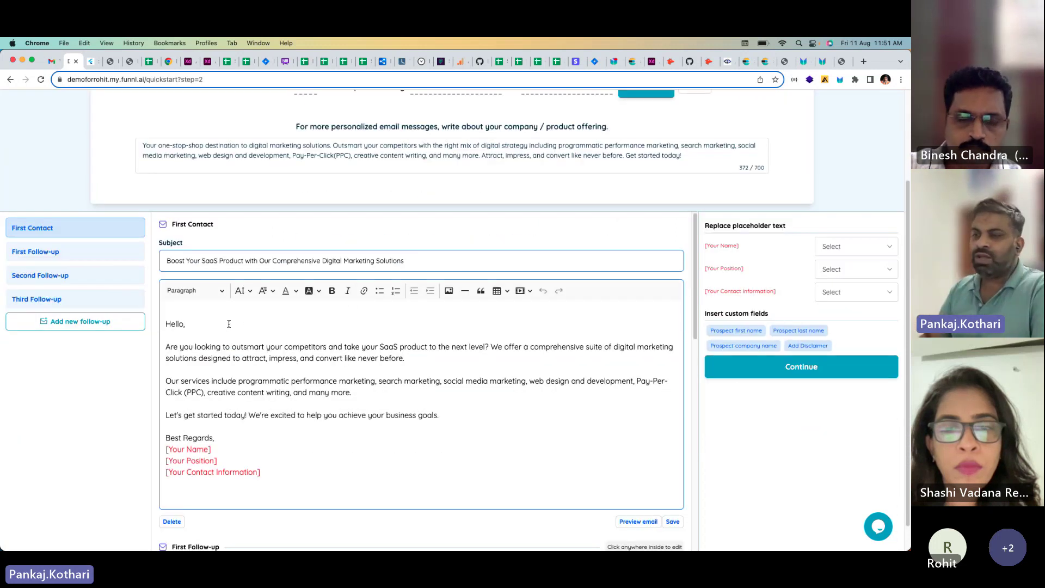
Step: Greet with 'Hello' plus the first-name chip; fill sender name, position CTO and phone placeholders
key(BackSpace)
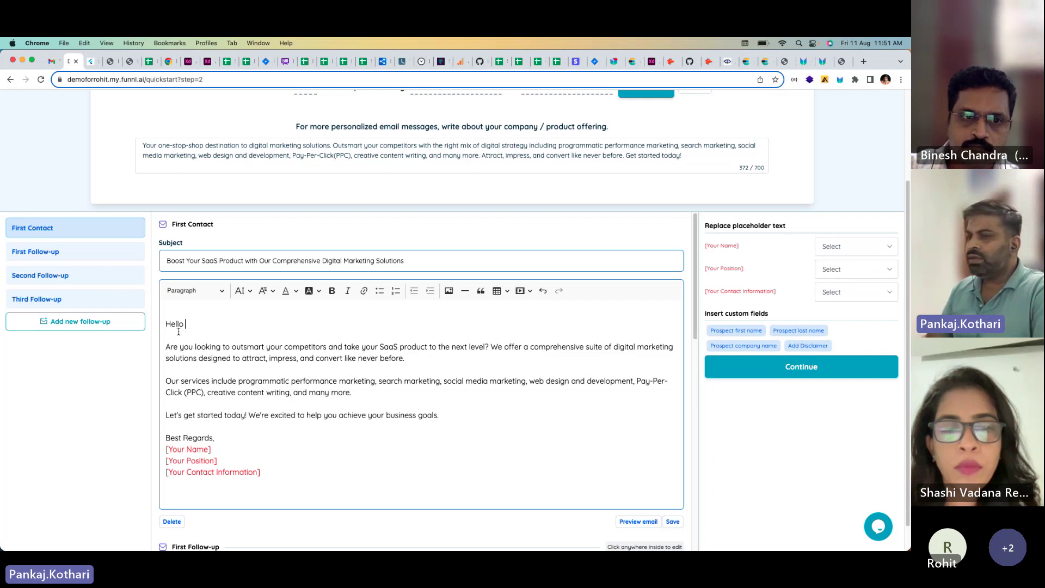
click(737, 331)
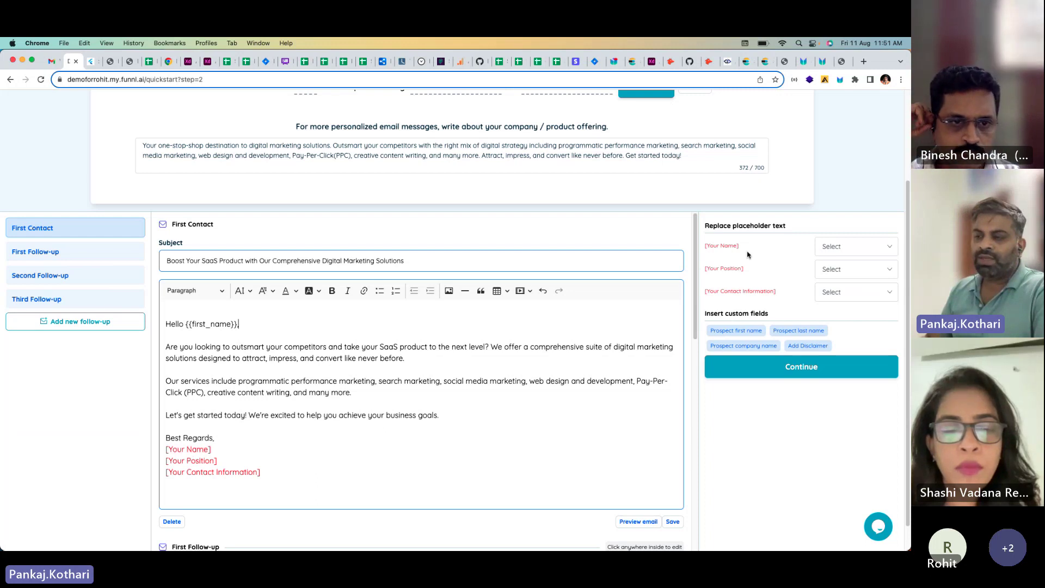
click(846, 249)
click(756, 271)
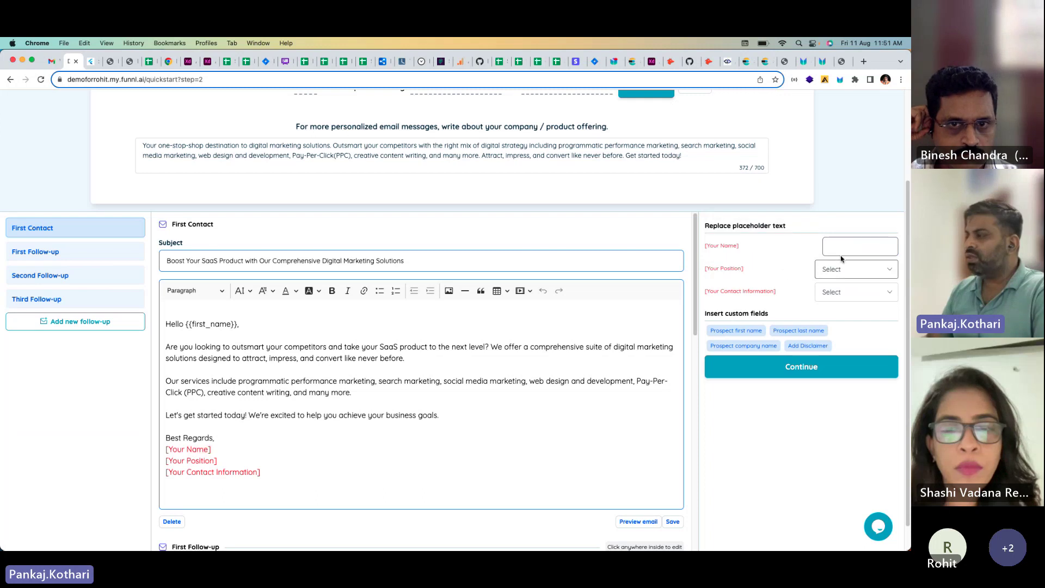
text(Pank)
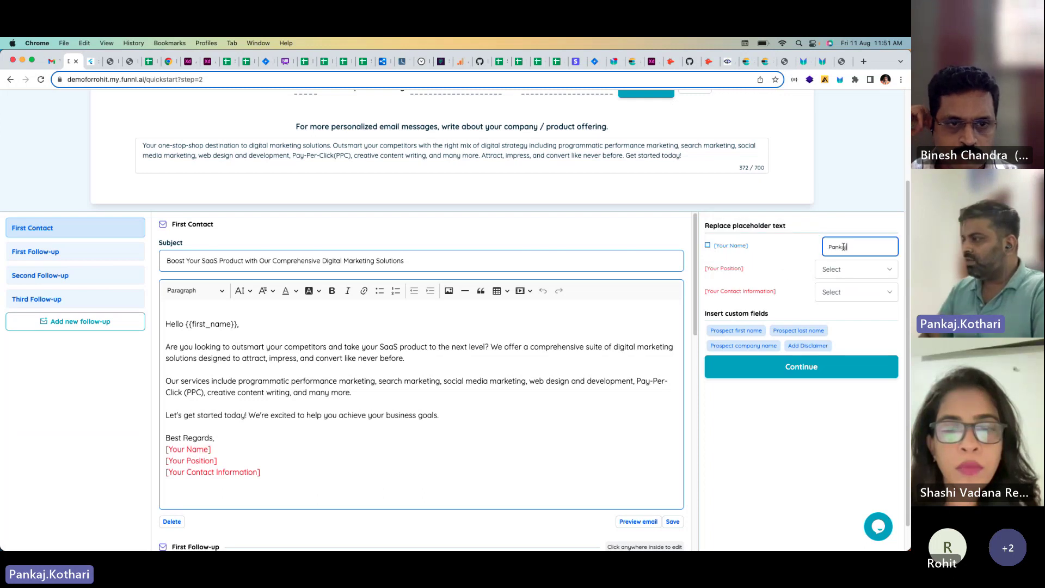
text(aj)
click(842, 269)
click(754, 288)
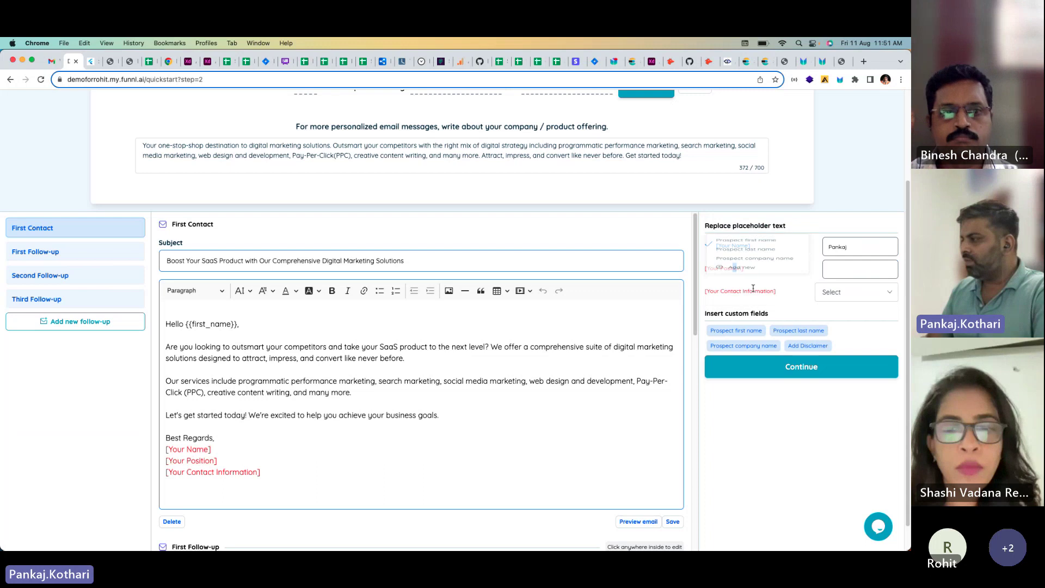
text(CTO)
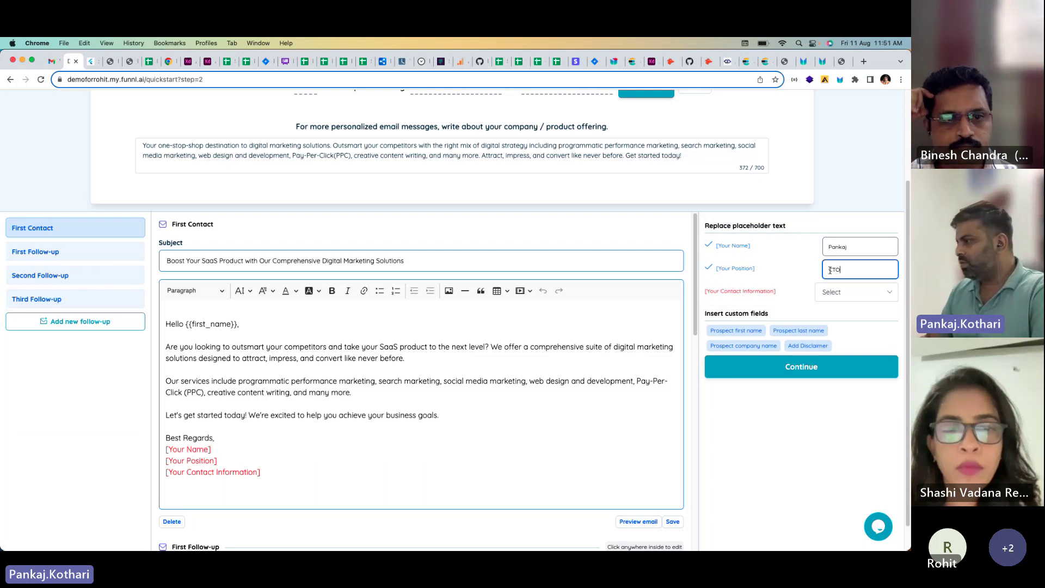
click(838, 291)
click(746, 314)
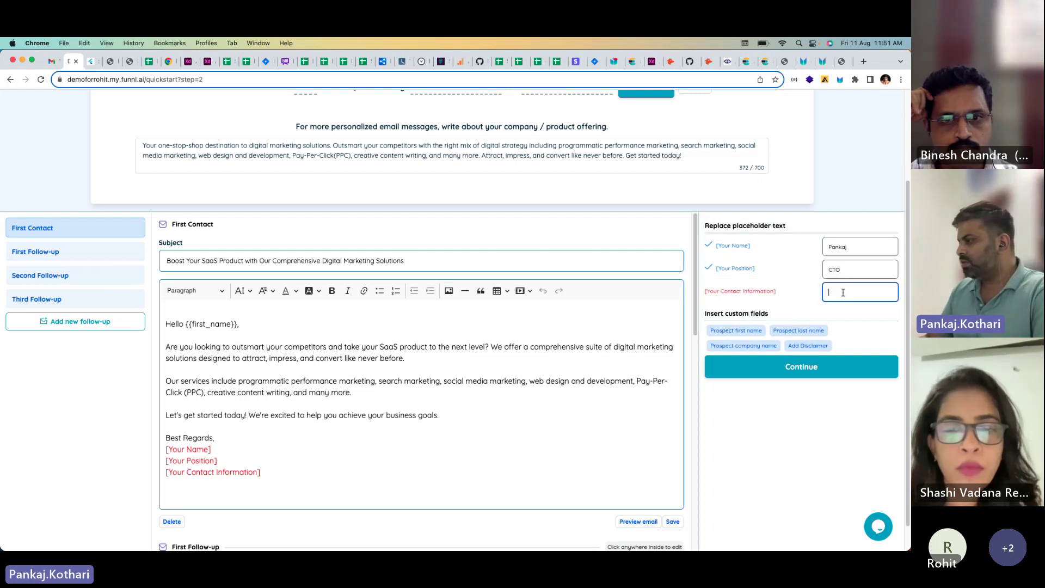
text(+999999)
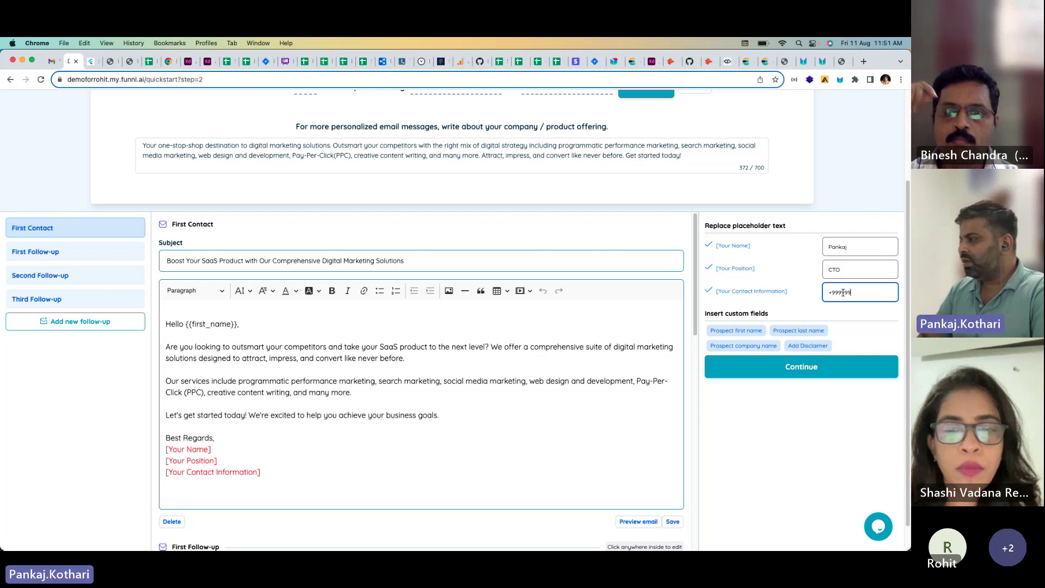
text(999)
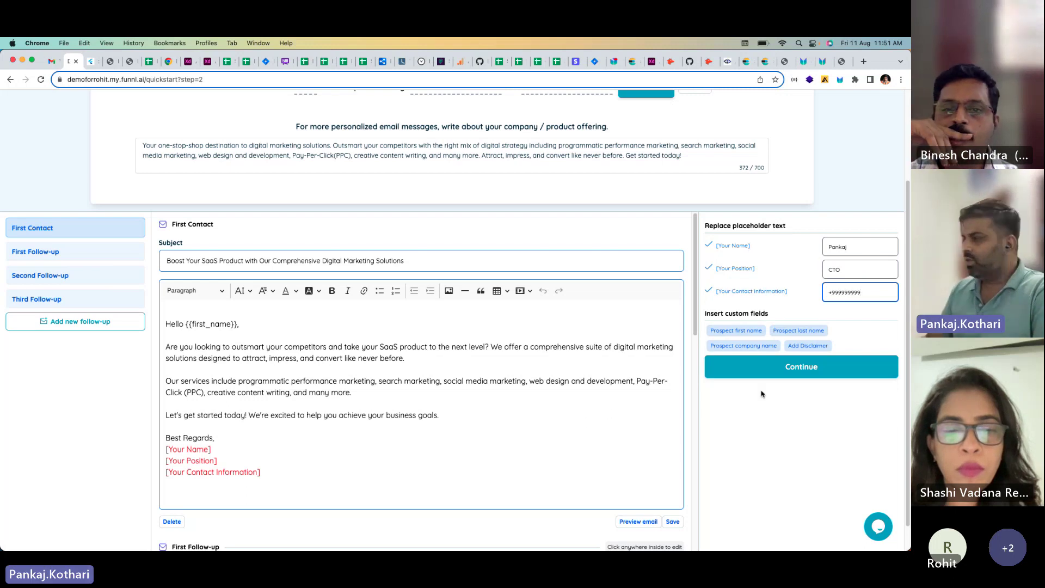
click(790, 436)
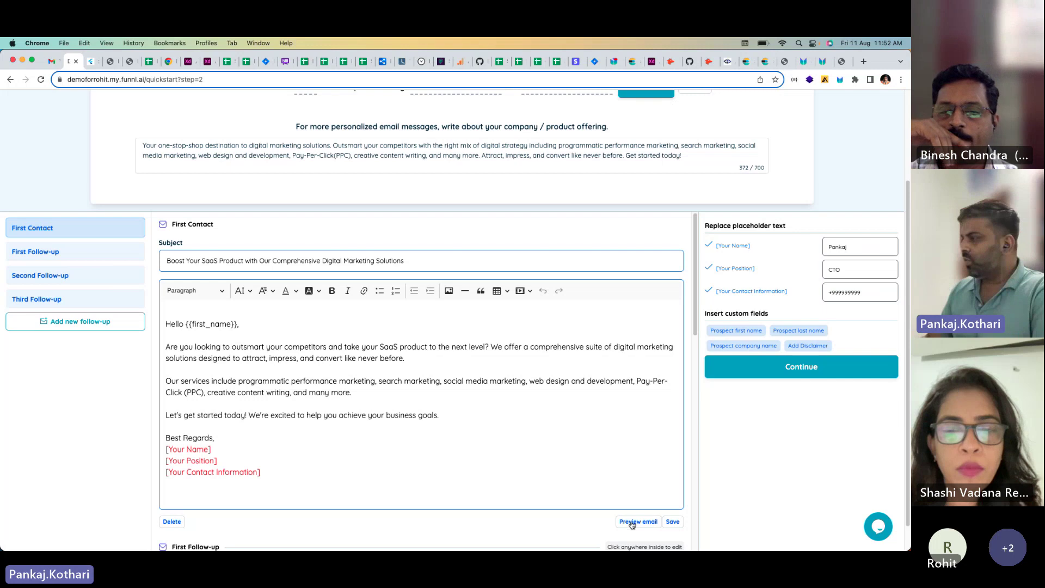
Step: Preview the First Contact email and check its signature placeholders
click(632, 523)
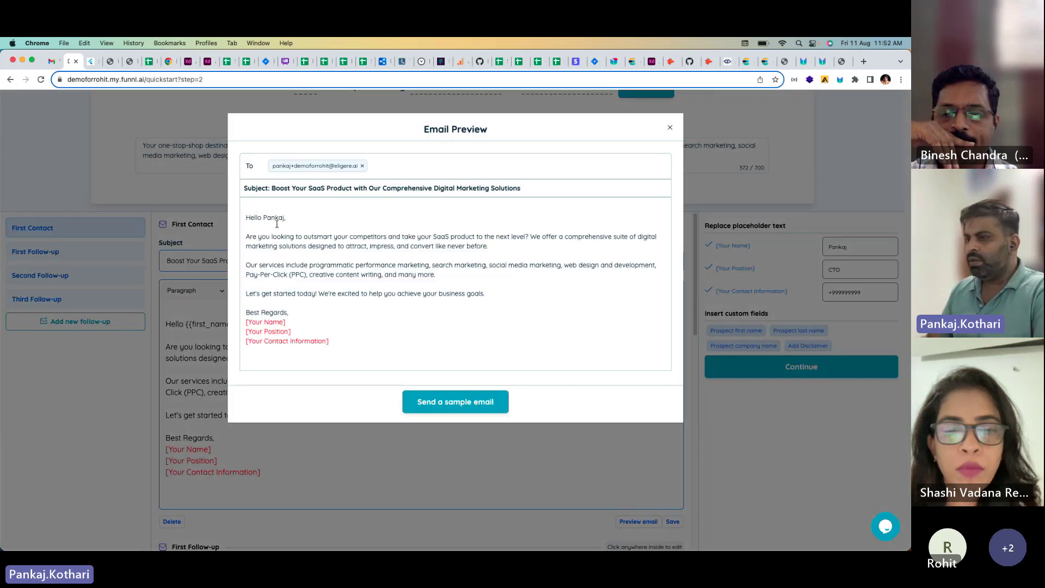
drag(247, 323, 318, 341)
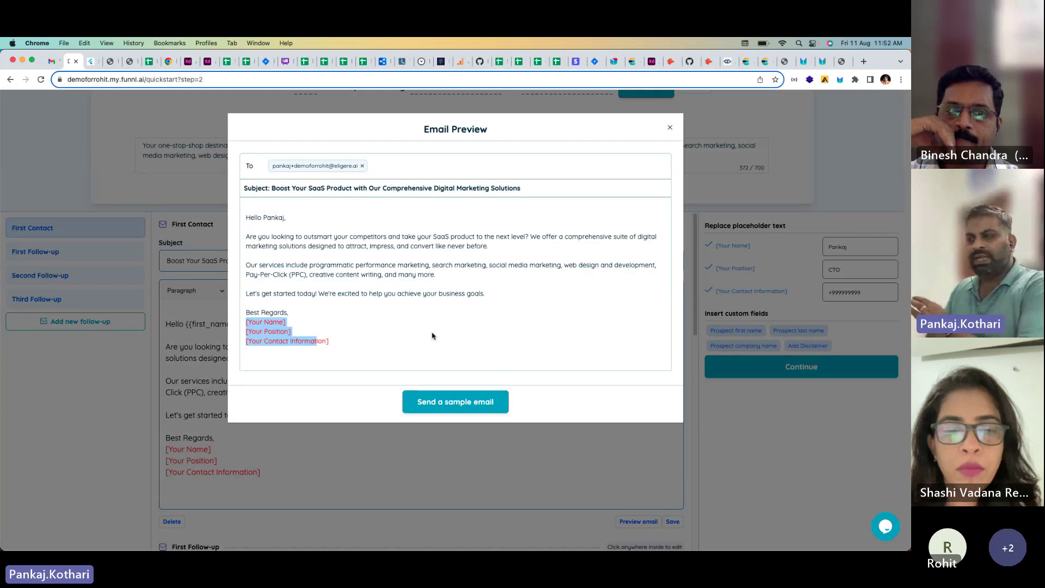
click(669, 129)
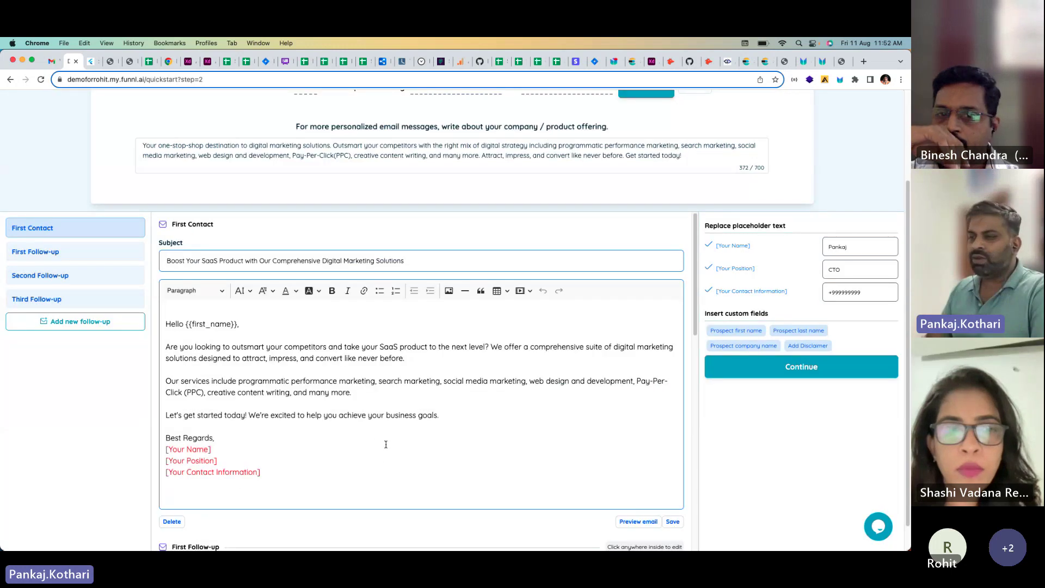
Step: Send a sample of the First Contact email from the Email Preview dialog
scroll(408, 460, down, 3)
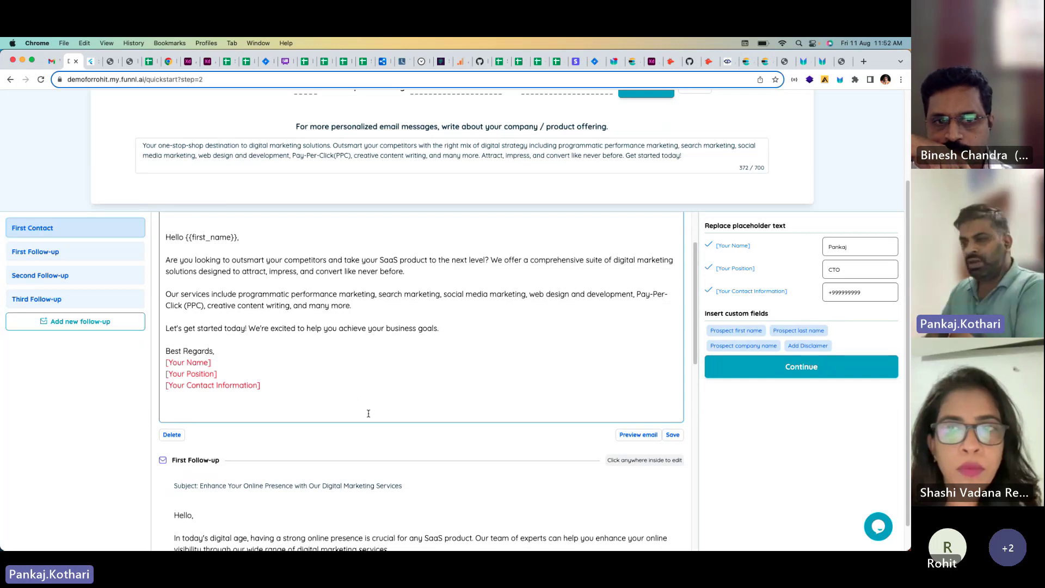
scroll(368, 412, down, 3)
scroll(369, 418, up, 5)
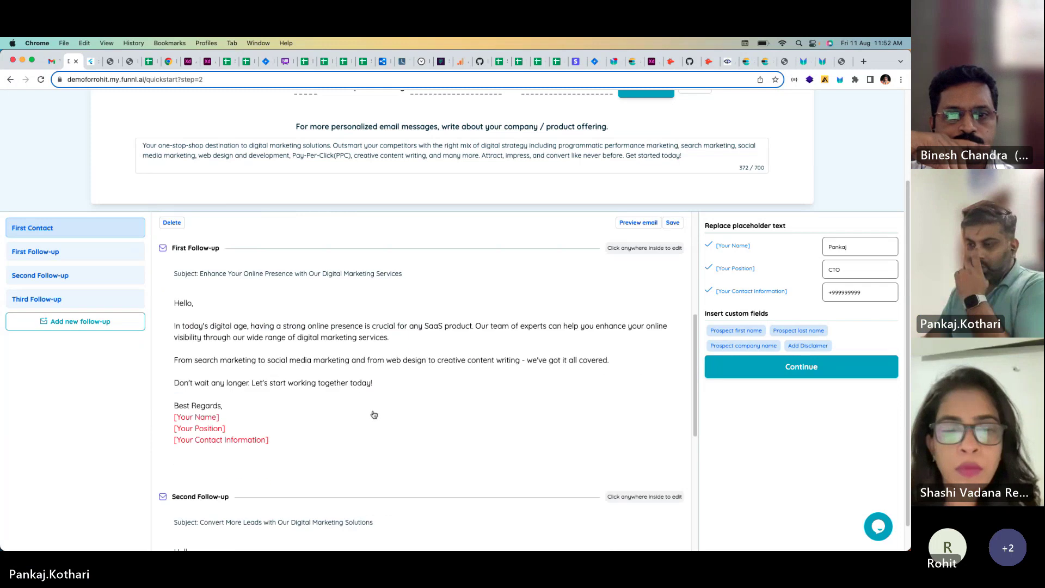
click(634, 503)
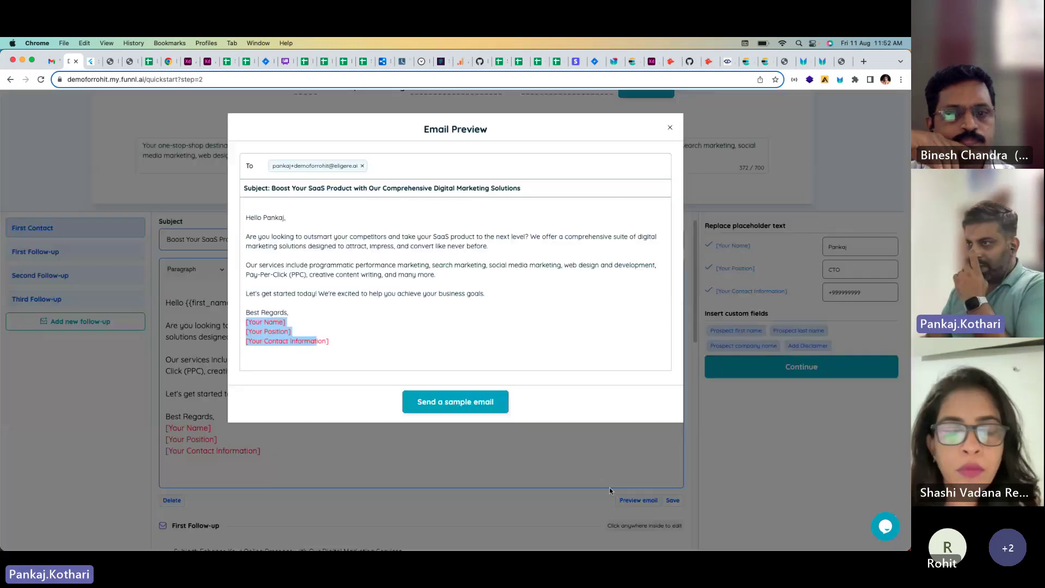
click(460, 403)
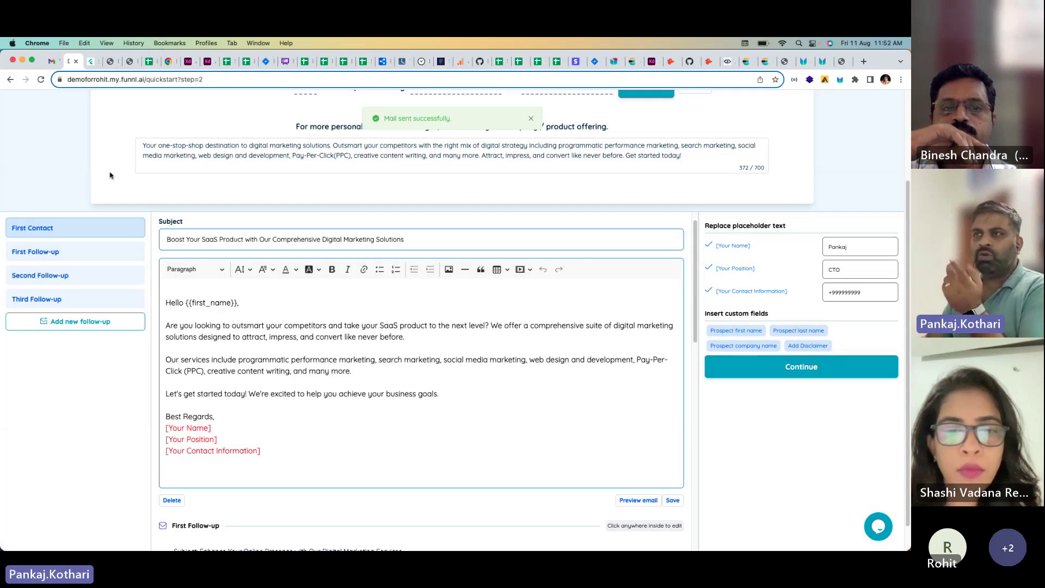
click(51, 63)
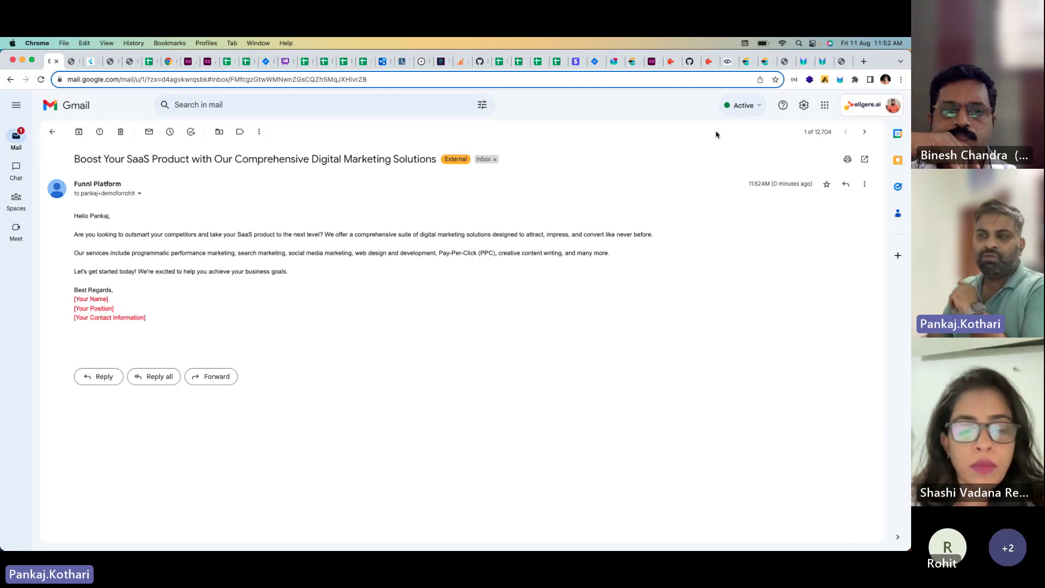
key(super+9)
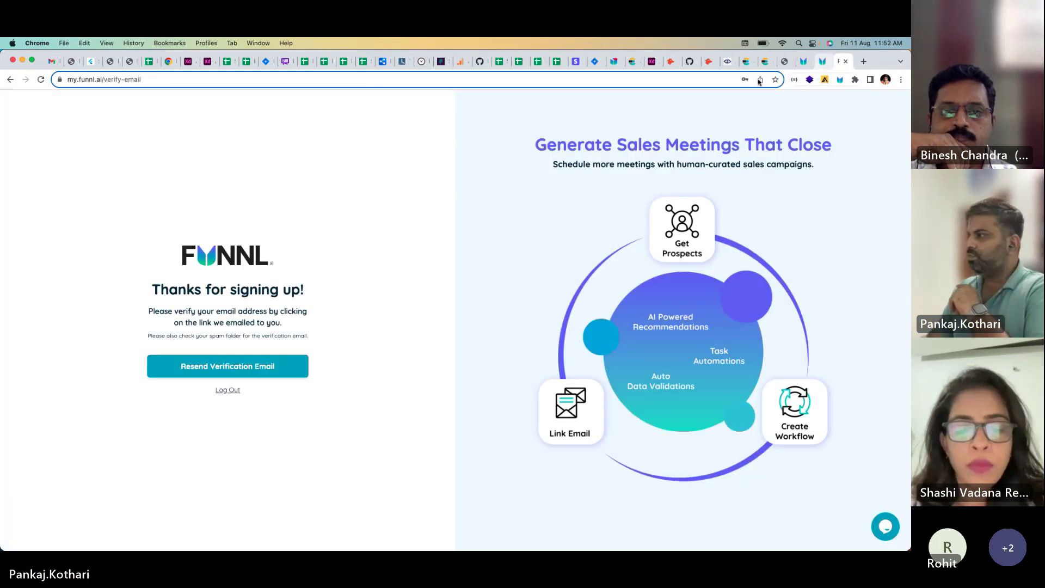
key(super+2)
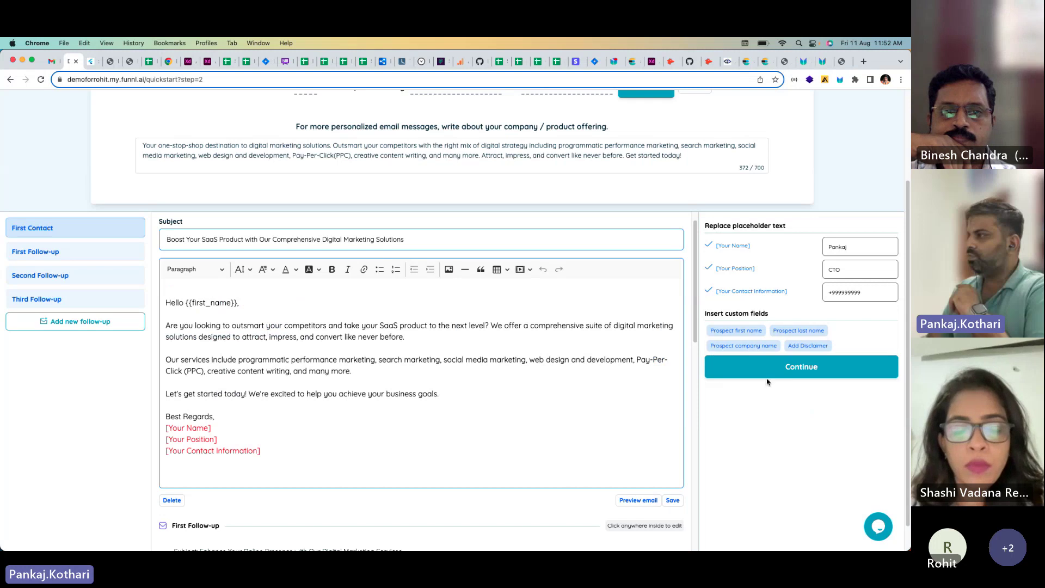
Step: Switch scheduling to custom time settings with the America, New York time zone
click(815, 375)
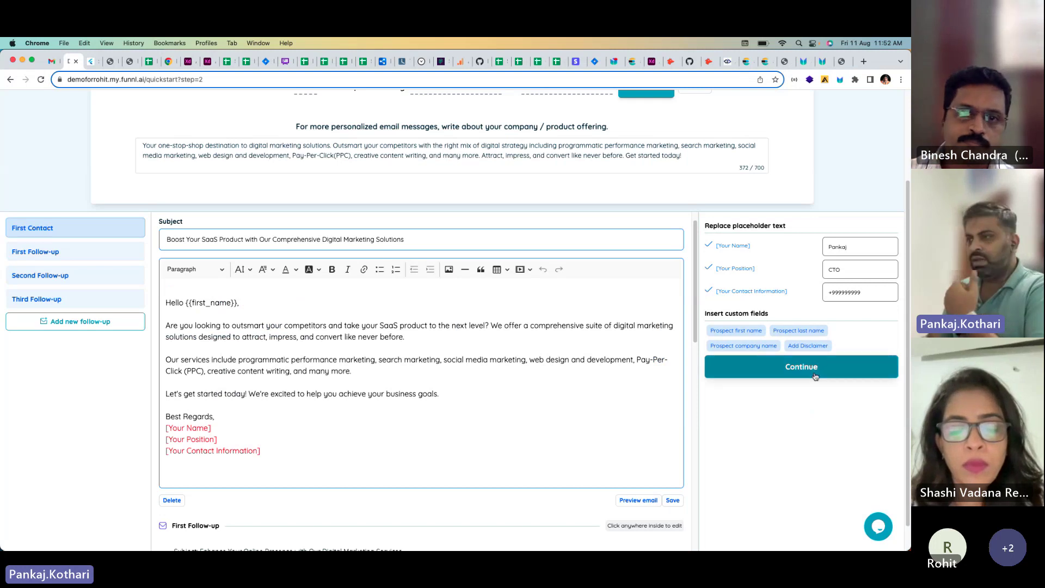
scroll(532, 319, up, 3)
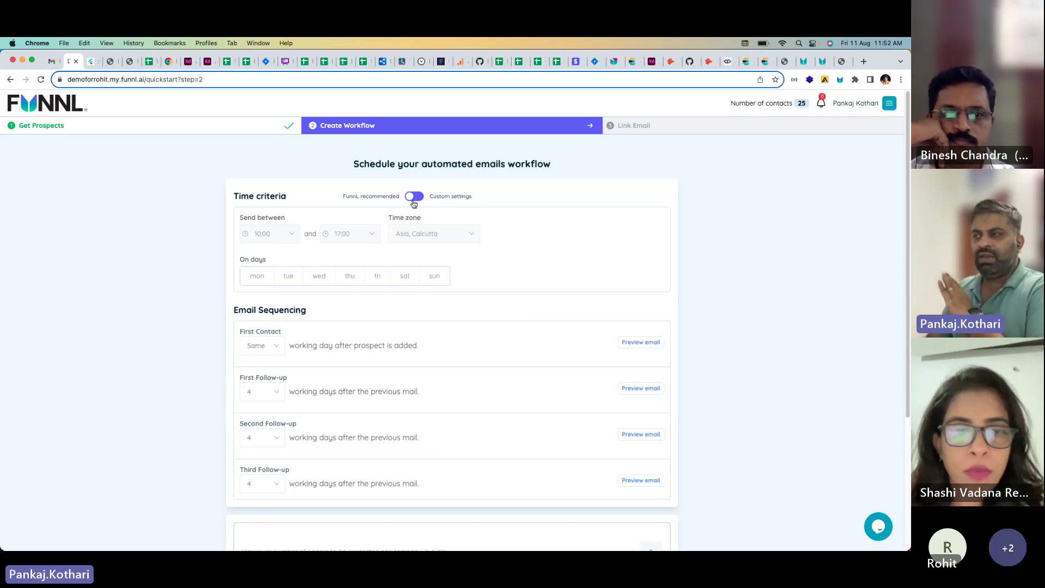
click(414, 198)
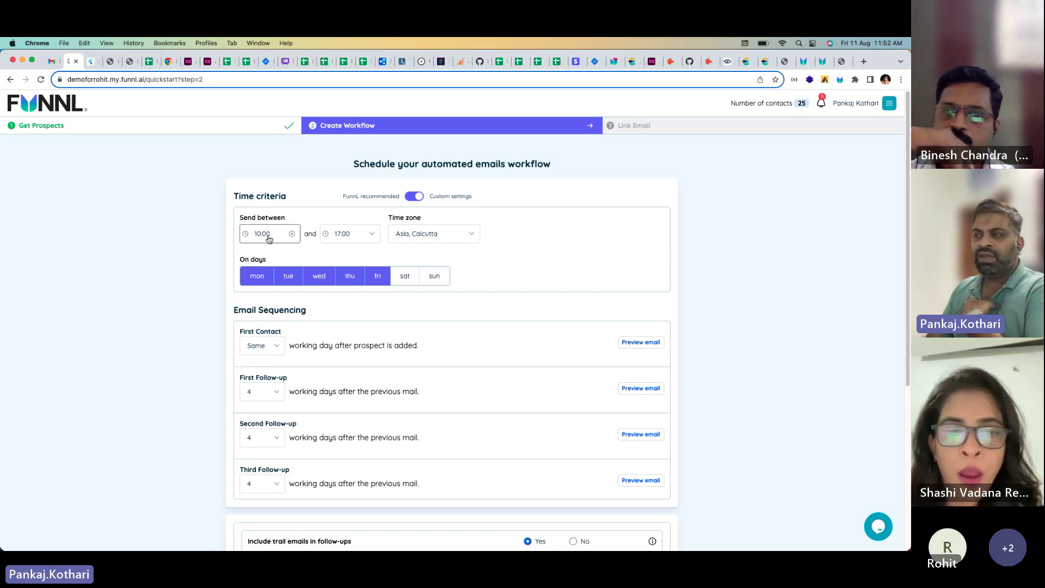
click(435, 239)
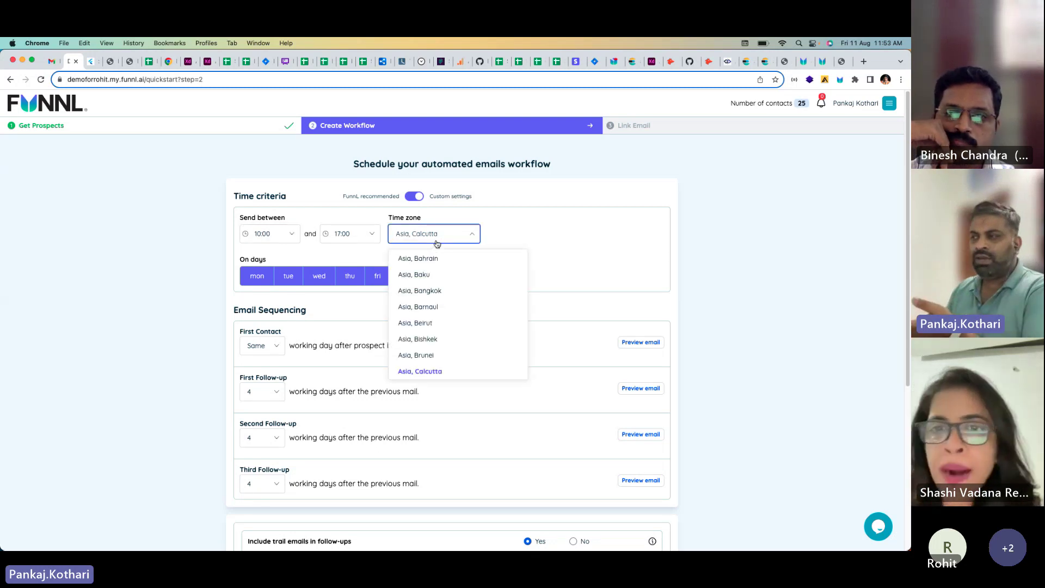
text(new)
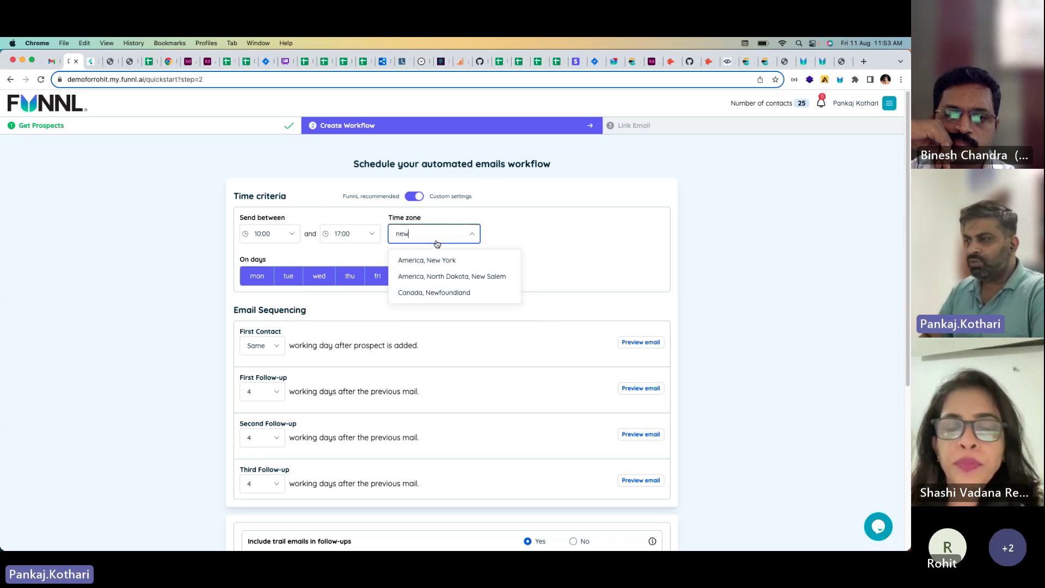
click(426, 260)
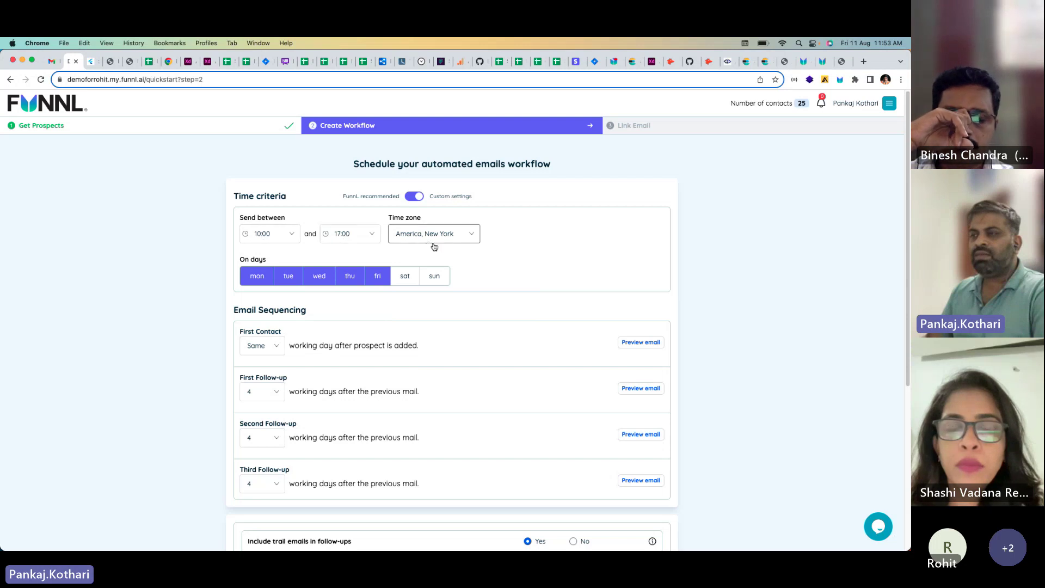
scroll(488, 260, down, 5)
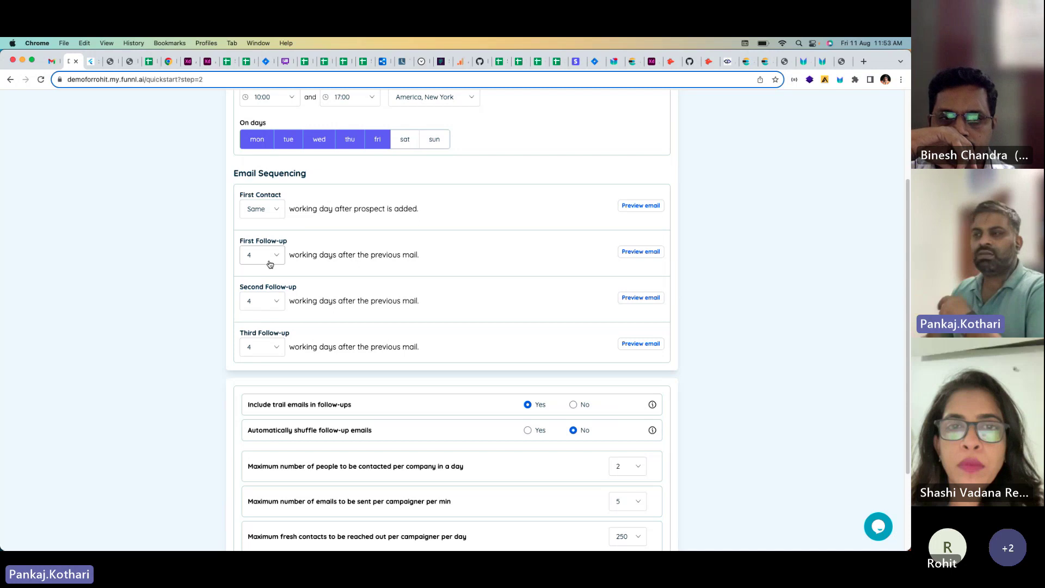
Step: Set the First, Second and Third Follow-up delays to 2, 1 and 10 days
click(272, 259)
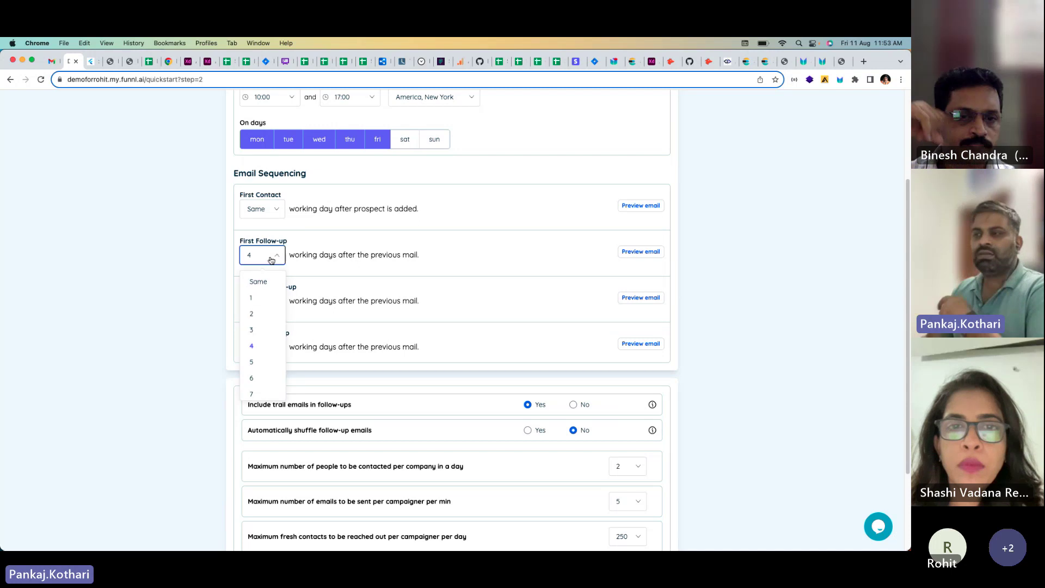
click(264, 314)
click(270, 305)
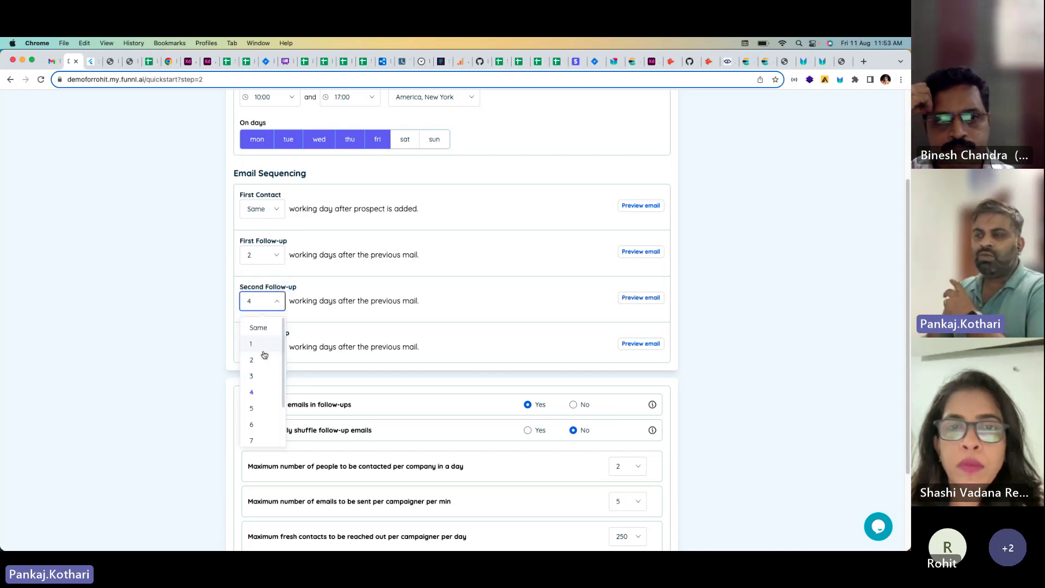
click(263, 344)
click(271, 348)
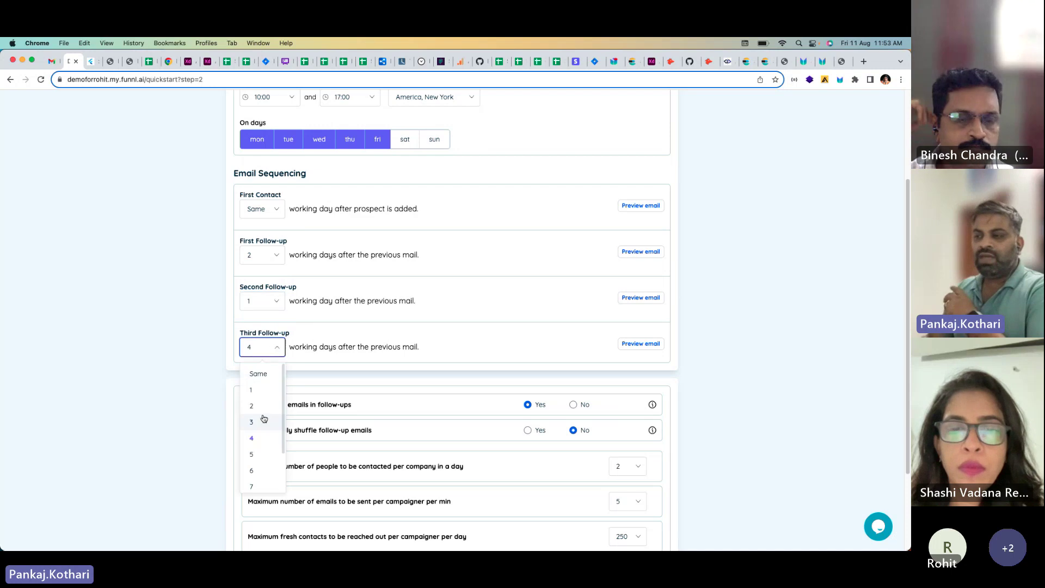
scroll(269, 478, down, 2)
click(270, 471)
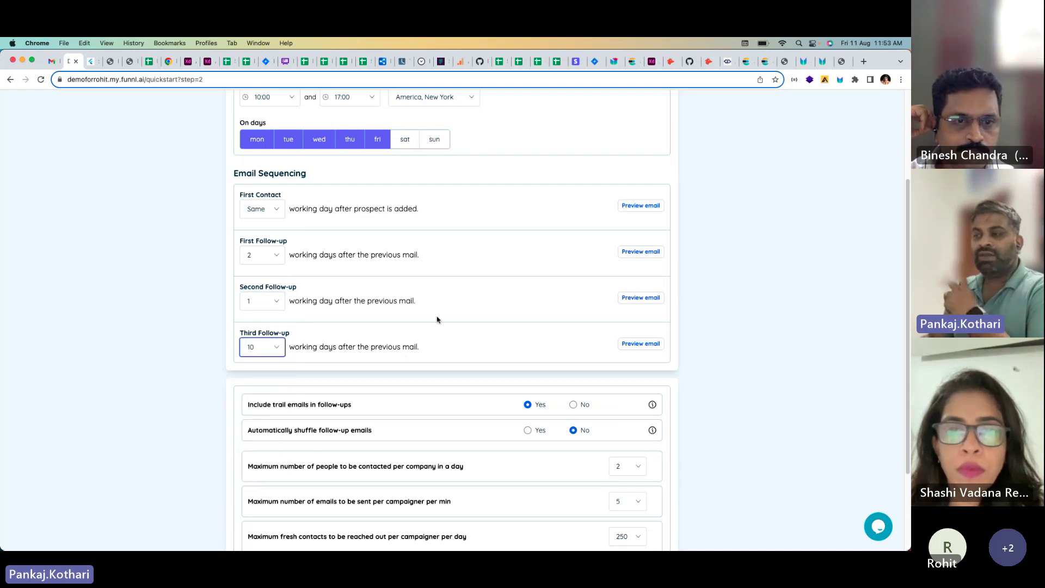
scroll(425, 297, down, 2)
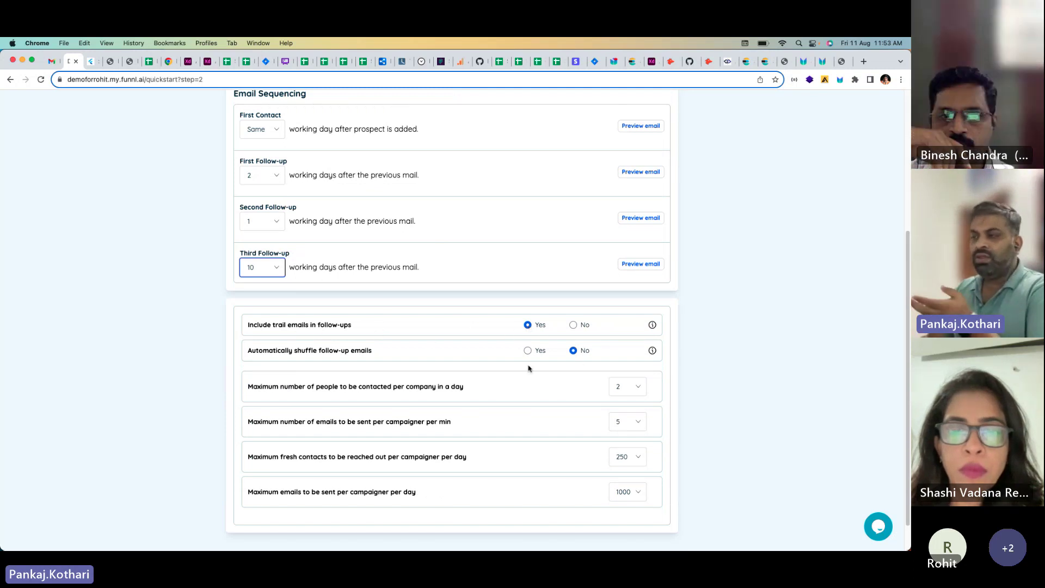
scroll(452, 343, up, 5)
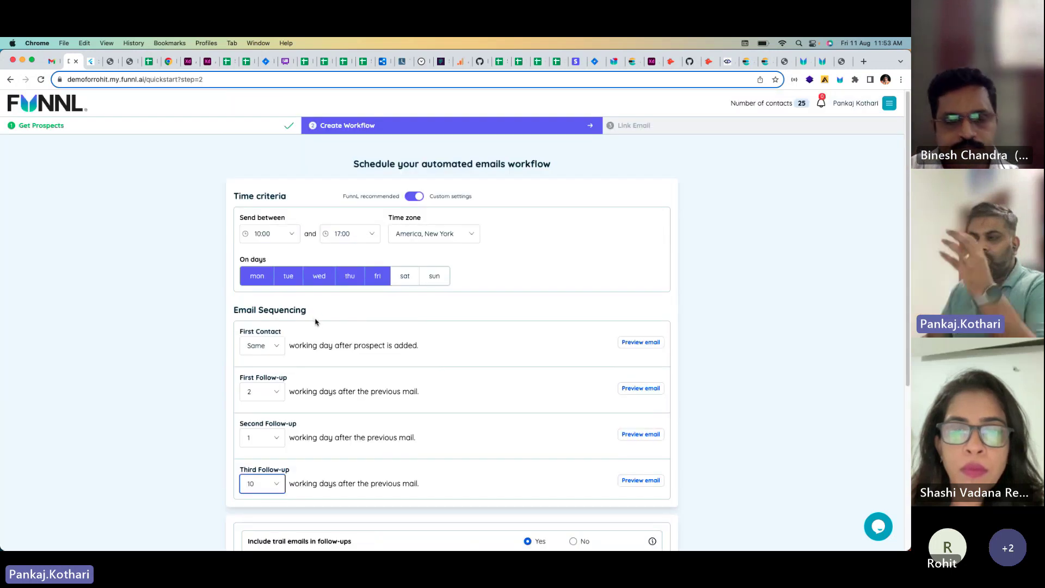
scroll(492, 343, down, 5)
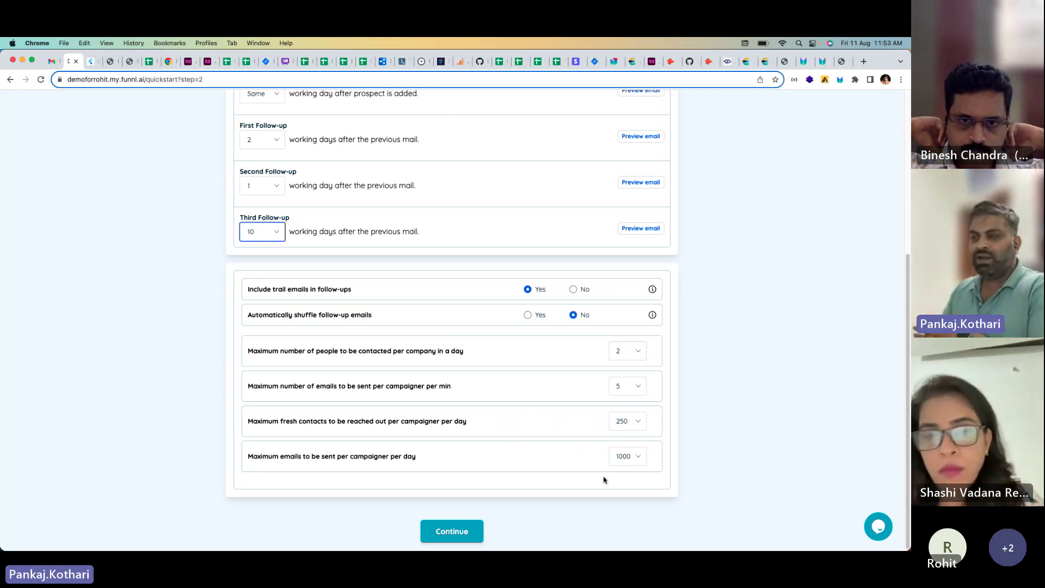
Step: Continue to the Link Email step and download the data and drafts as campaign_contact_draft_list (10).xlsx
click(450, 533)
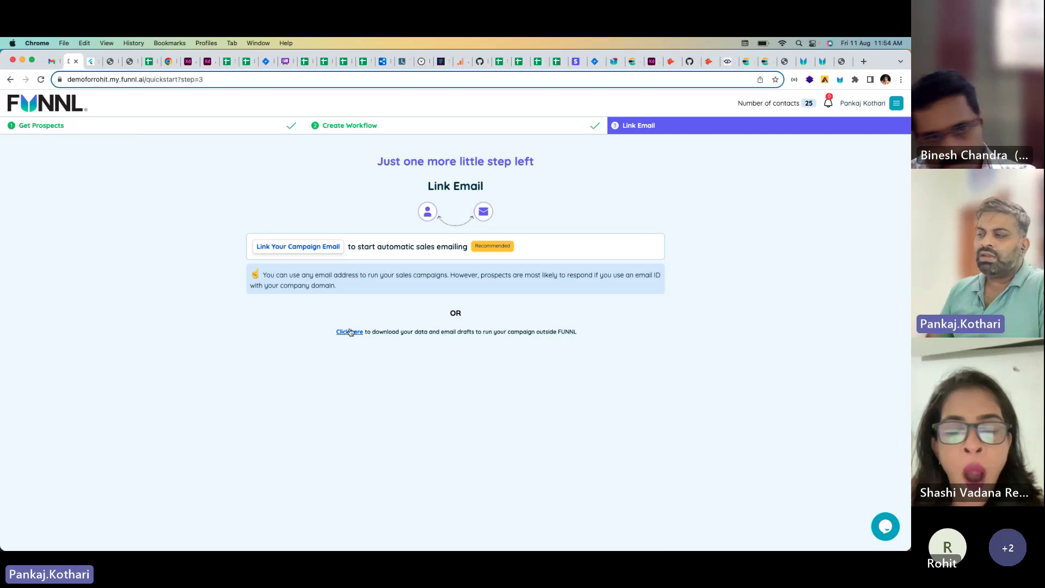
click(351, 332)
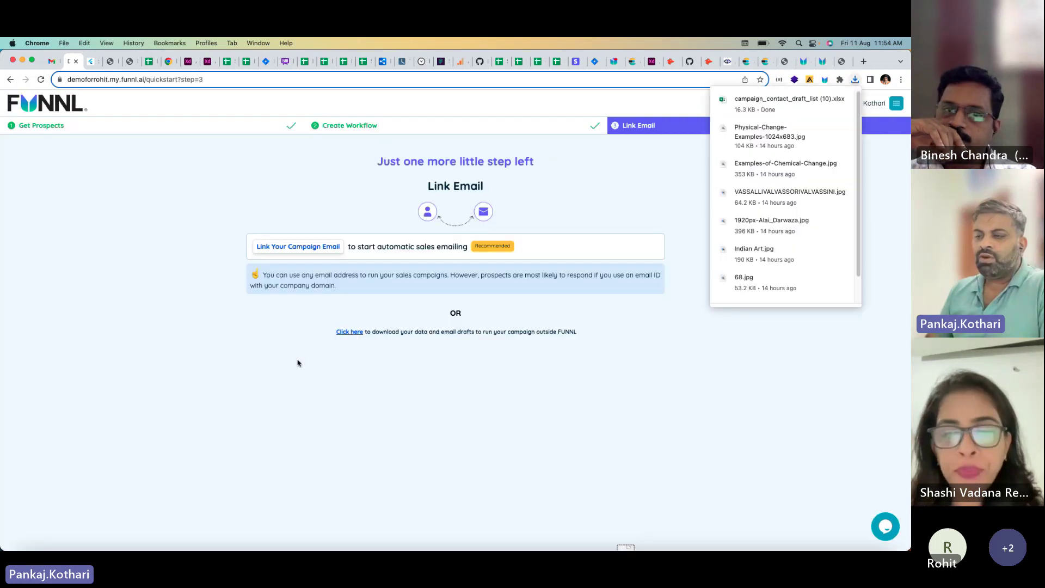
Step: Open the downloaded spreadsheet in Excel, zoomed to 167%, and scroll across its first sheet
mouse_move(792, 107)
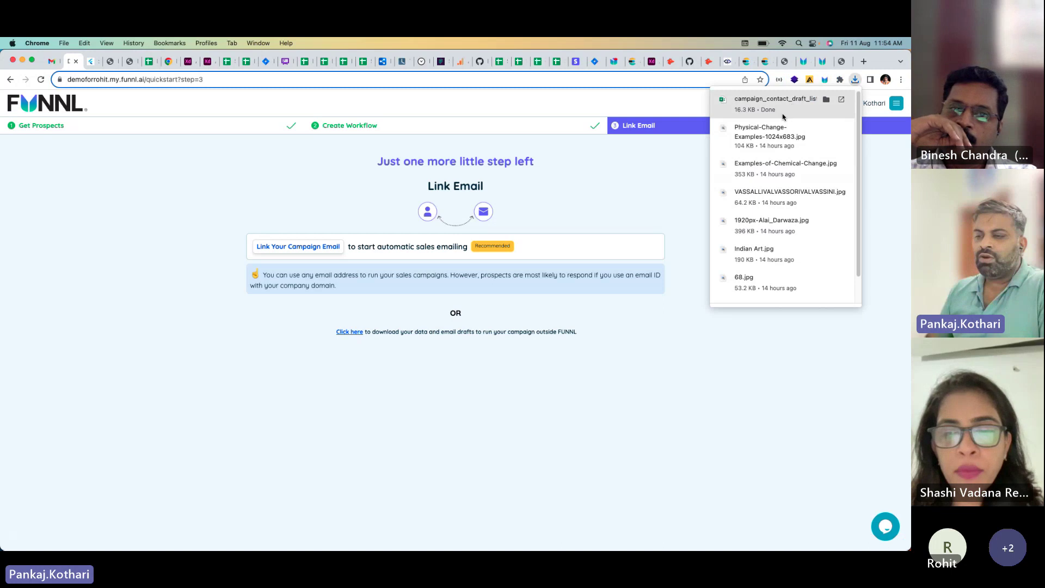
click(840, 101)
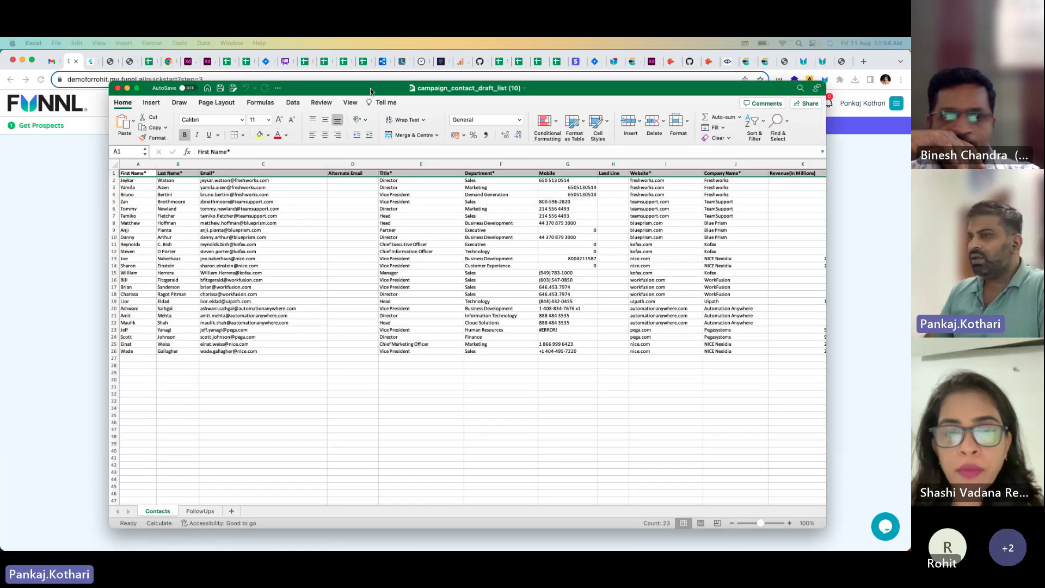
drag(370, 91, 374, 73)
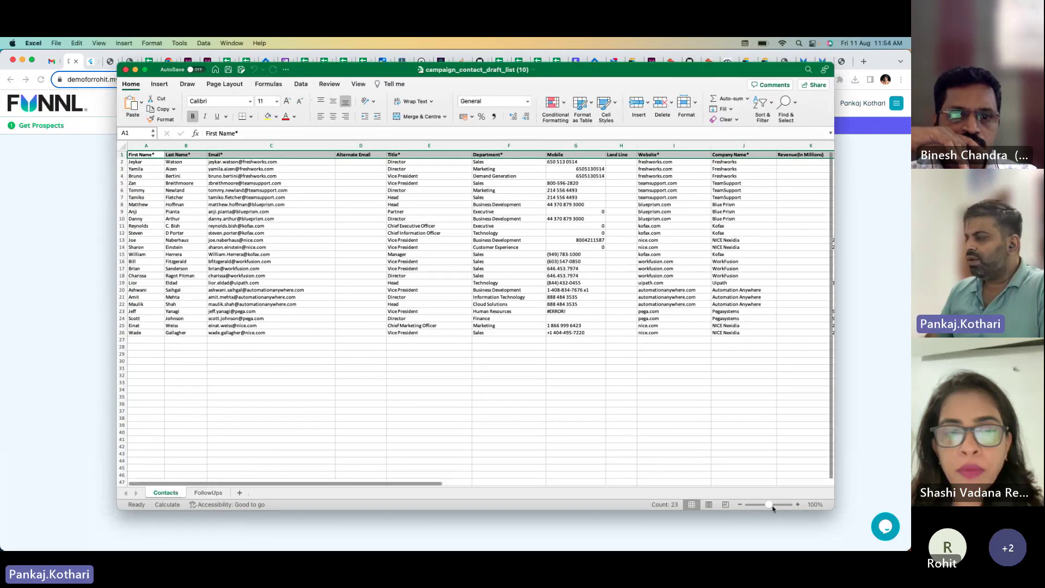
click(772, 506)
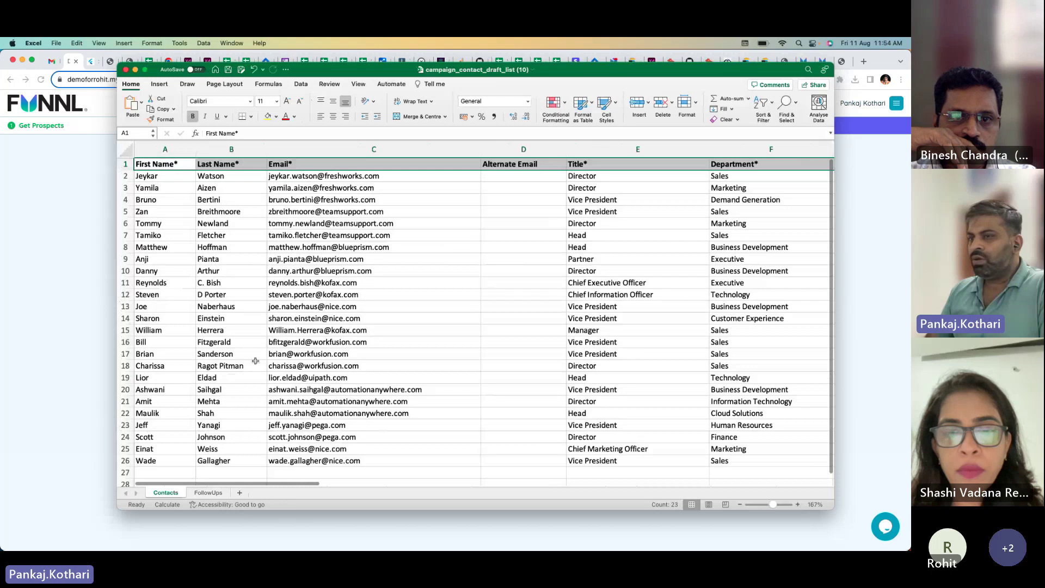
drag(264, 483, 562, 497)
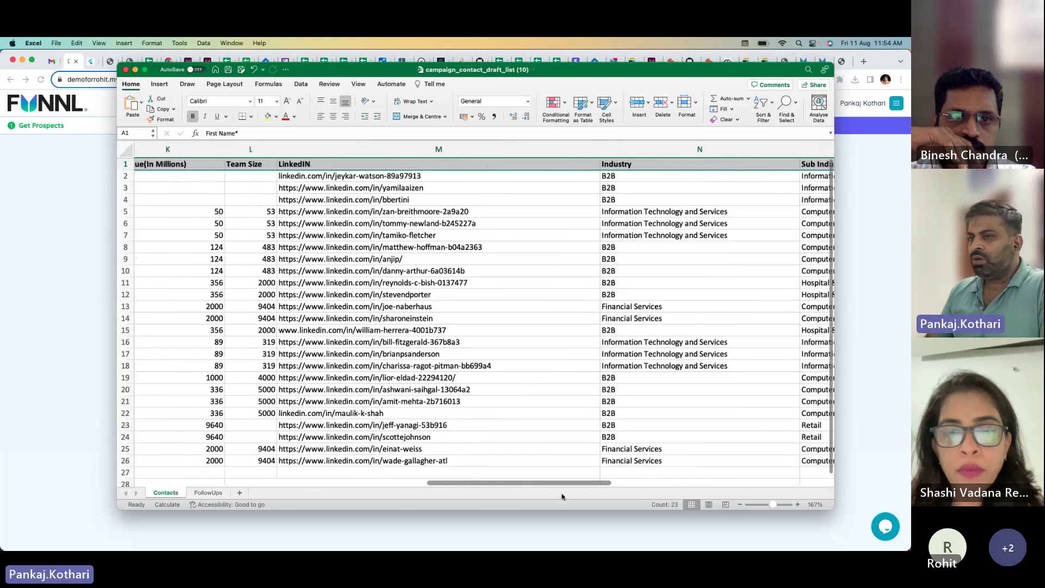
scroll(562, 497, right, 10)
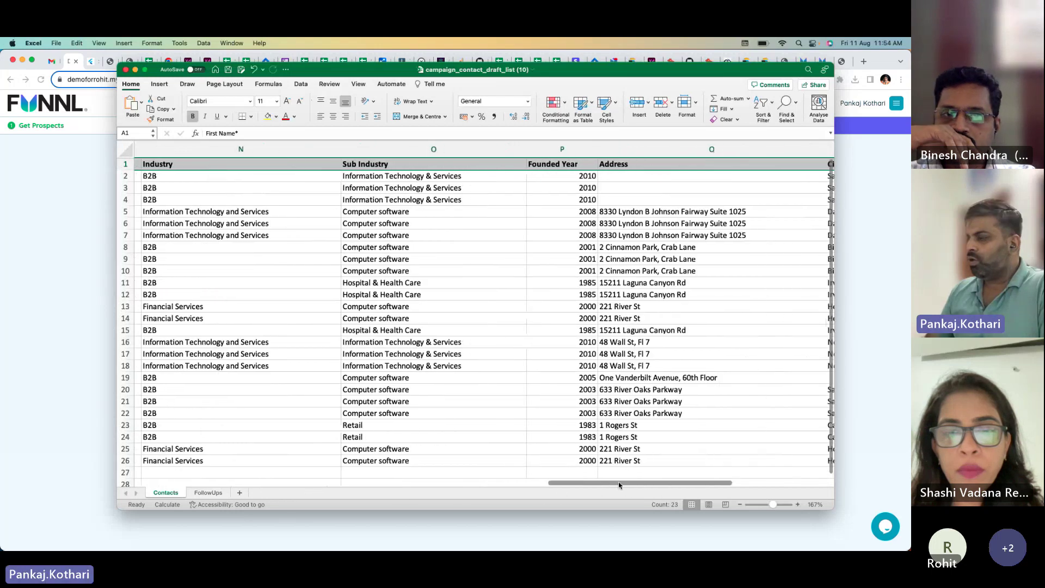
scroll(619, 485, right, 5)
Step: Review the FollowUps sheet's drafts through the third follow-ups, then return to Funnl's Link Email step
click(209, 493)
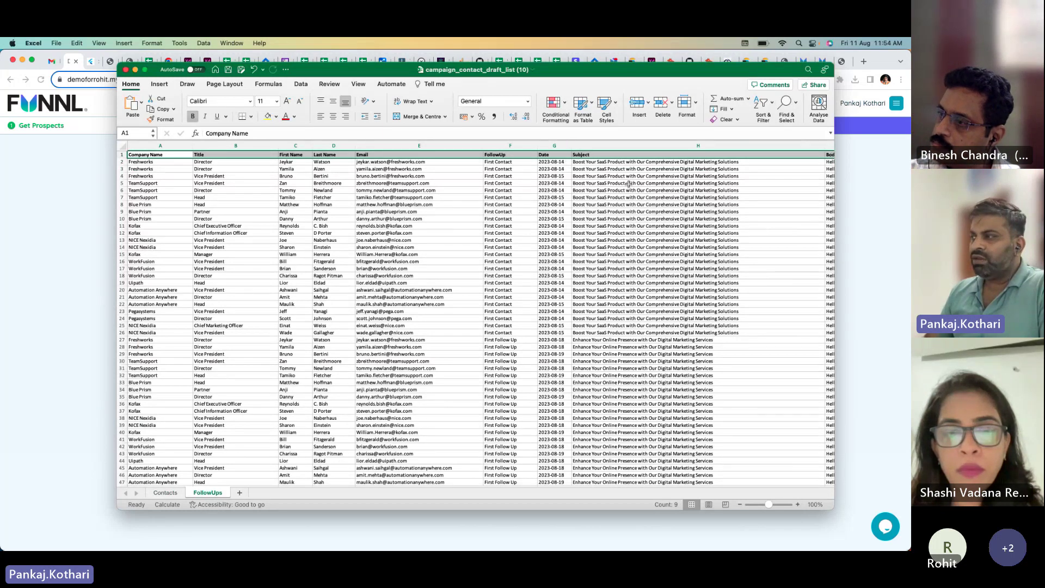
scroll(556, 289, down, 5)
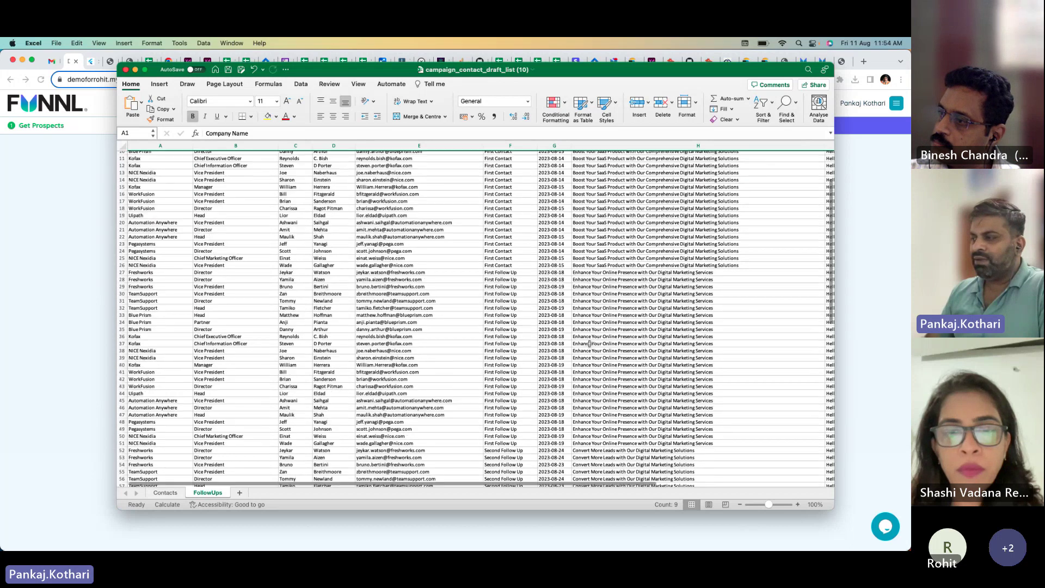
scroll(554, 308, down, 20)
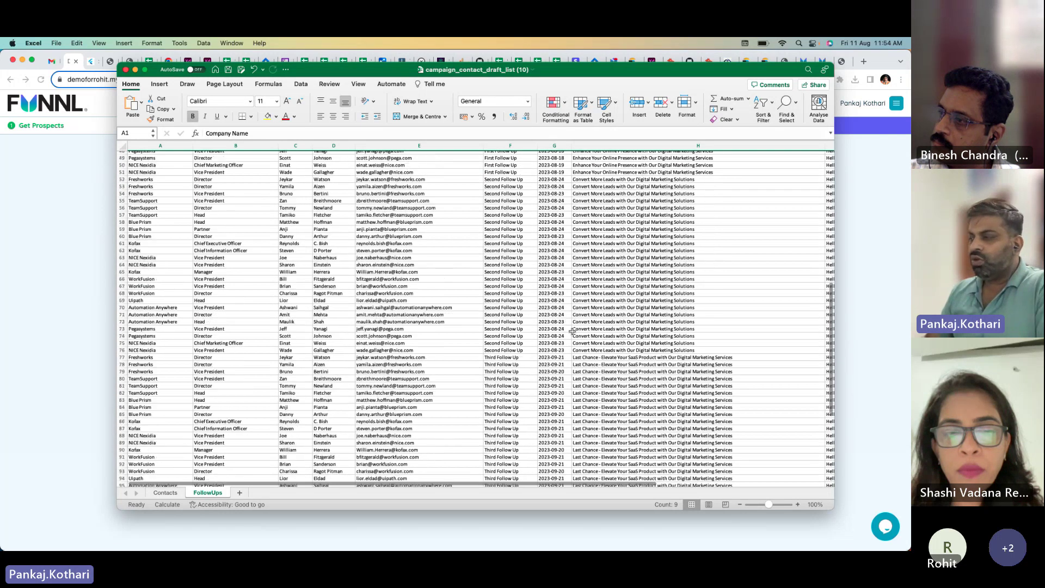
scroll(588, 482, right, 5)
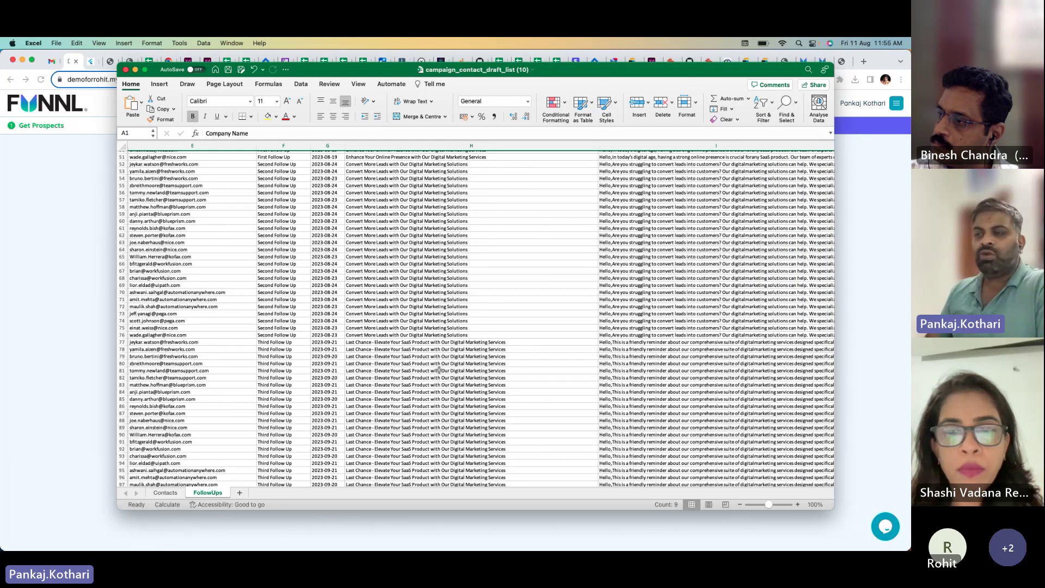
click(49, 362)
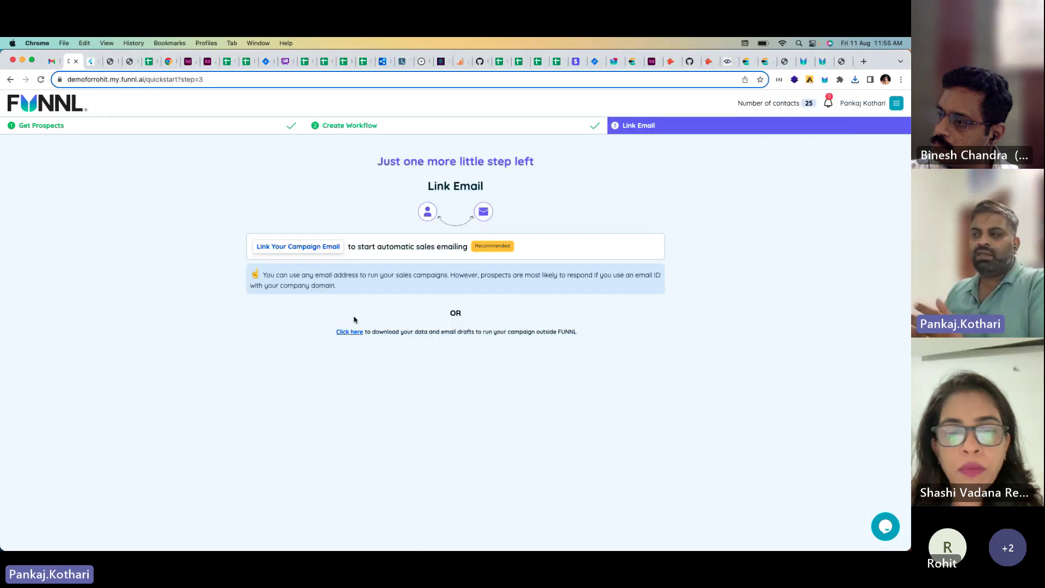
Step: Link a new campaign email account by entering its address and choosing Sign in with Outlook
click(317, 251)
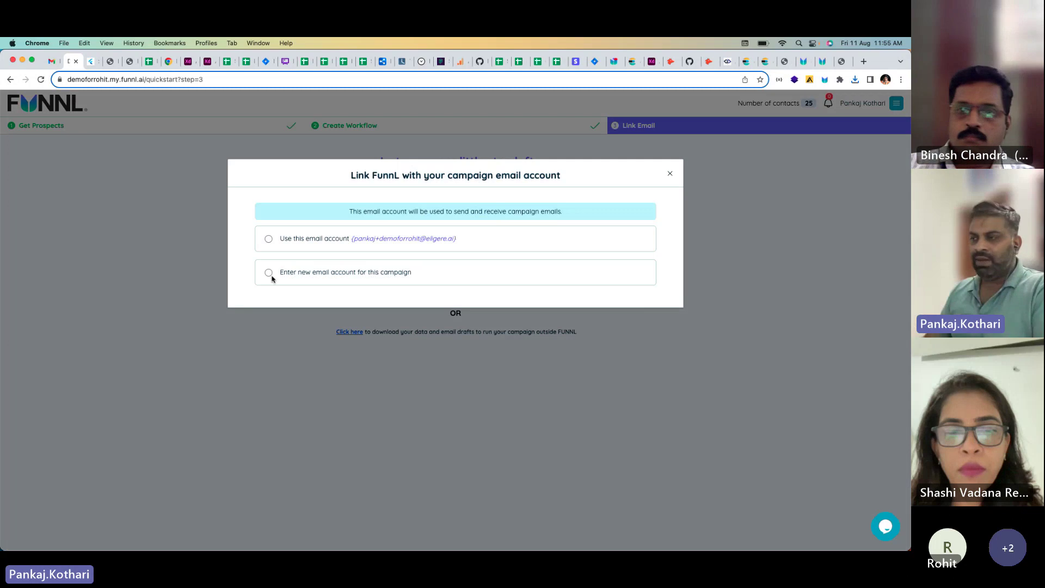
click(269, 274)
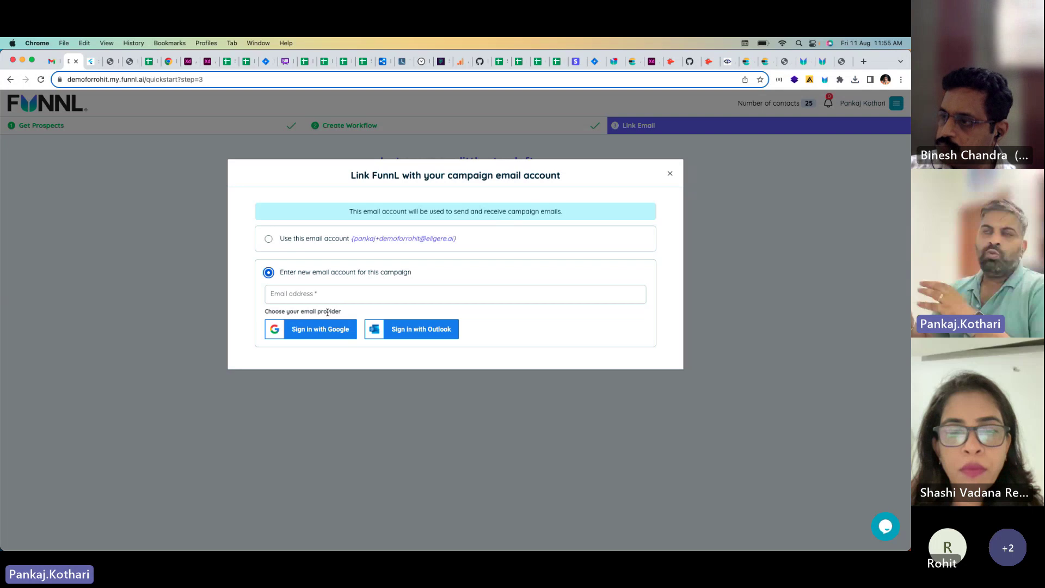
click(334, 295)
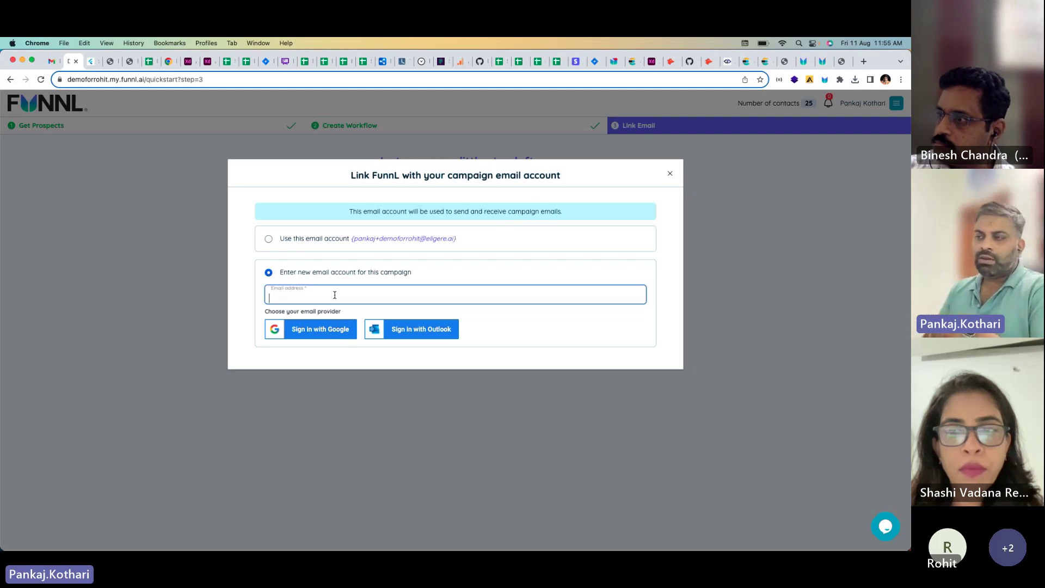
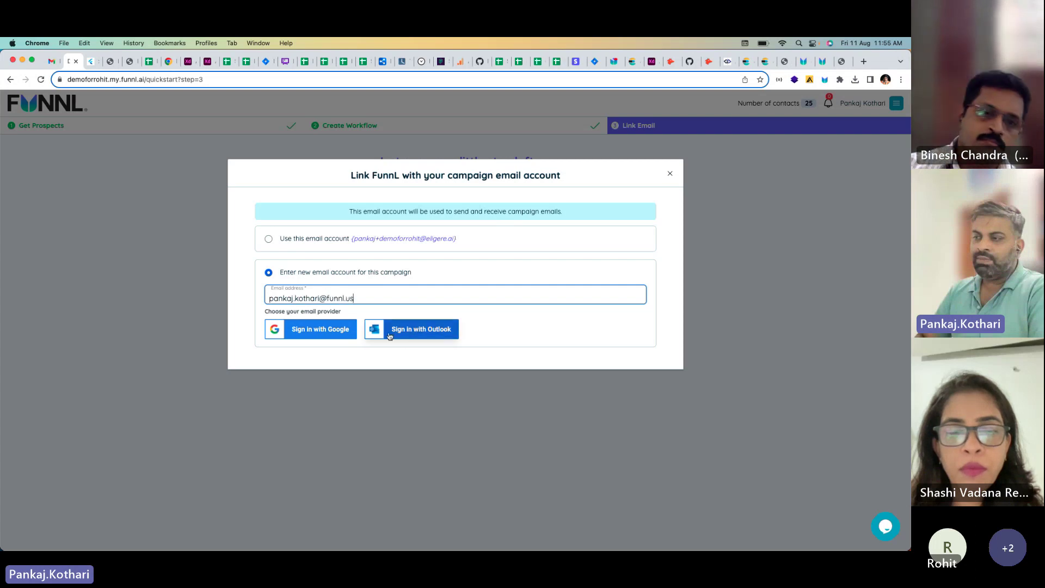
click(414, 332)
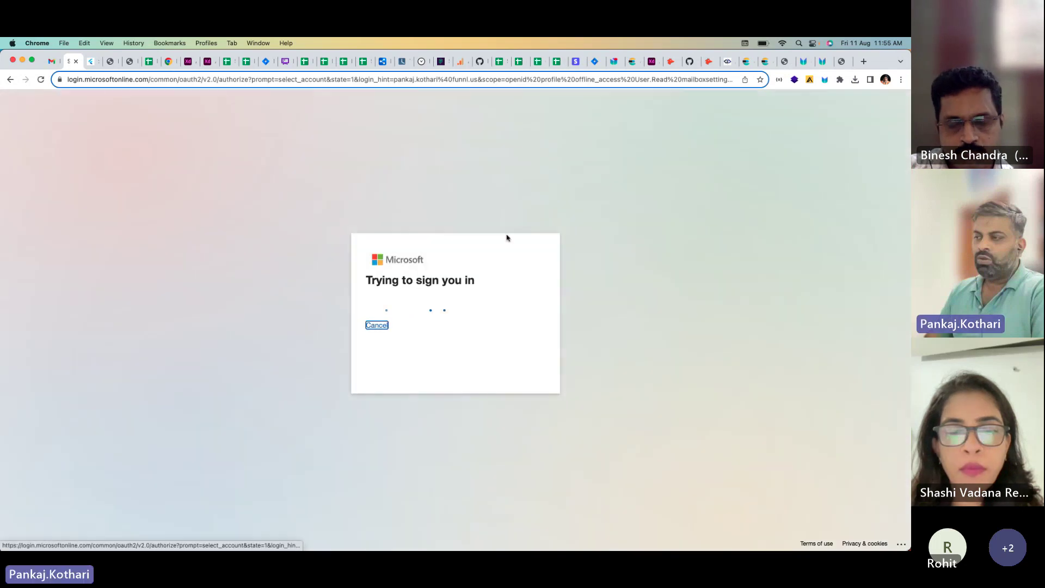
Step: Pick the Outlook account in Microsoft's Pick an account dialog to complete sign-in
click(450, 302)
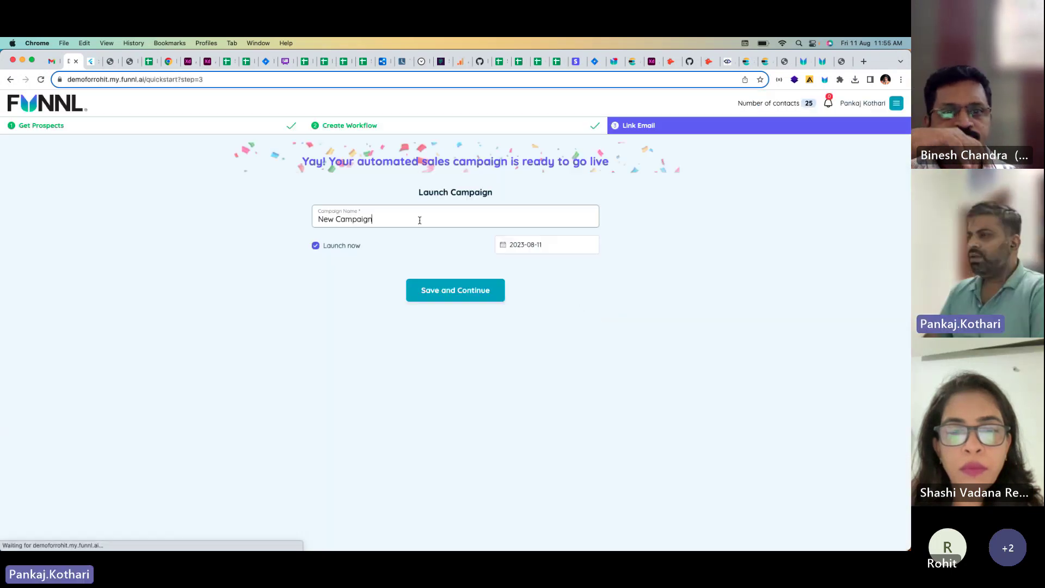
Step: Rename the campaign to Demo, turn off Launch now, set the launch date to 2024-08-01, and save
click(404, 225)
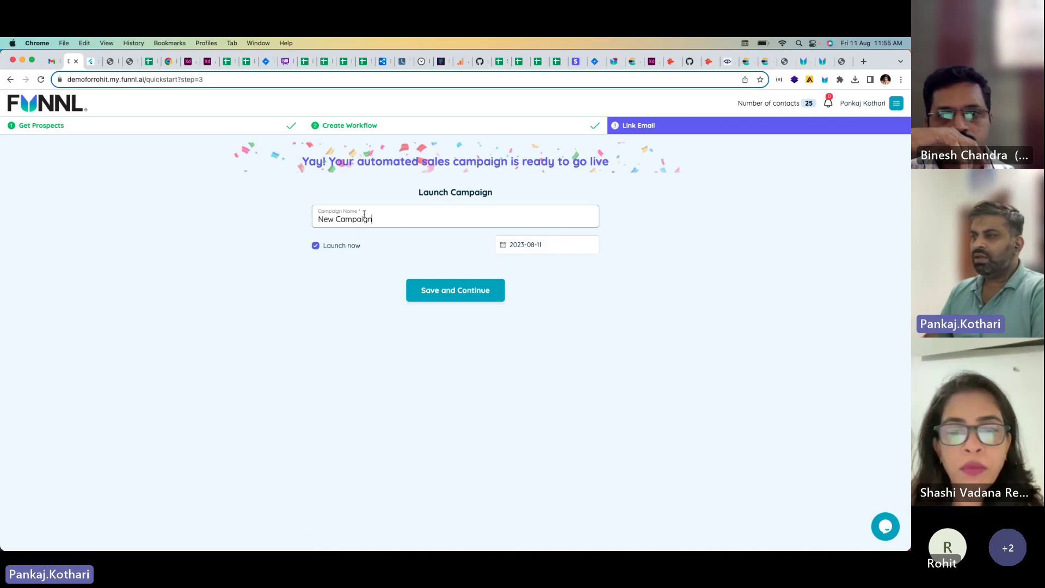
triple_click(350, 213)
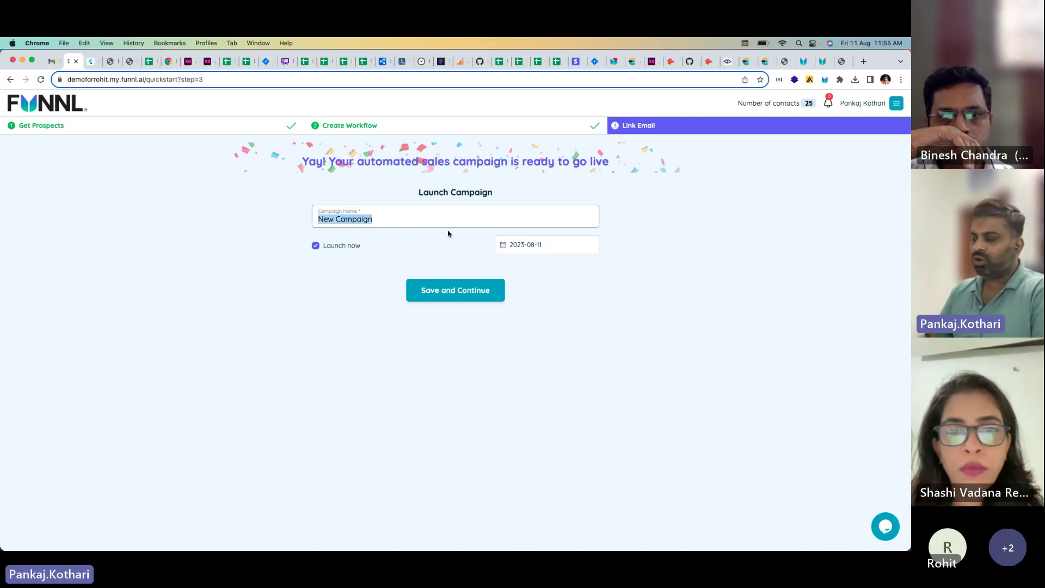
text(Demo)
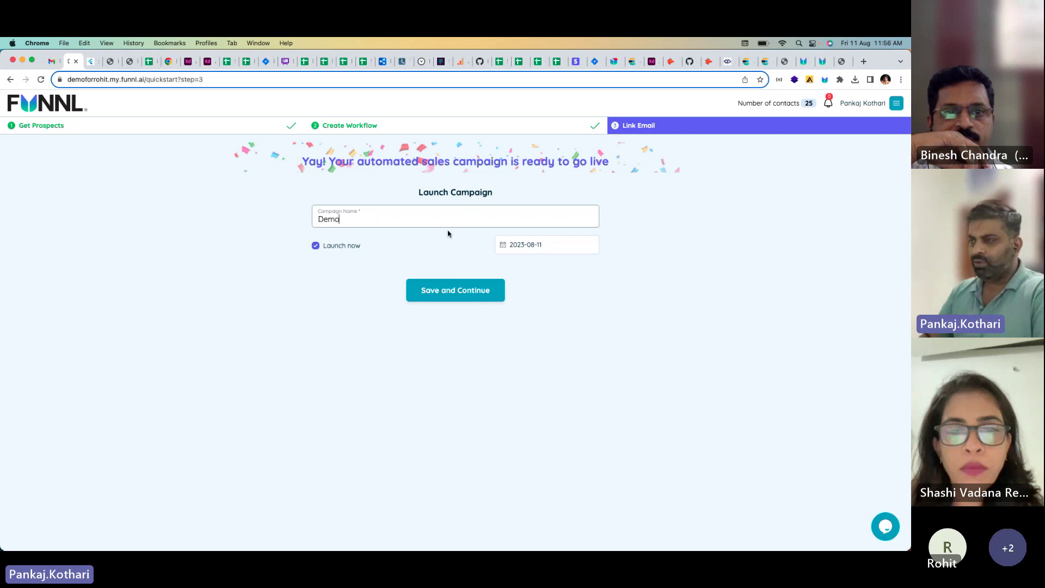
click(315, 245)
click(538, 245)
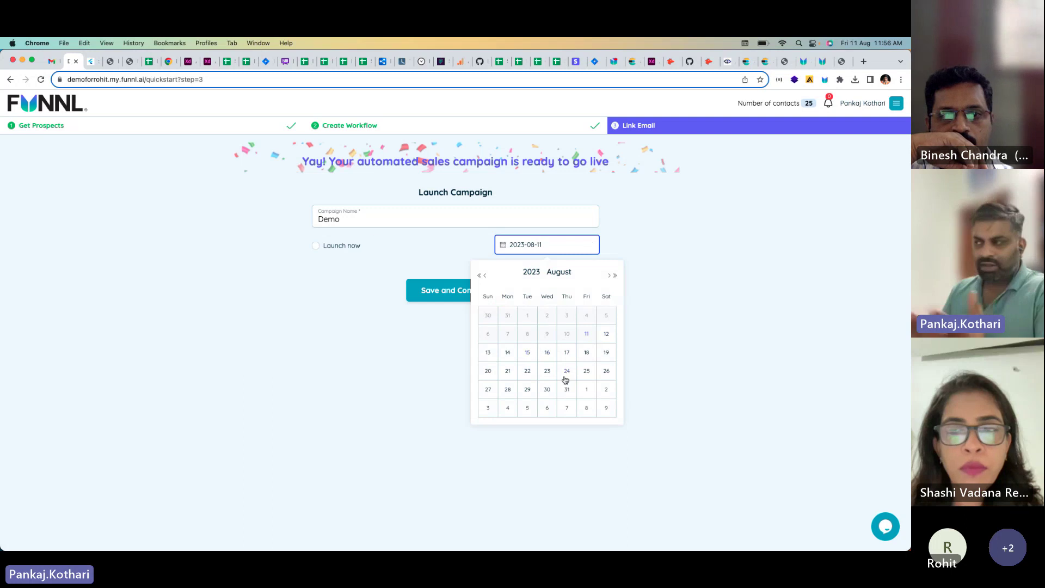
click(615, 276)
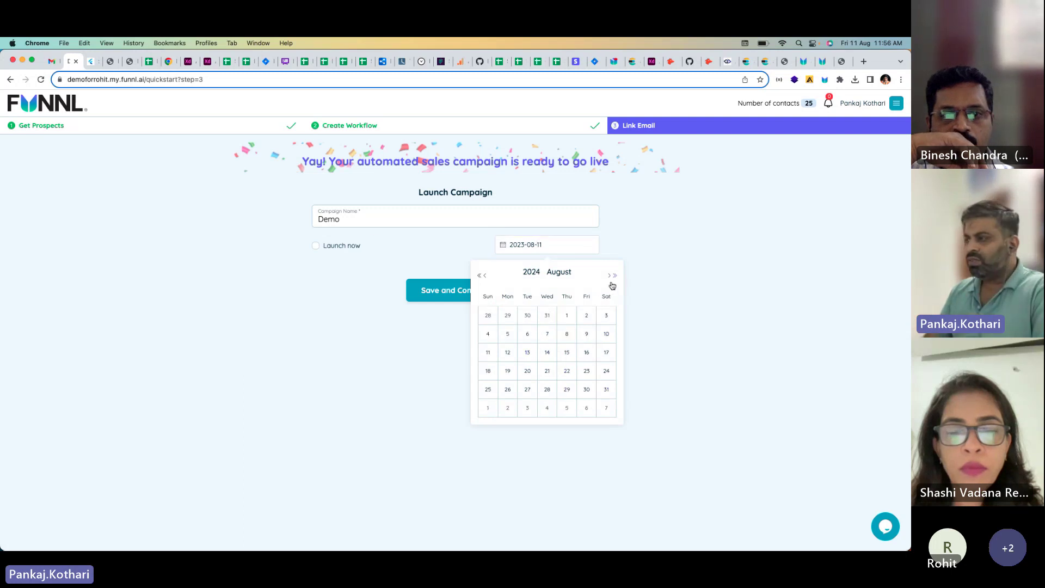
click(567, 317)
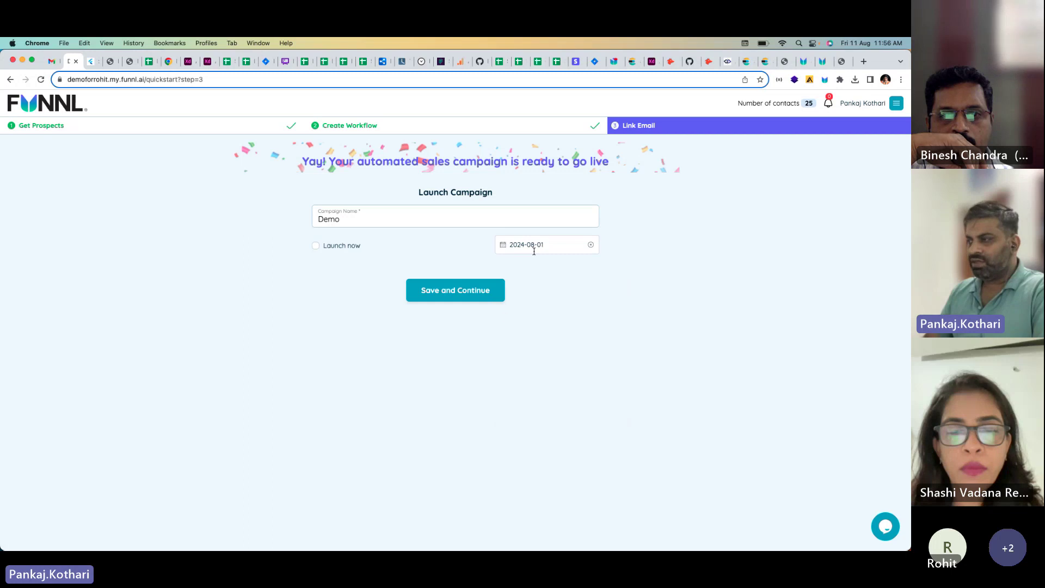
click(471, 296)
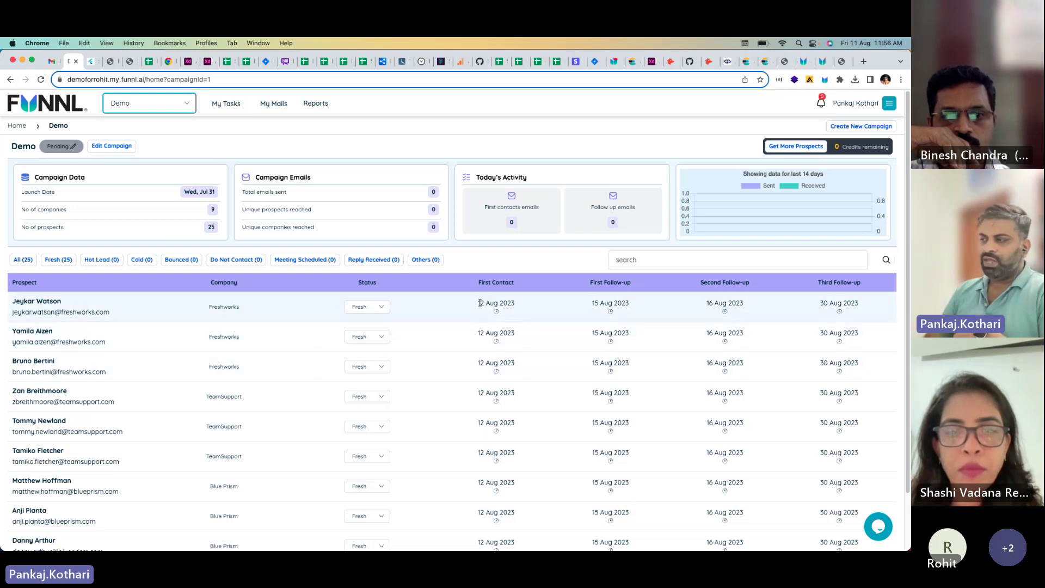
drag(479, 302, 522, 307)
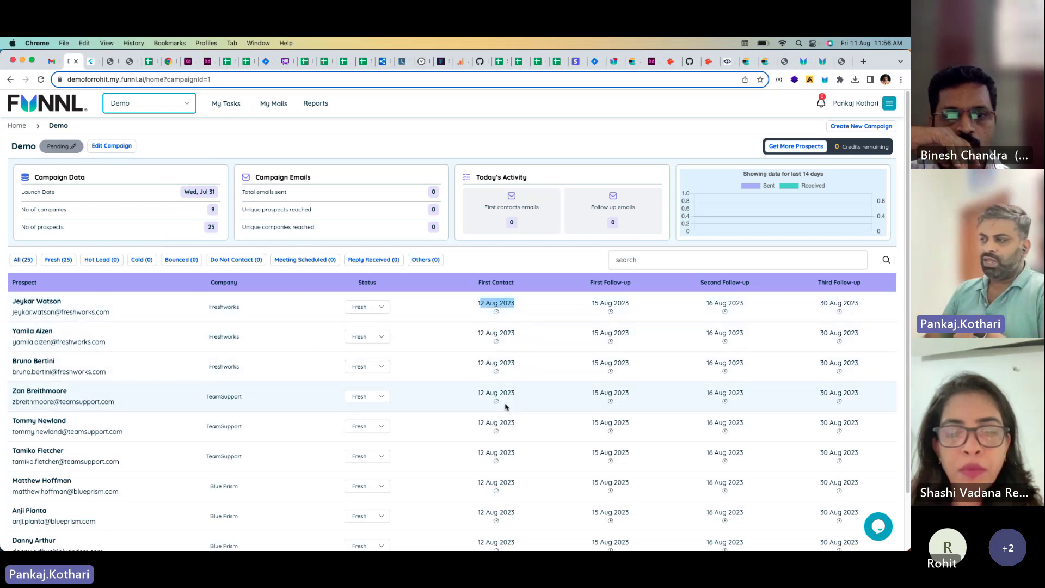
scroll(443, 462, down, 3)
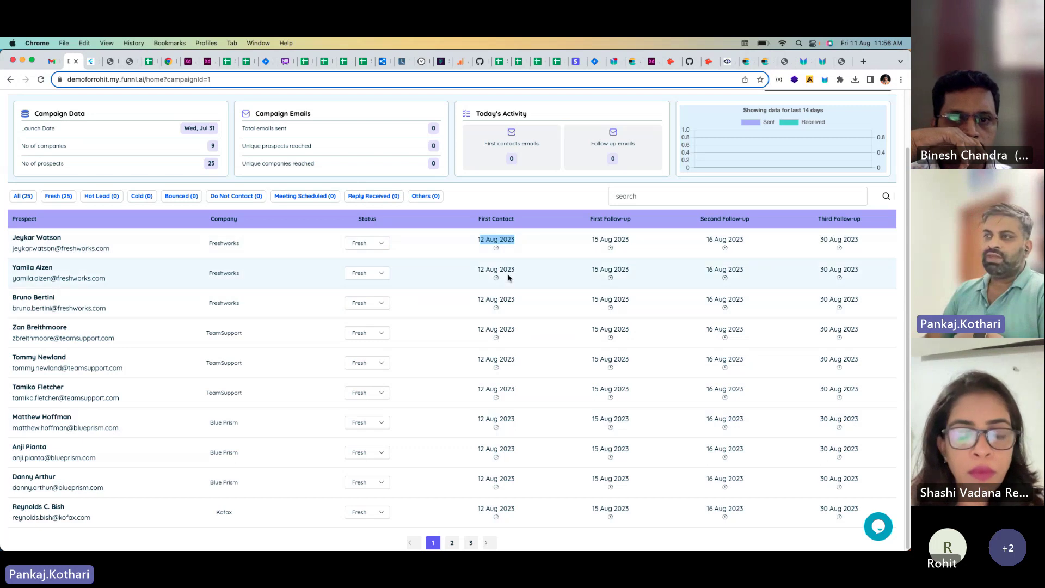
scroll(249, 169, up, 2)
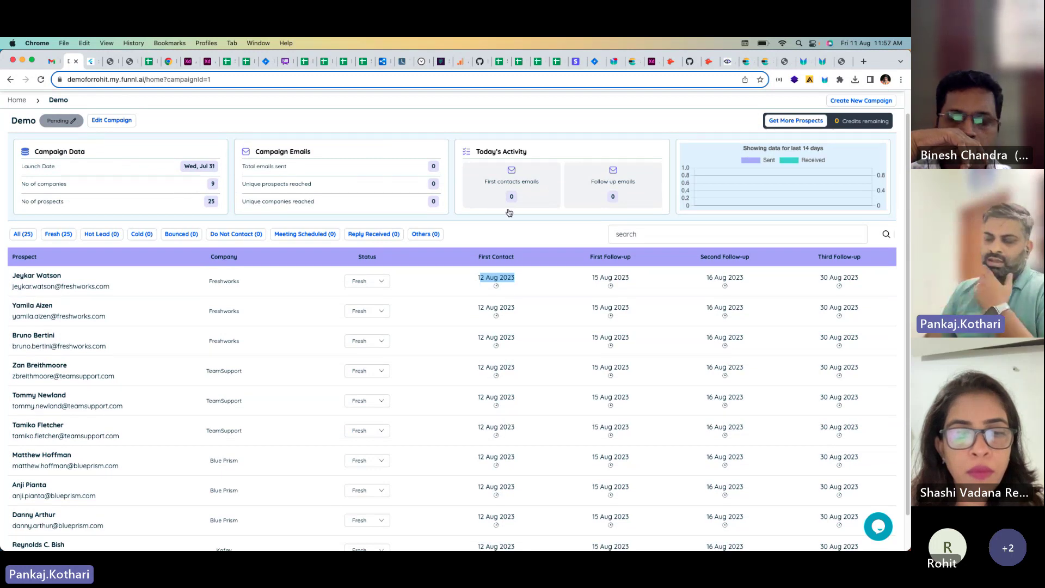
scroll(384, 221, up, 1)
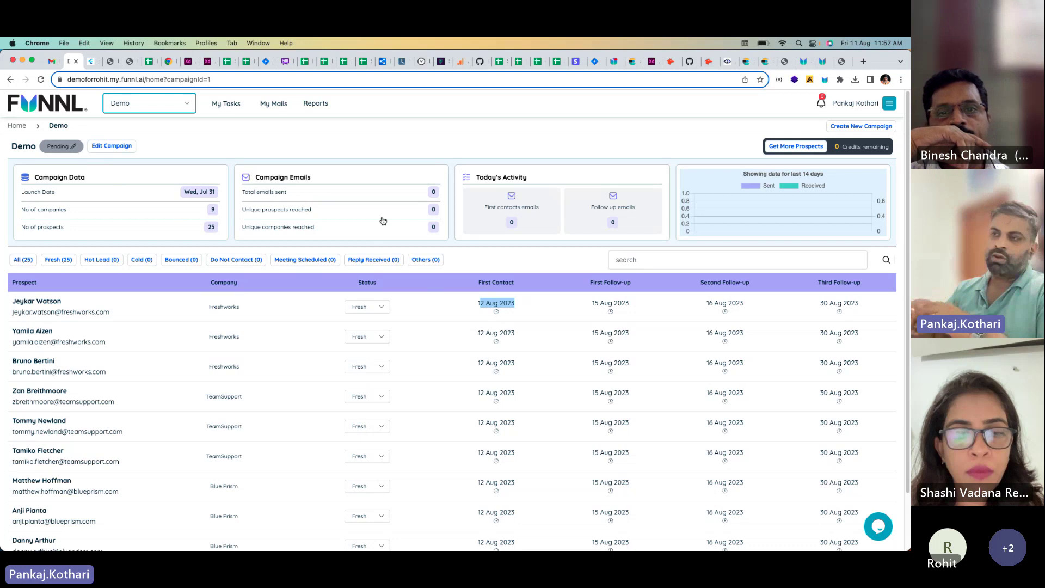
Step: Change the Demo campaign's status from Pending to Suspended, then sign out of Funnl
click(69, 151)
click(70, 152)
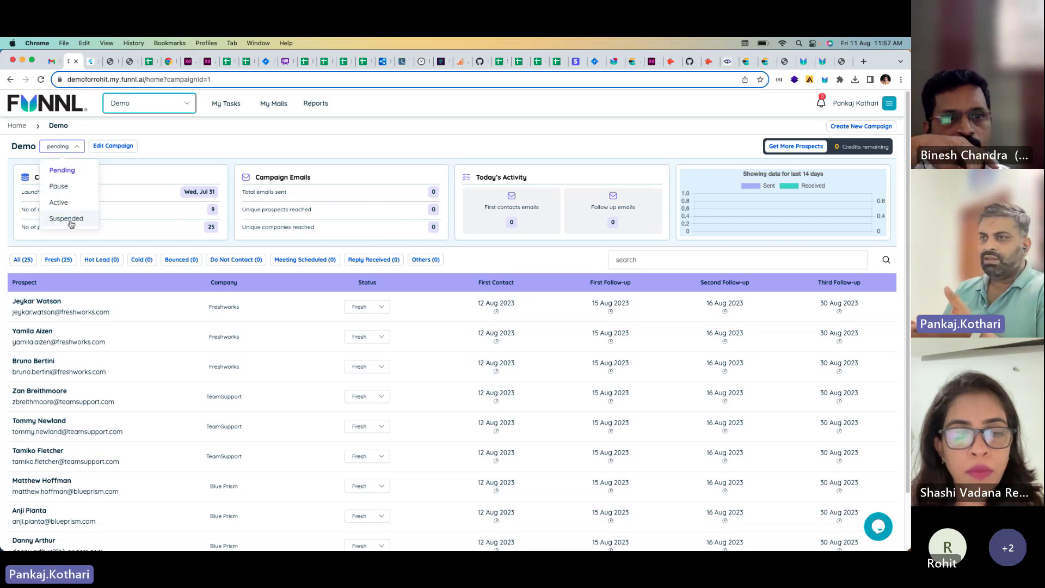
click(74, 218)
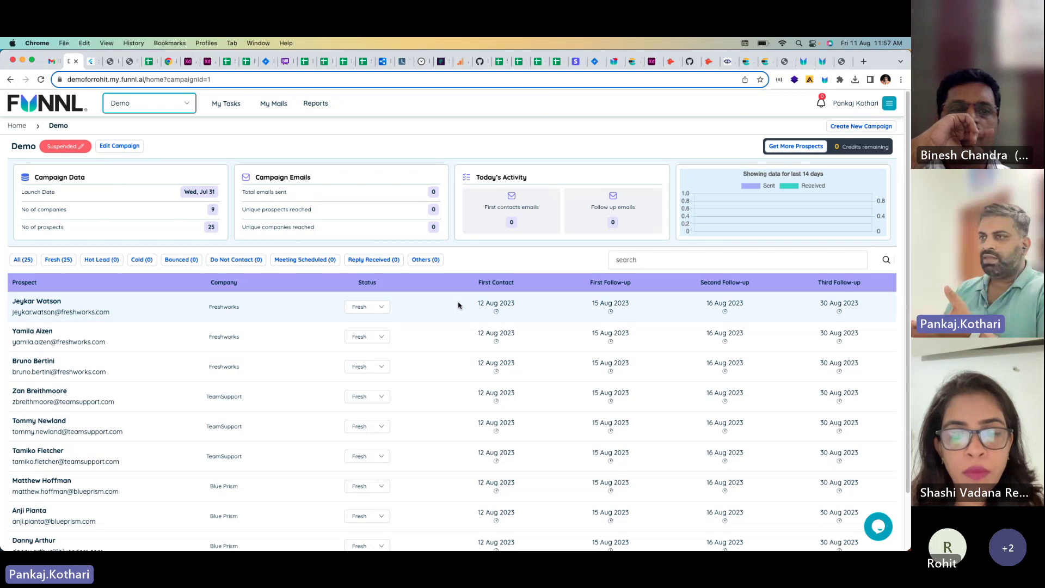
click(887, 105)
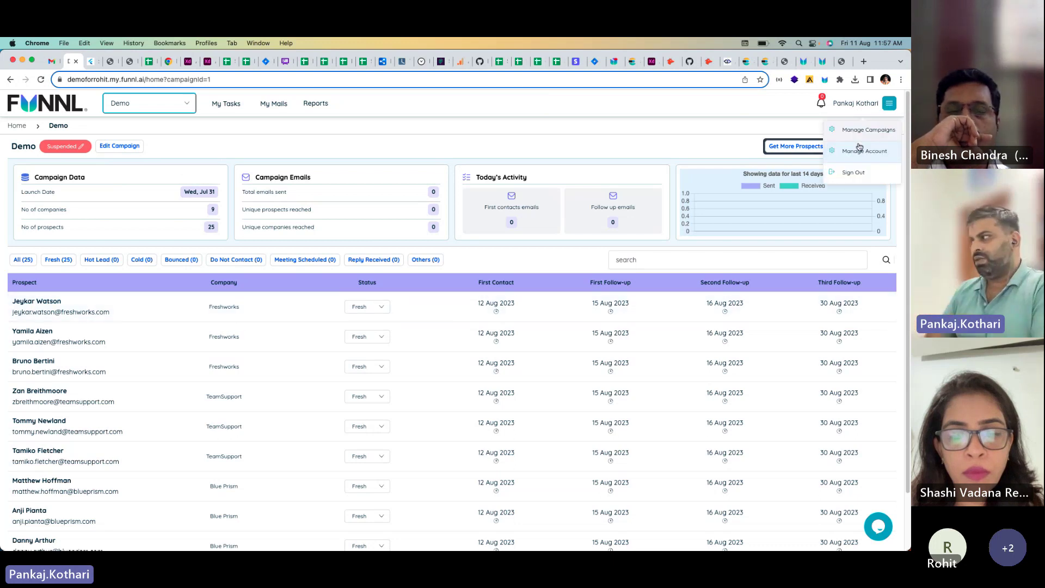
click(848, 170)
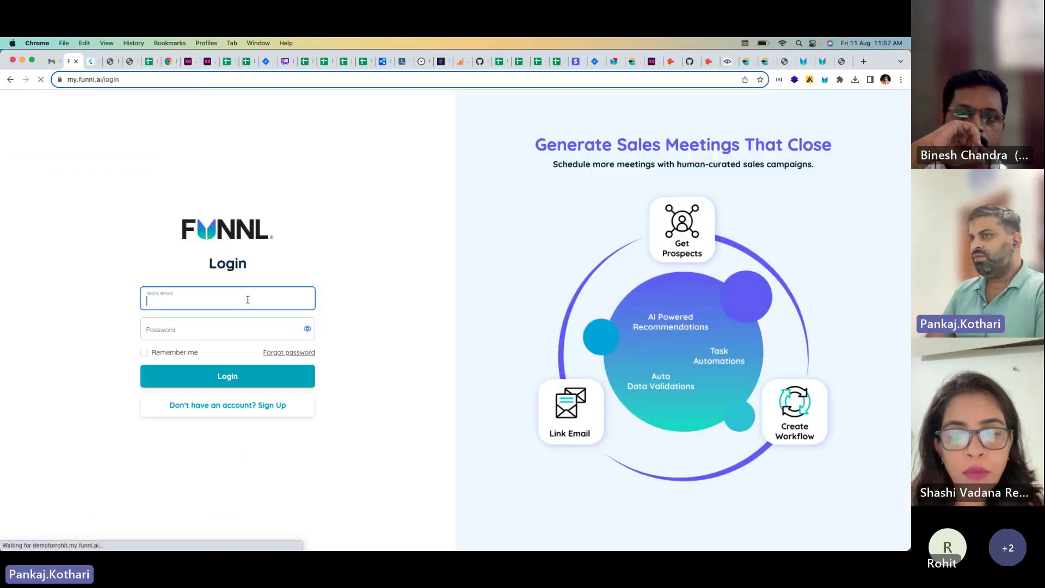
Step: Sign in to Funnl with a different work email address and its password
click(243, 301)
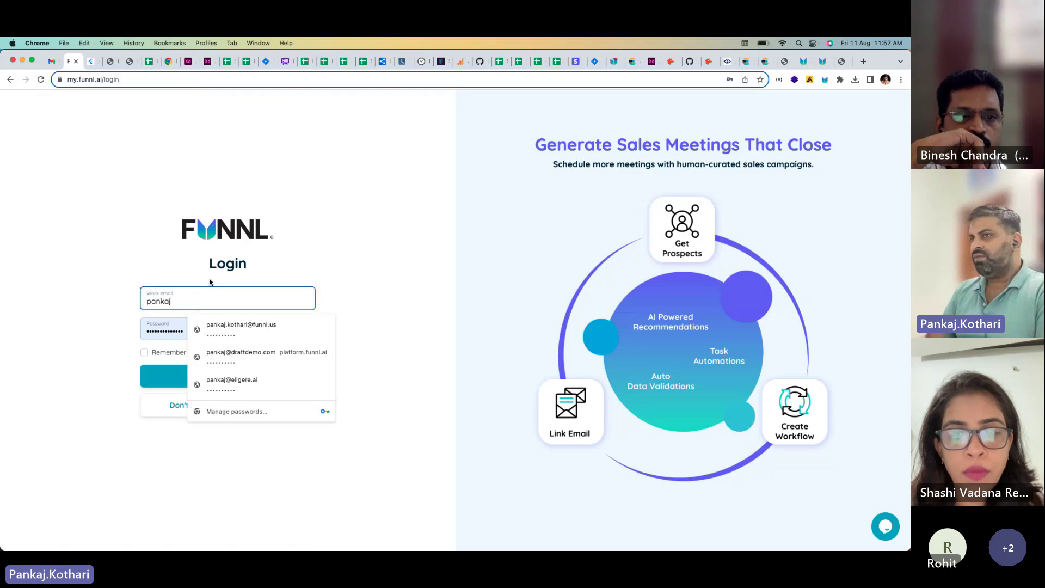
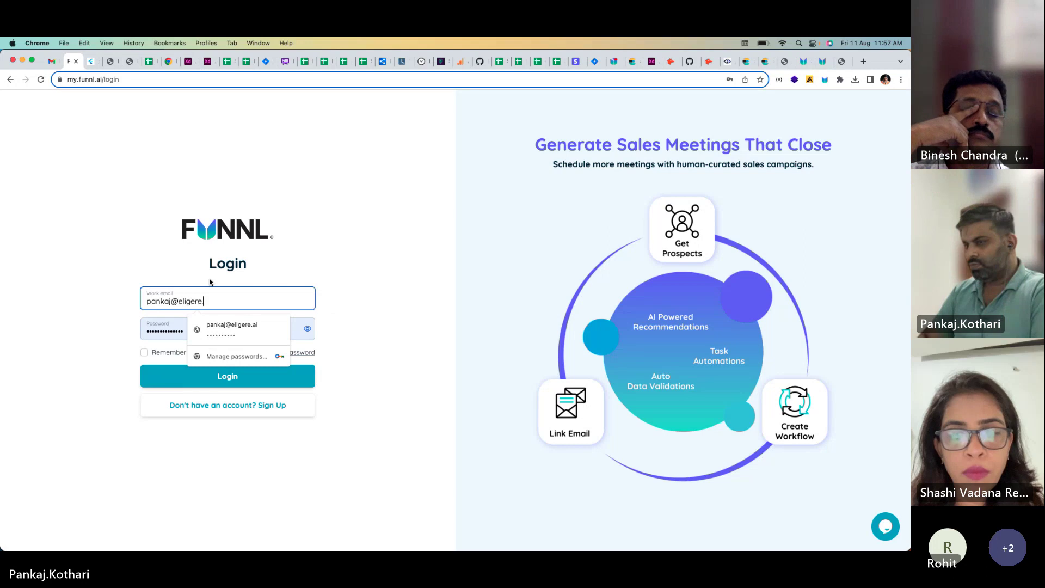
key(Tab)
text(••••••••••)
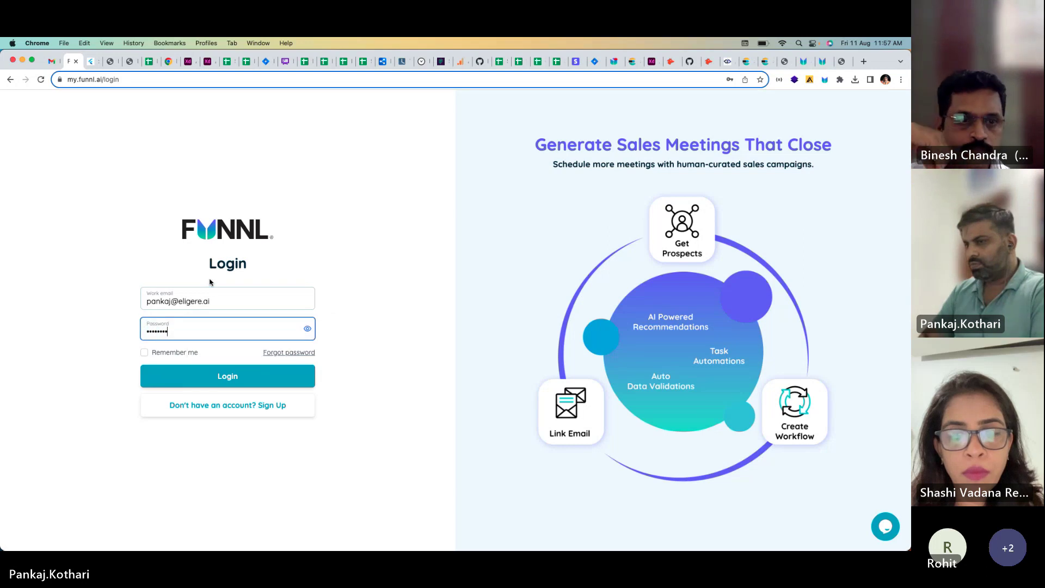
key(Return)
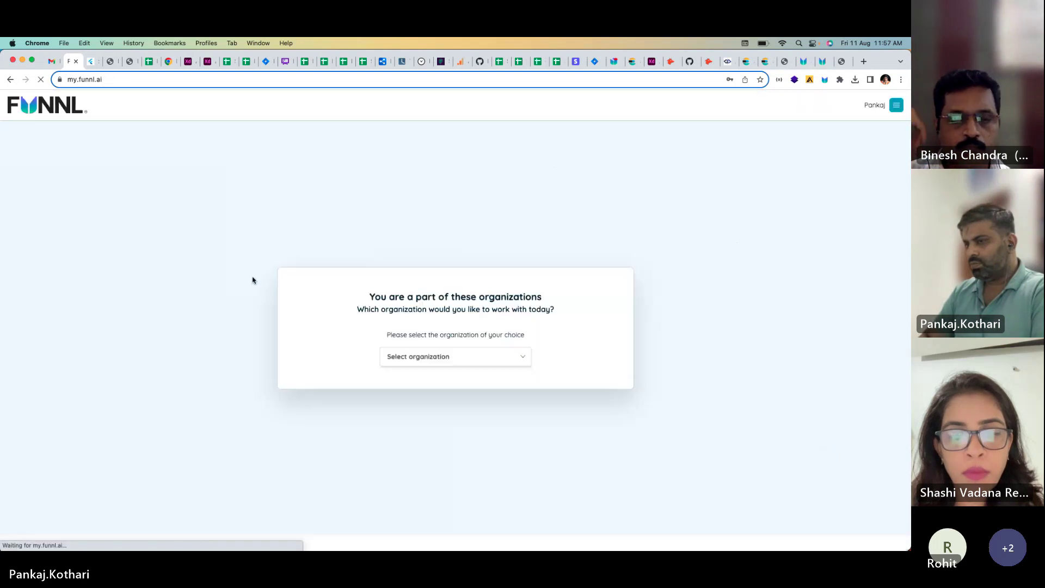
Step: Dismiss Chrome's password warnings and select the Technossus organization from the dropdown
click(471, 217)
click(668, 215)
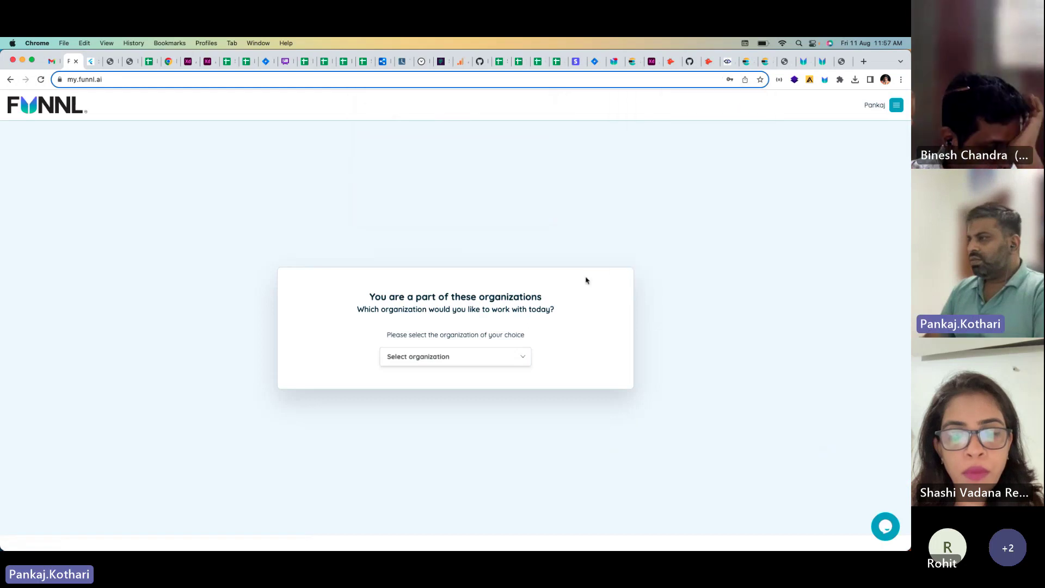
click(494, 359)
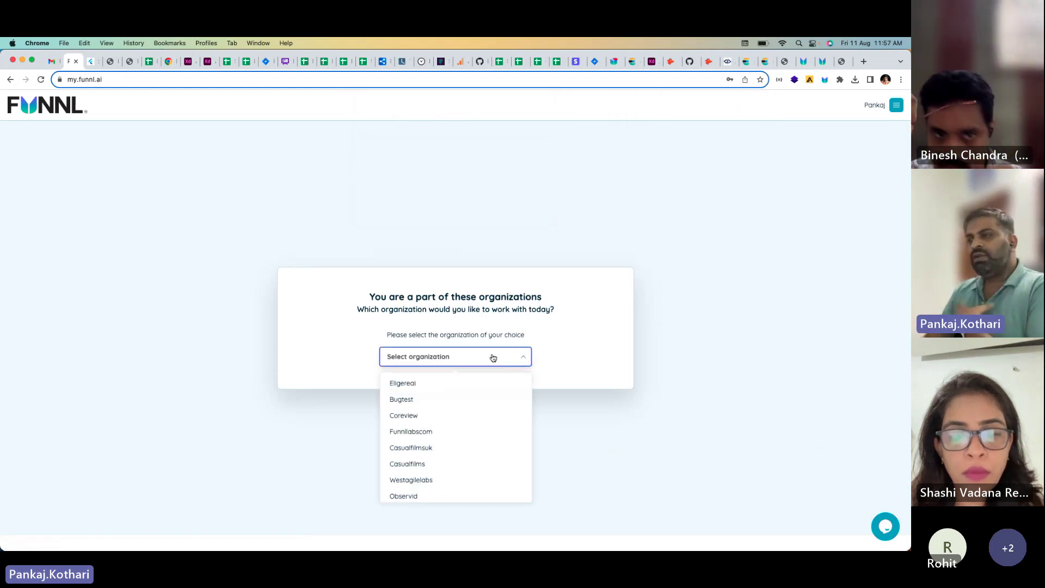
scroll(473, 392, down, 1)
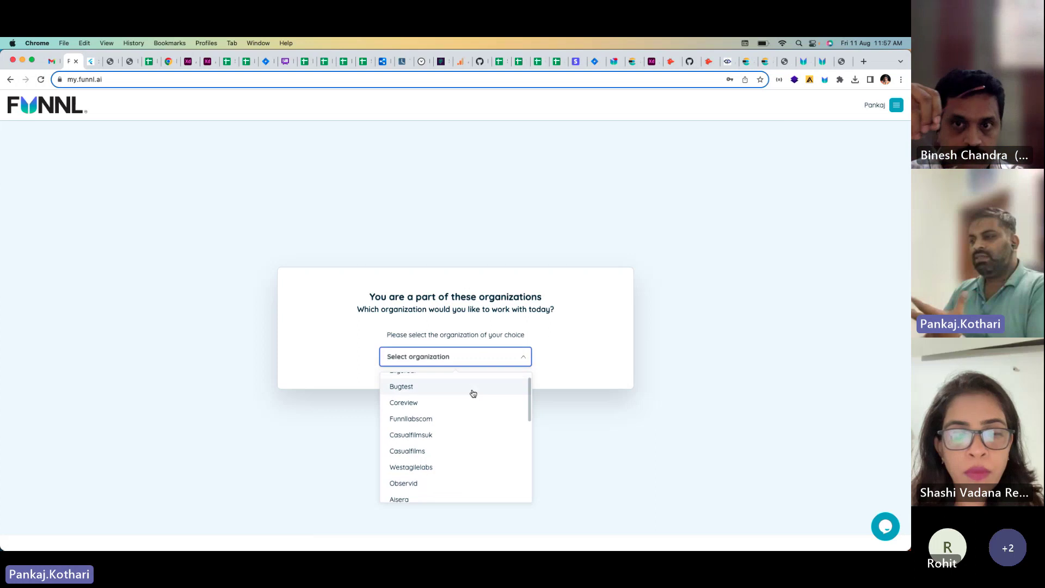
scroll(437, 378, down, 1)
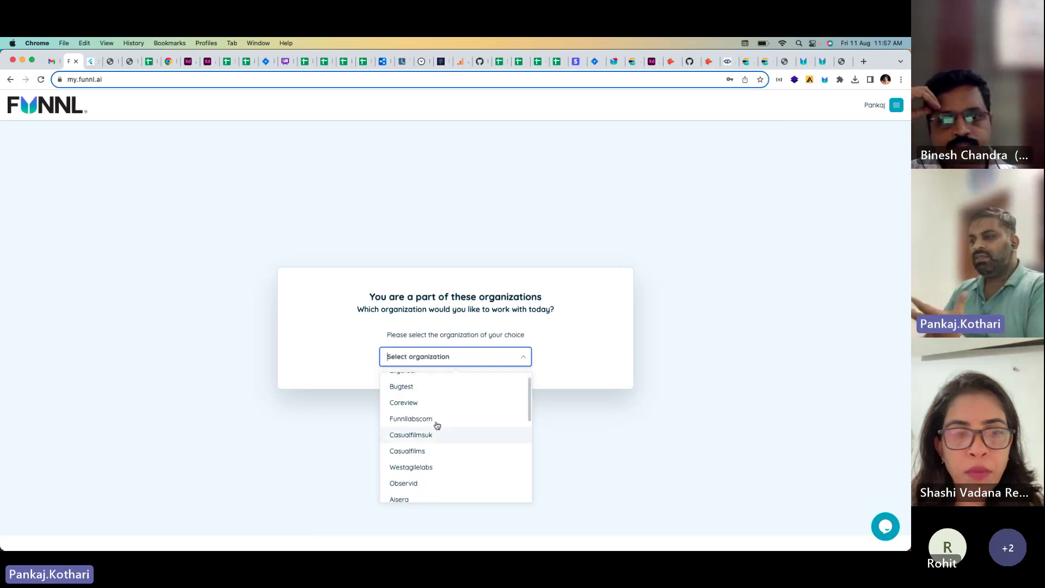
scroll(442, 433, down, 8)
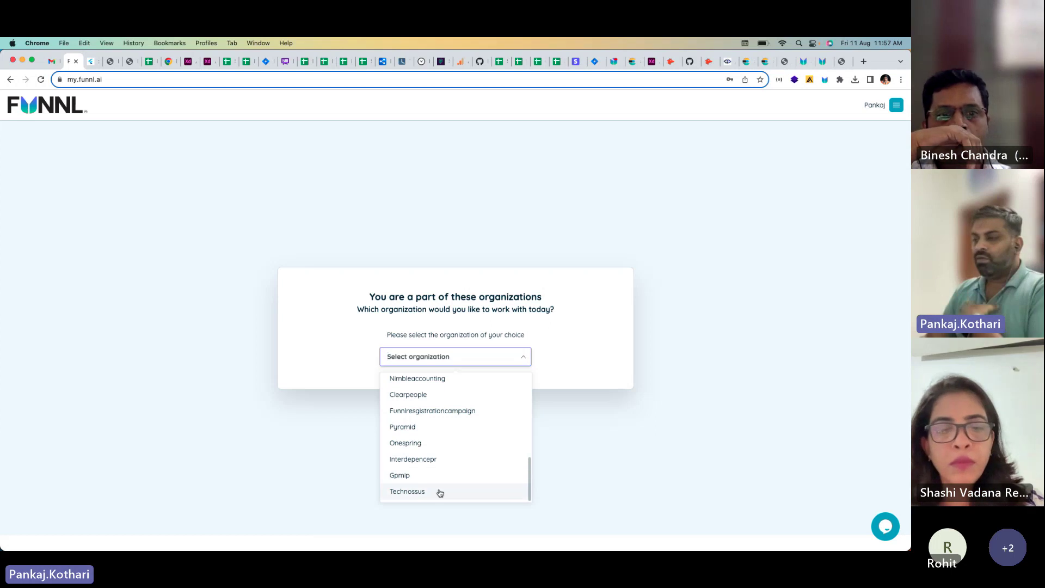
click(438, 492)
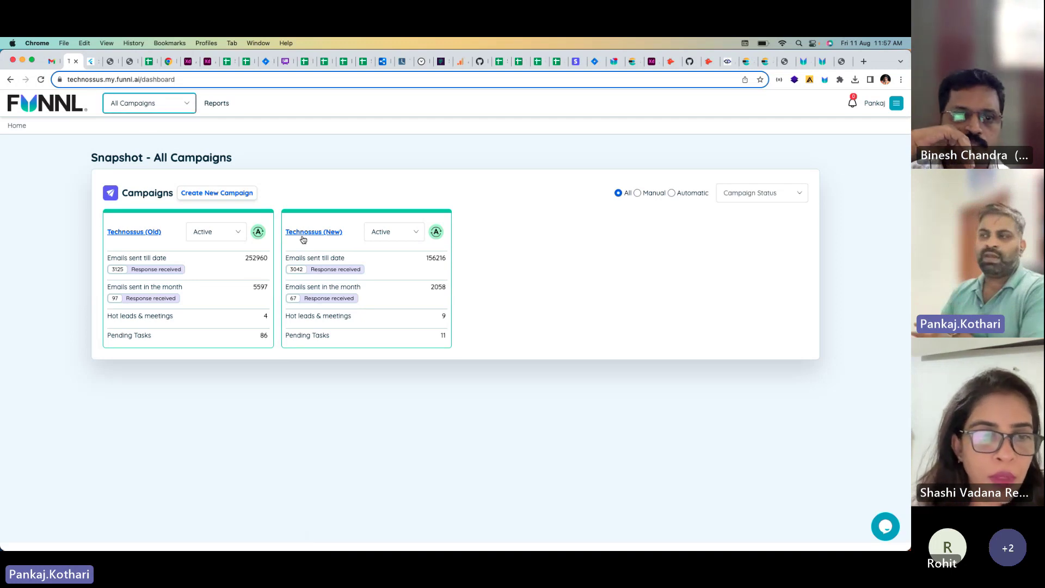
Step: Open Technossus (Old) and view its Campaign Emails breakdown: 28214 first contacts to 20288 tenth follow-ups
click(153, 237)
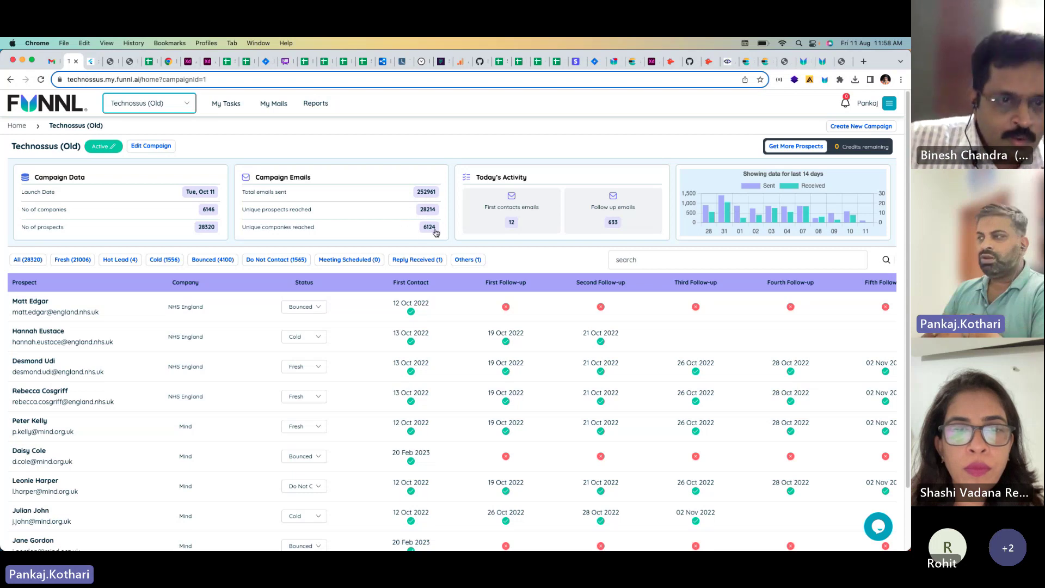
click(343, 205)
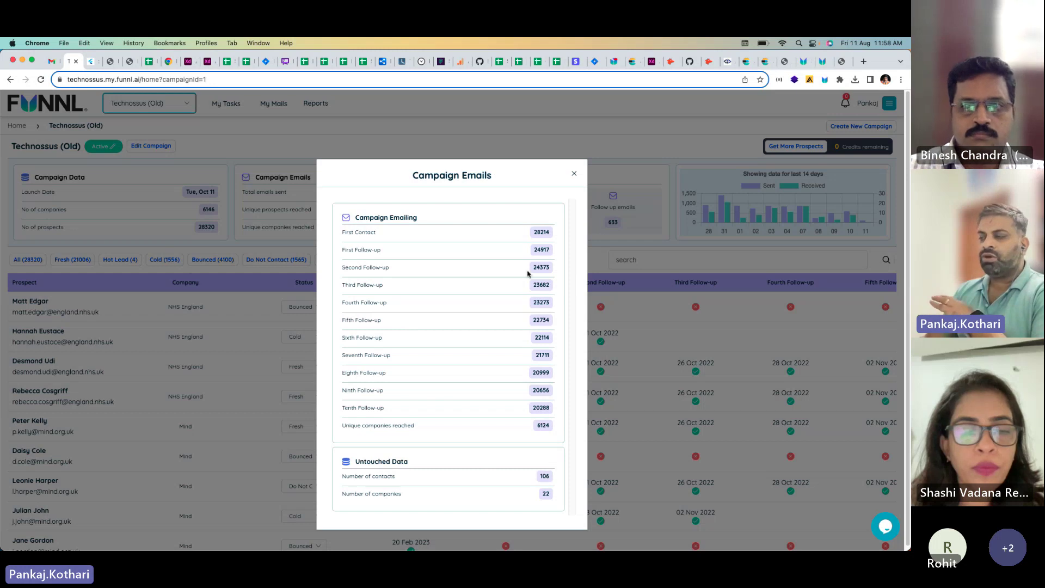
Step: Close the breakdown and browse the 28320-prospect table, checking a prospect's Status options without changing them
click(576, 176)
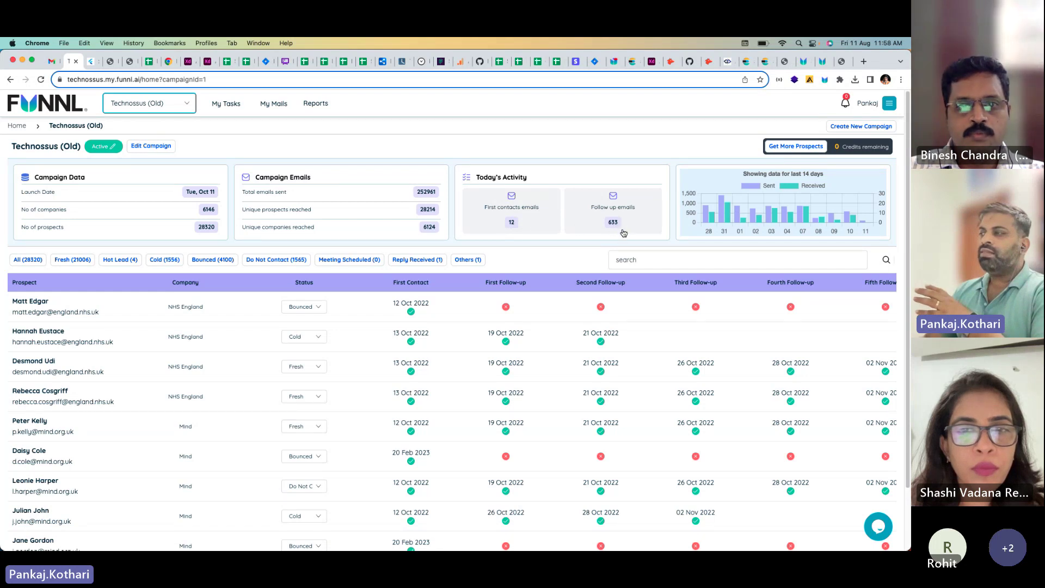
scroll(624, 232, down, 2)
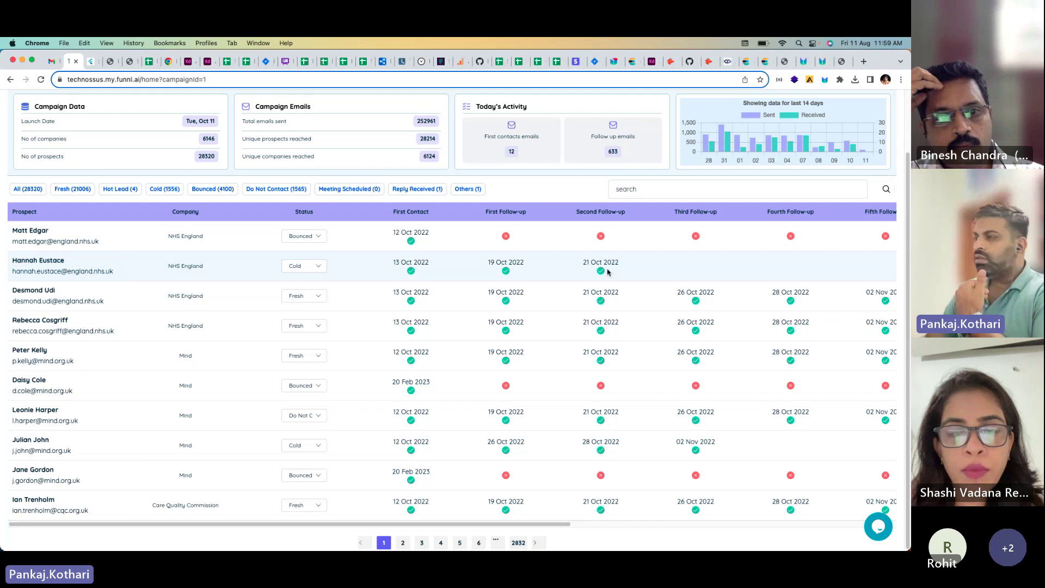
click(317, 269)
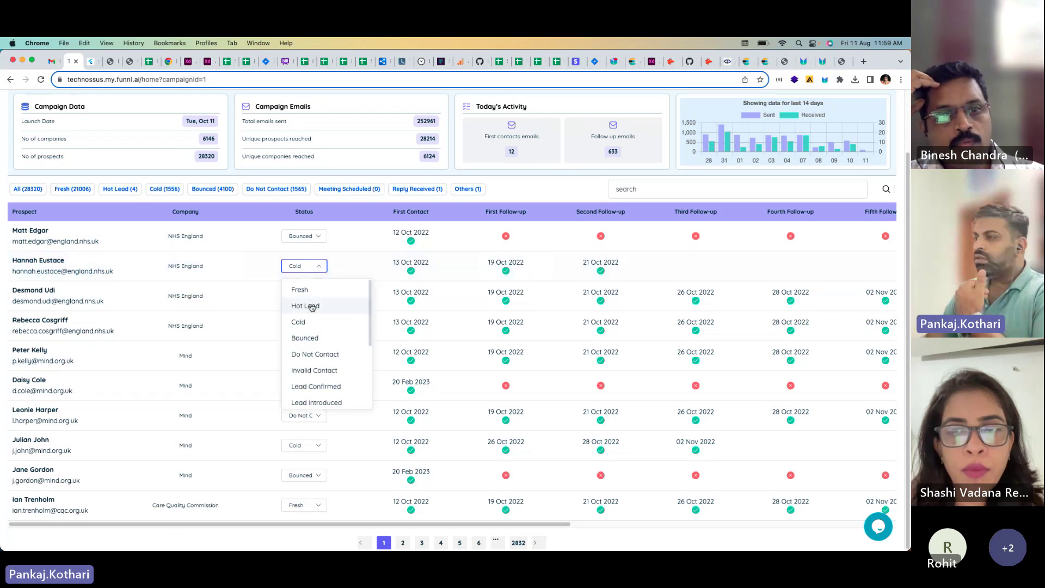
click(569, 193)
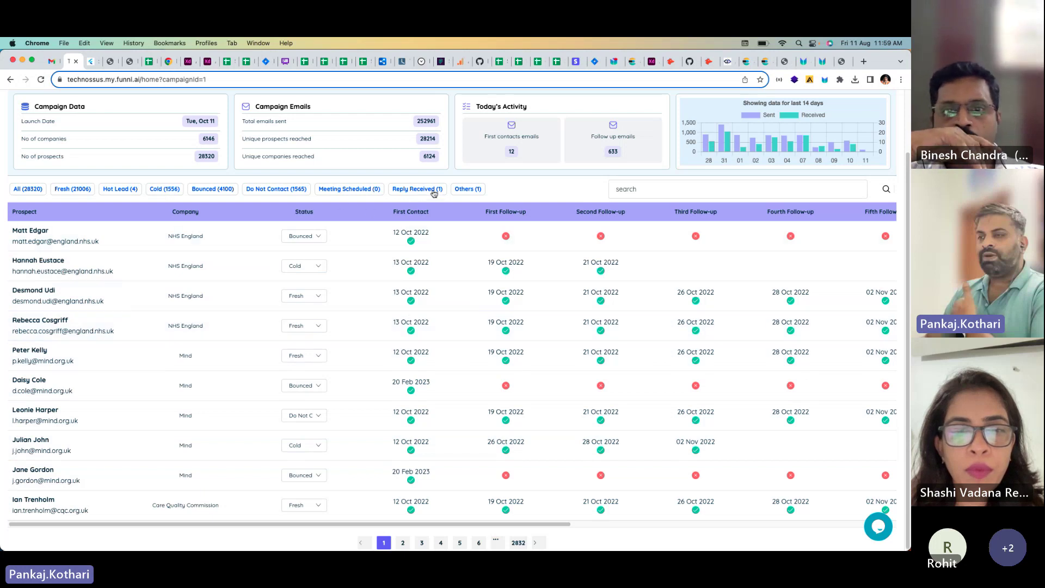
scroll(518, 262, up, 3)
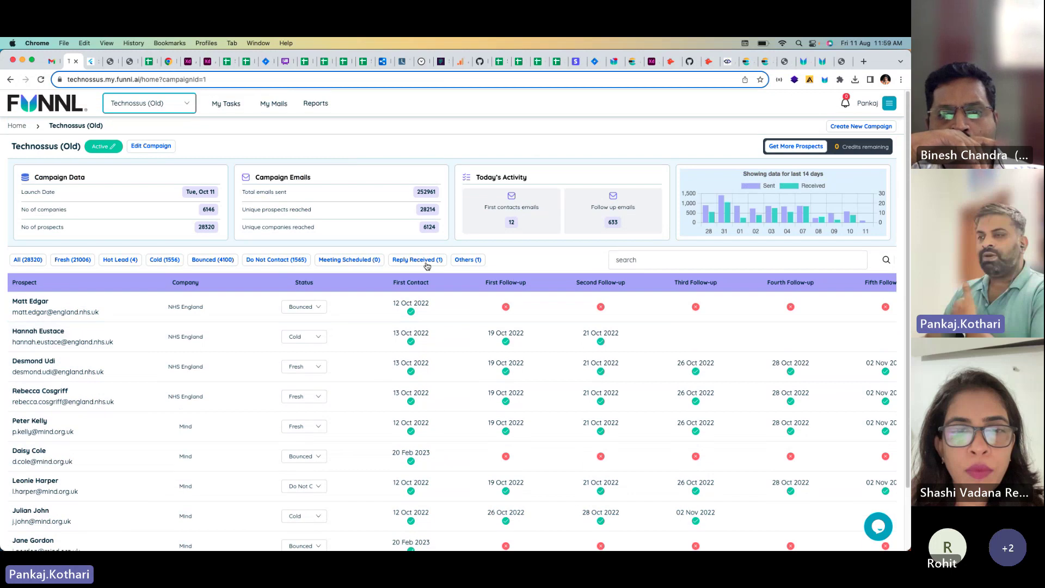
Step: Filter to Reply Received (1) and open the replying prospect, highlighting the deactivation notice and forwarding domain
click(428, 266)
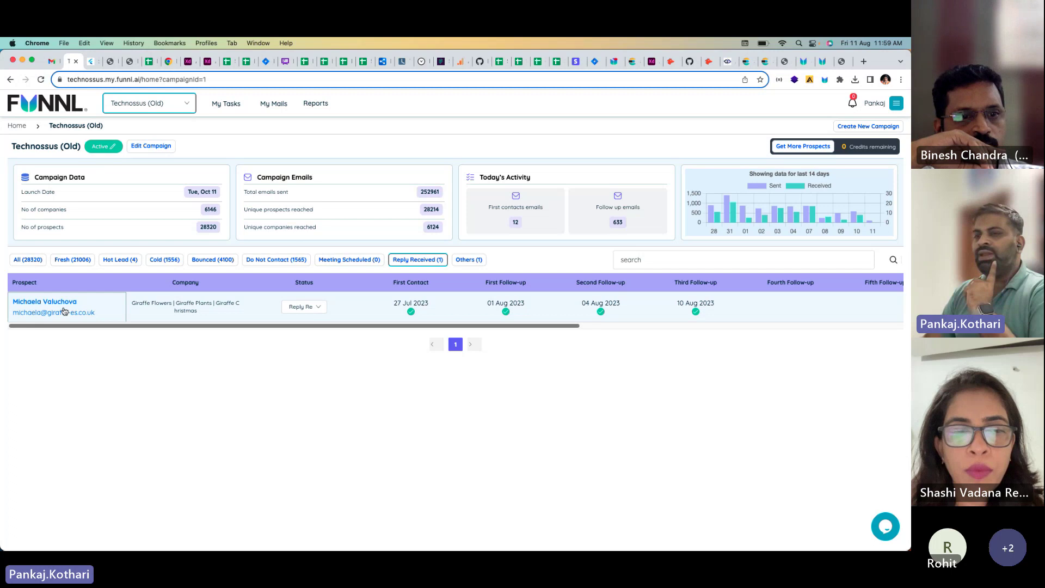
click(84, 306)
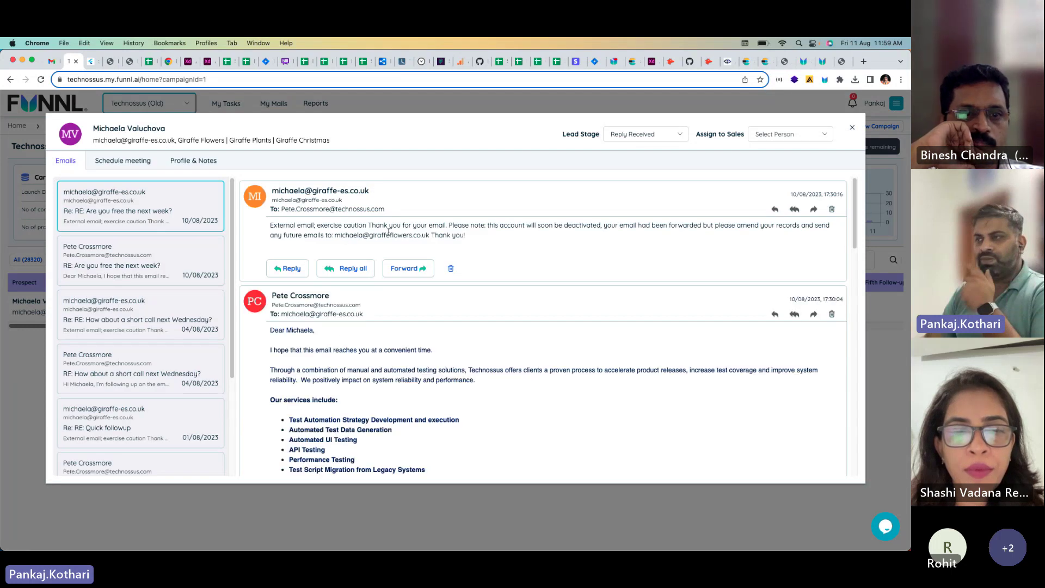
drag(507, 226, 801, 228)
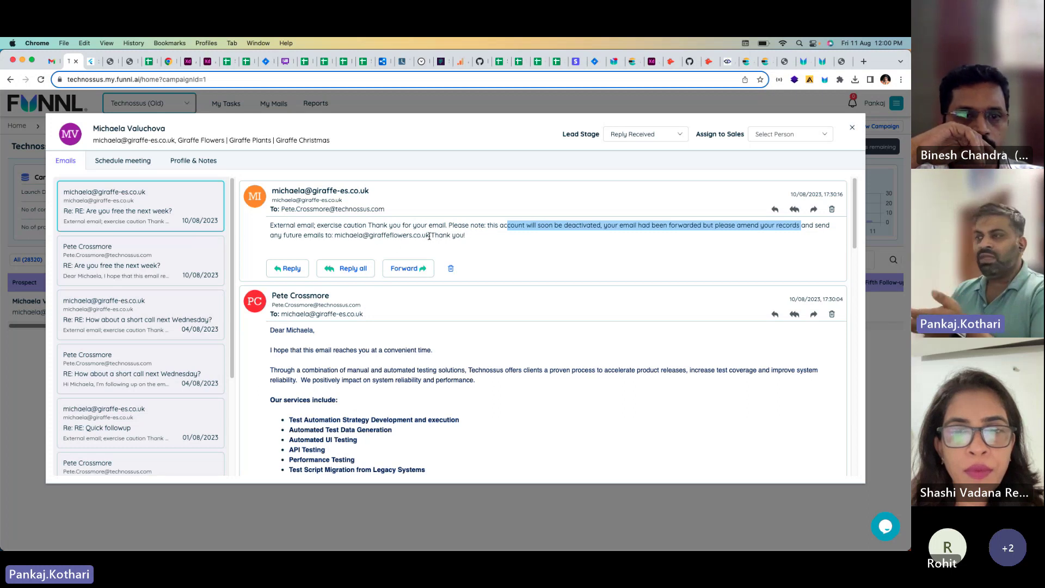
drag(429, 235, 392, 236)
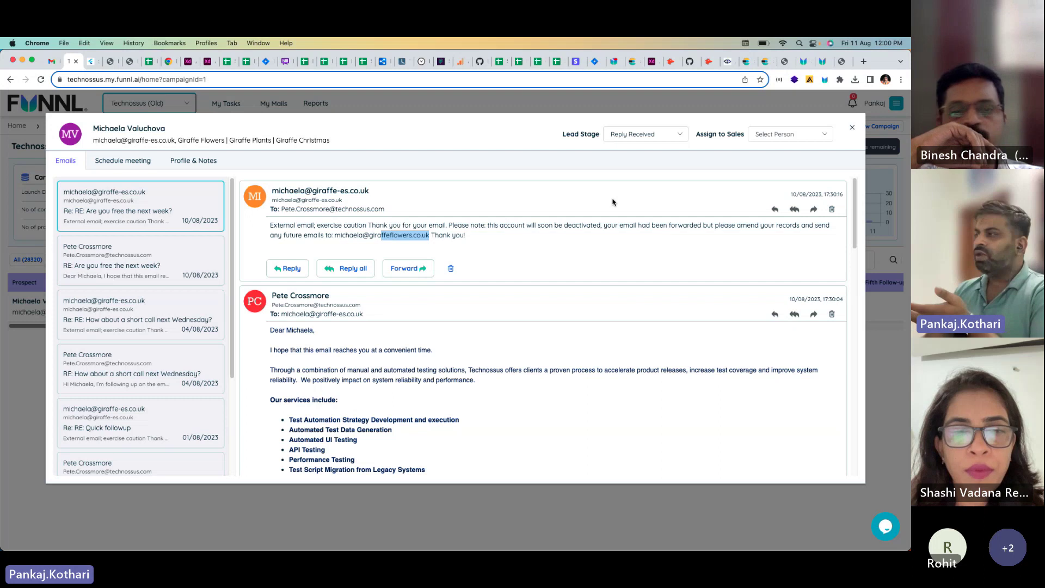
Step: Browse the Lead Stage options, leaving it at Reply Received, then highlight the automatic reply body
click(645, 134)
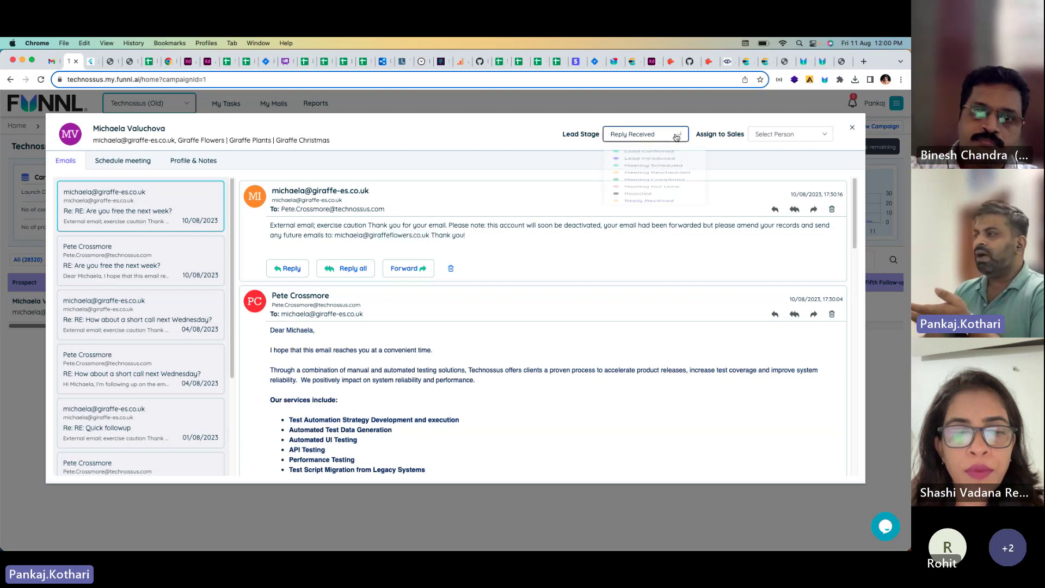
scroll(658, 228, down, 1)
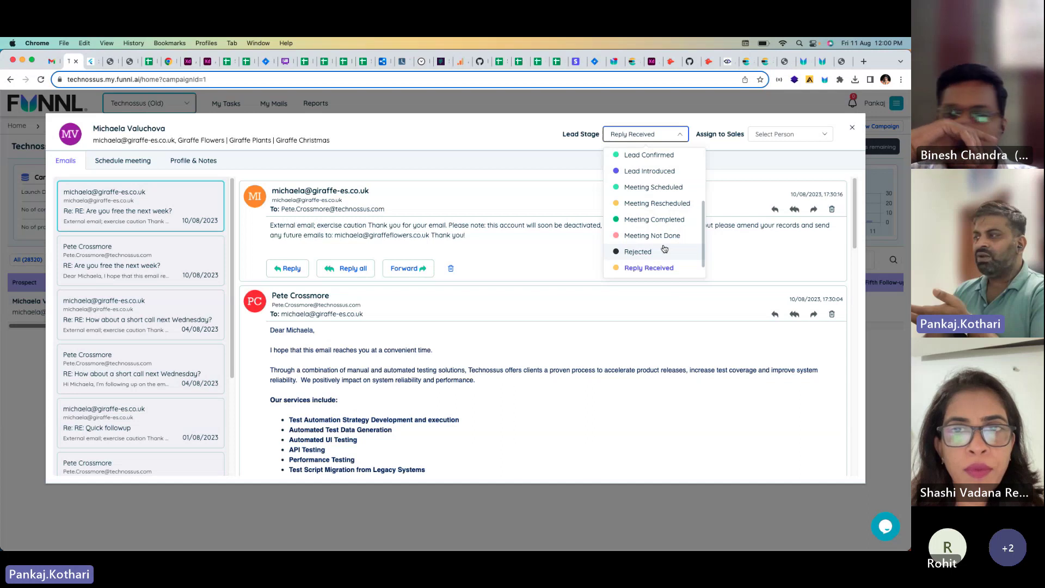
scroll(662, 239, up, 3)
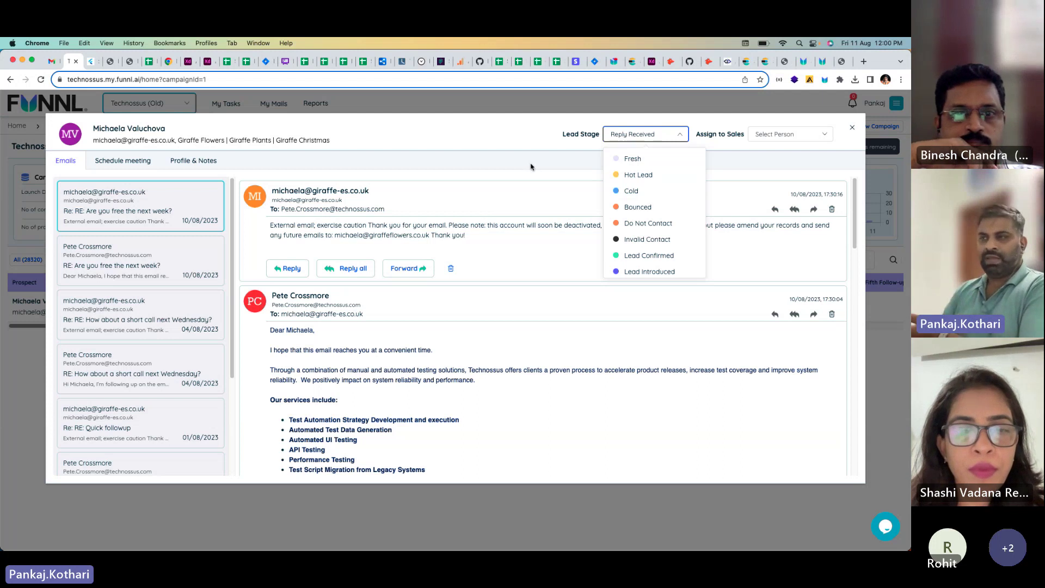
click(355, 227)
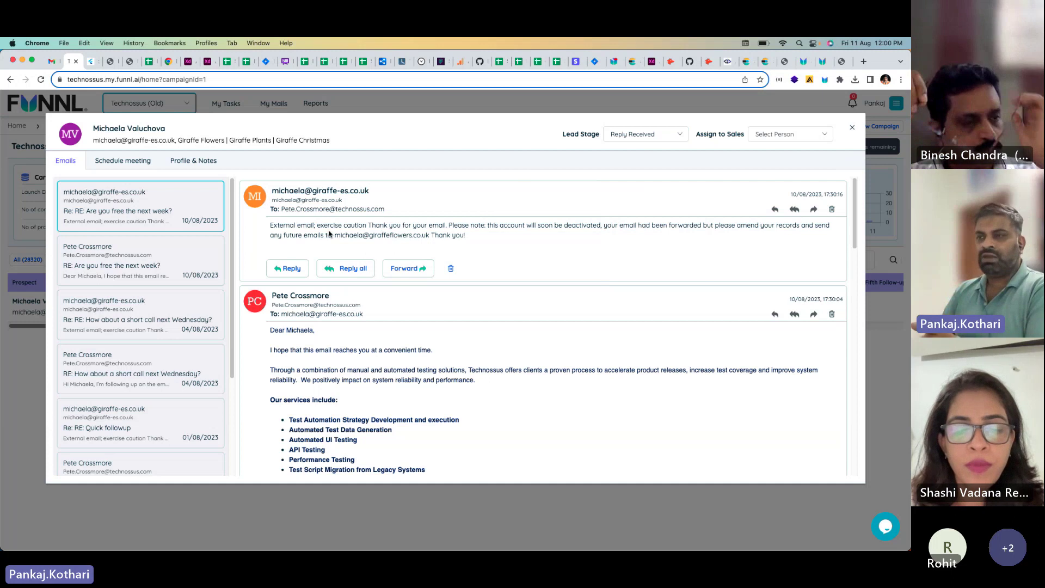
drag(317, 225, 467, 236)
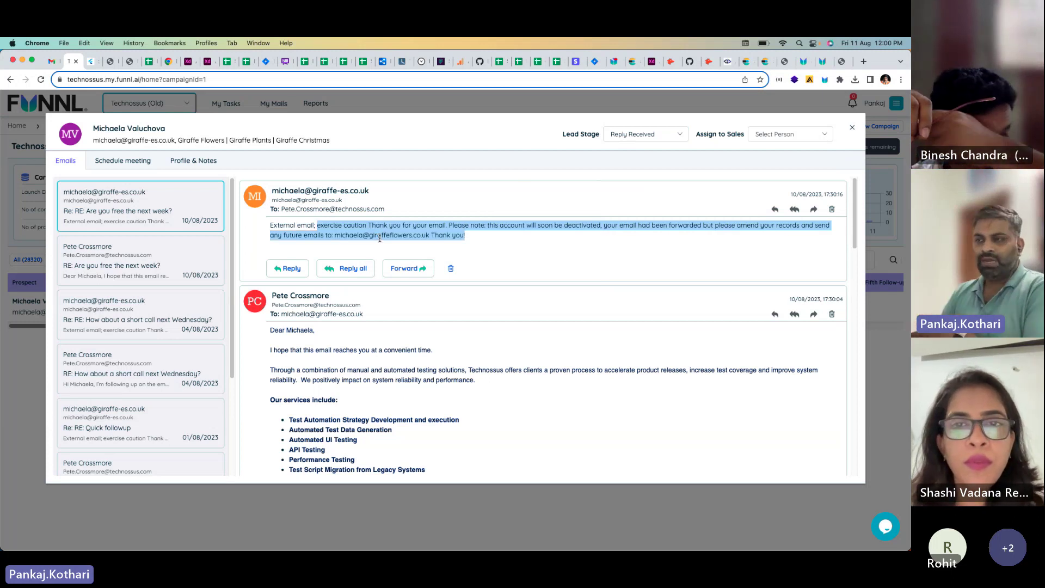
Step: Switch between the Schedule meeting form's title field and the prospect's profile and notes
click(141, 162)
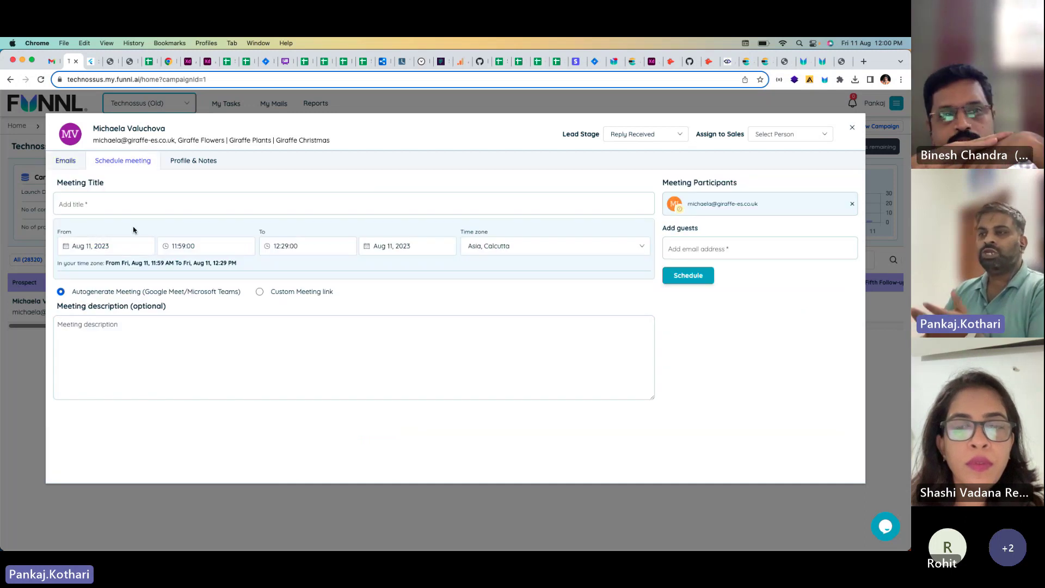
click(127, 203)
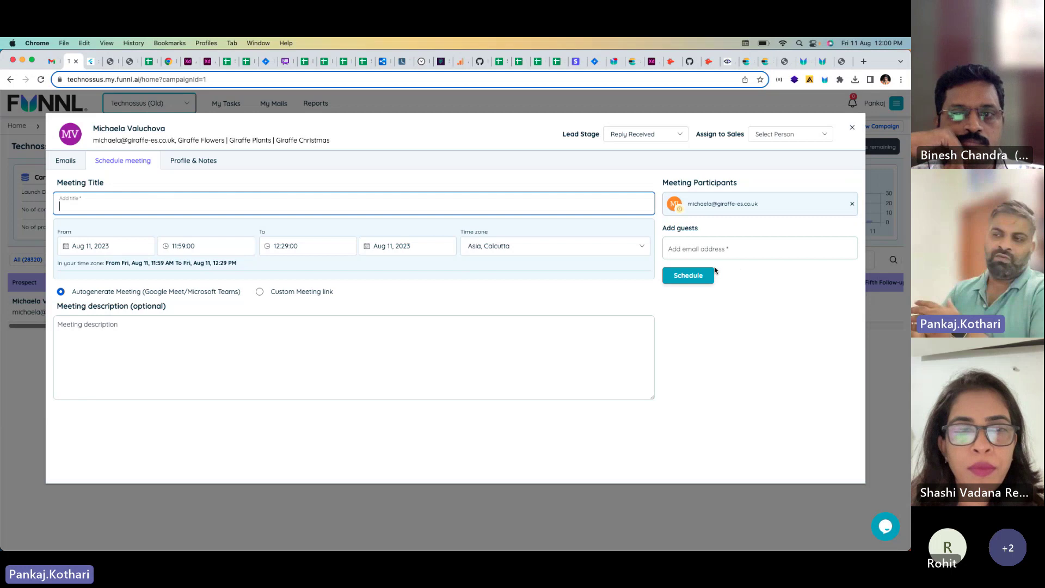
click(207, 161)
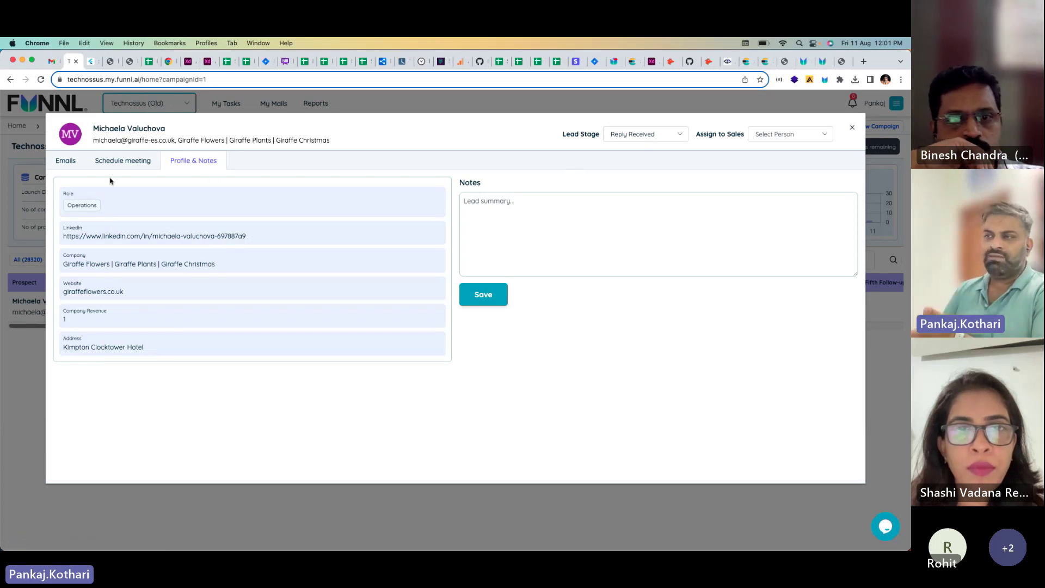
click(139, 162)
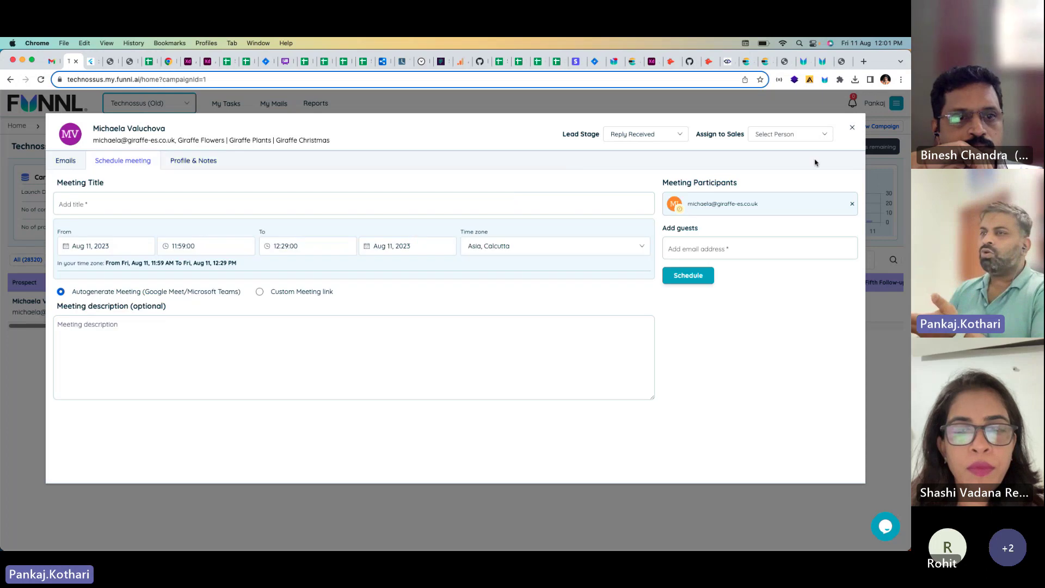
Step: Check the empty salesperson assignment list twice, then close the Schedule meeting window
click(807, 136)
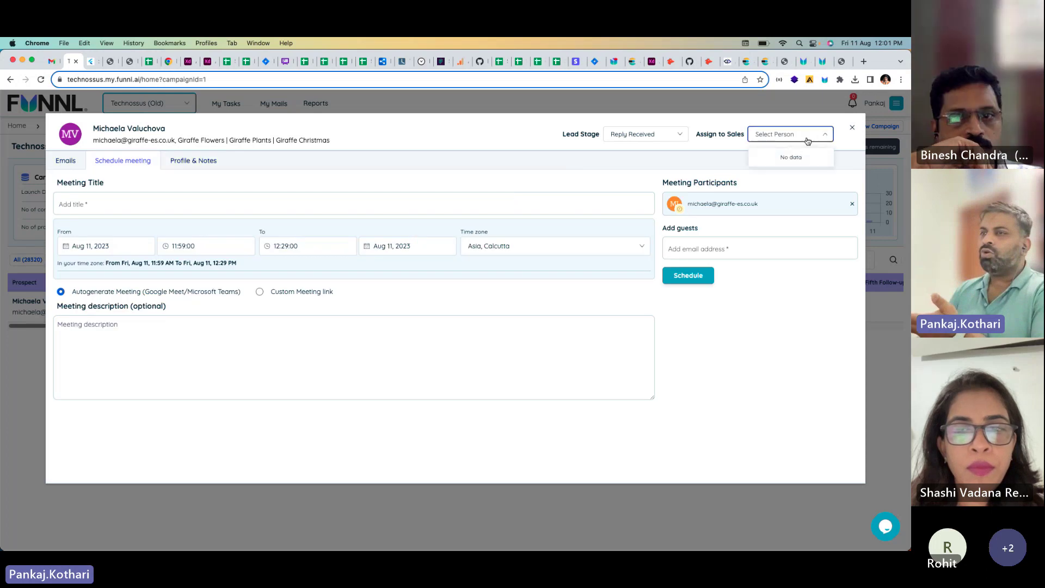
click(679, 182)
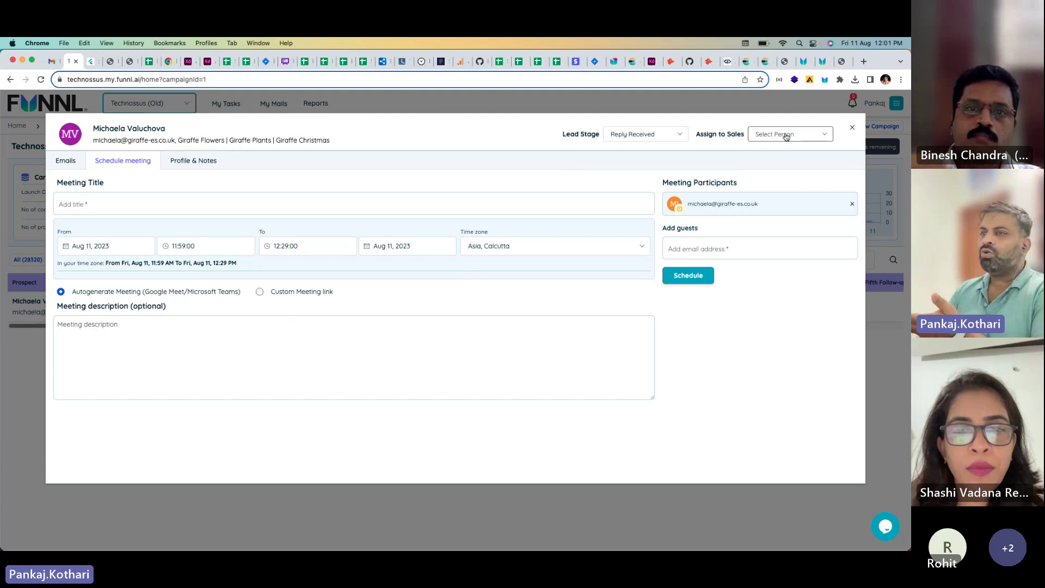
click(792, 134)
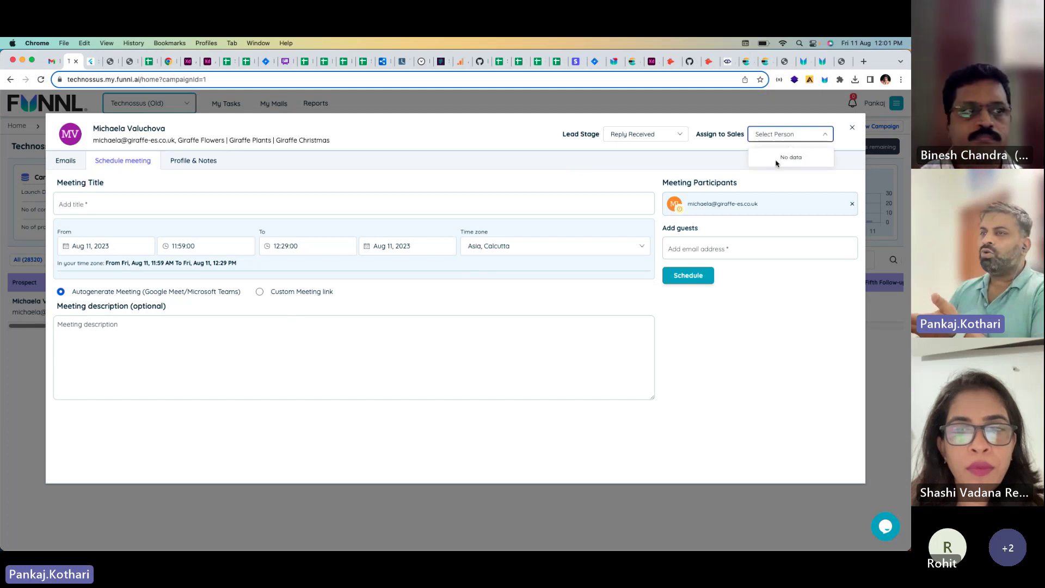
click(501, 178)
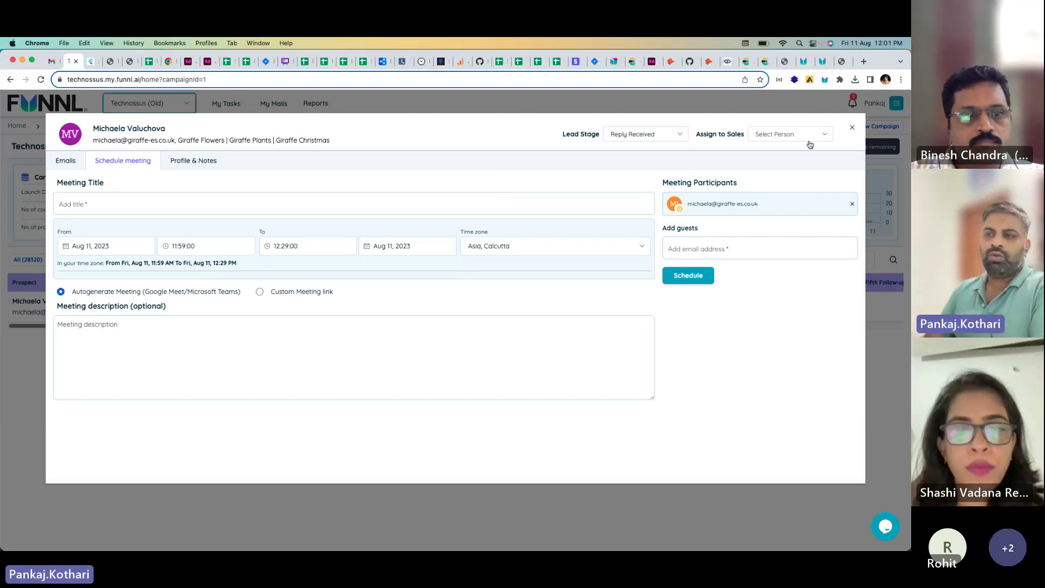
click(853, 128)
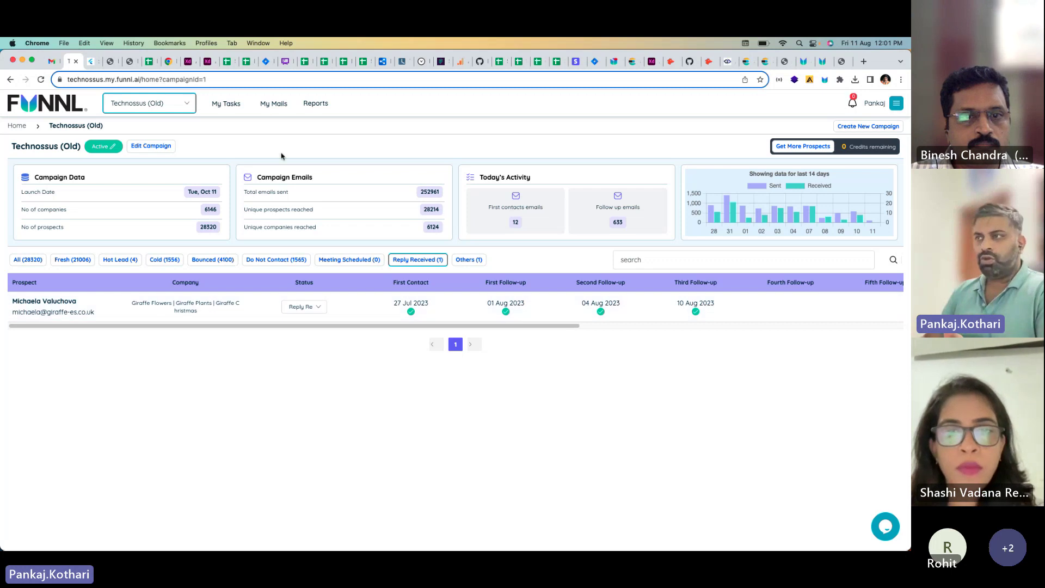
Step: Open My Mails and view the Sent emails folder
click(275, 105)
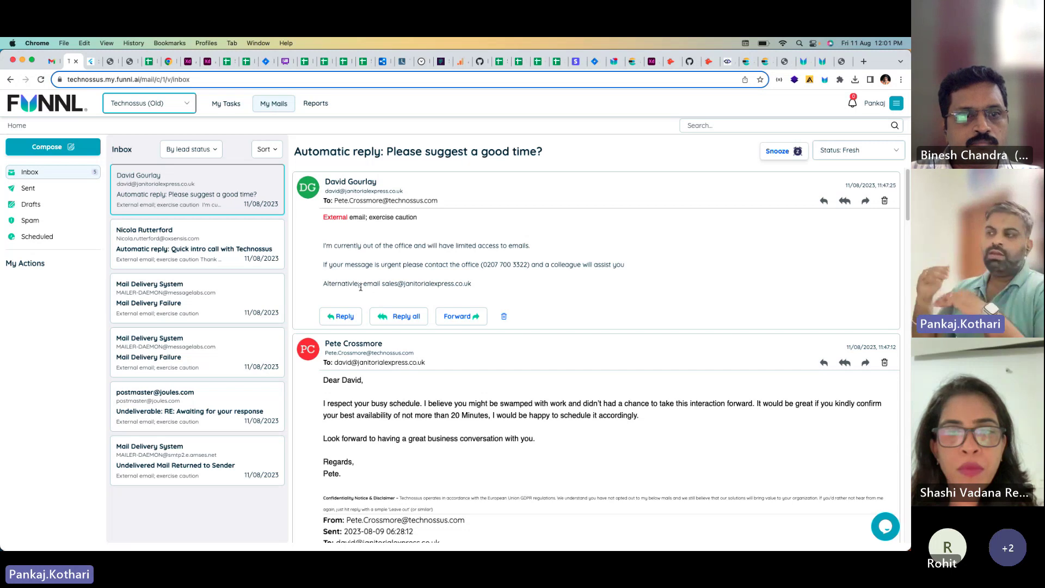
click(57, 185)
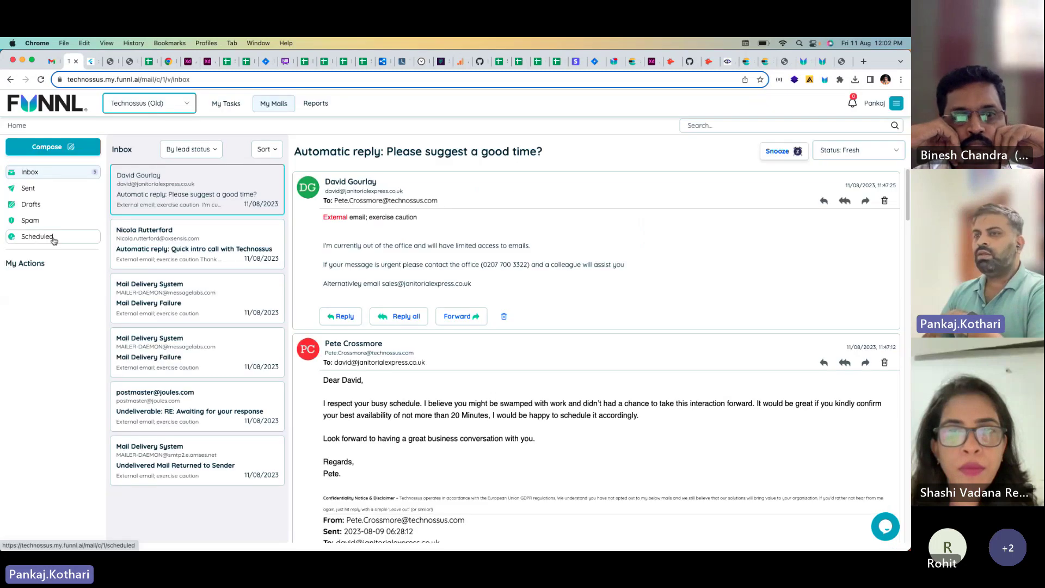
Step: Show the Scheduled mail folder and scroll through the queued follow-up emails
click(53, 238)
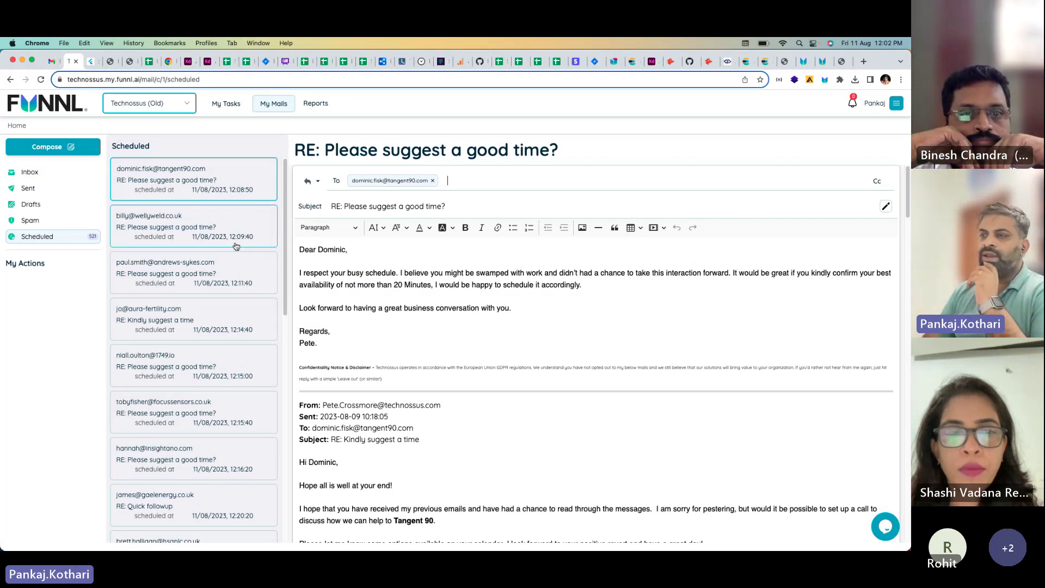
scroll(234, 277, down, 10)
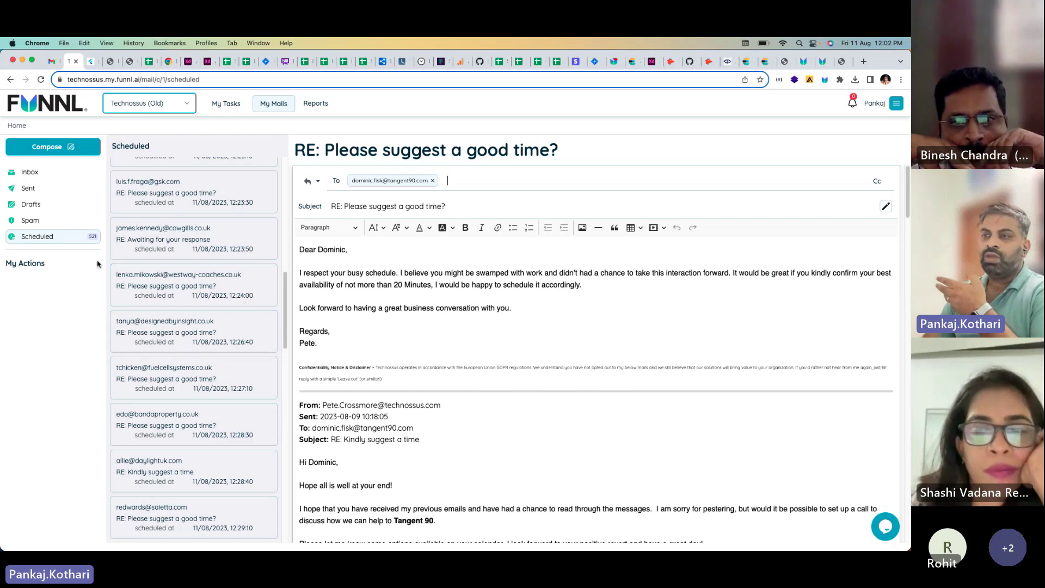
scroll(183, 303, up, 15)
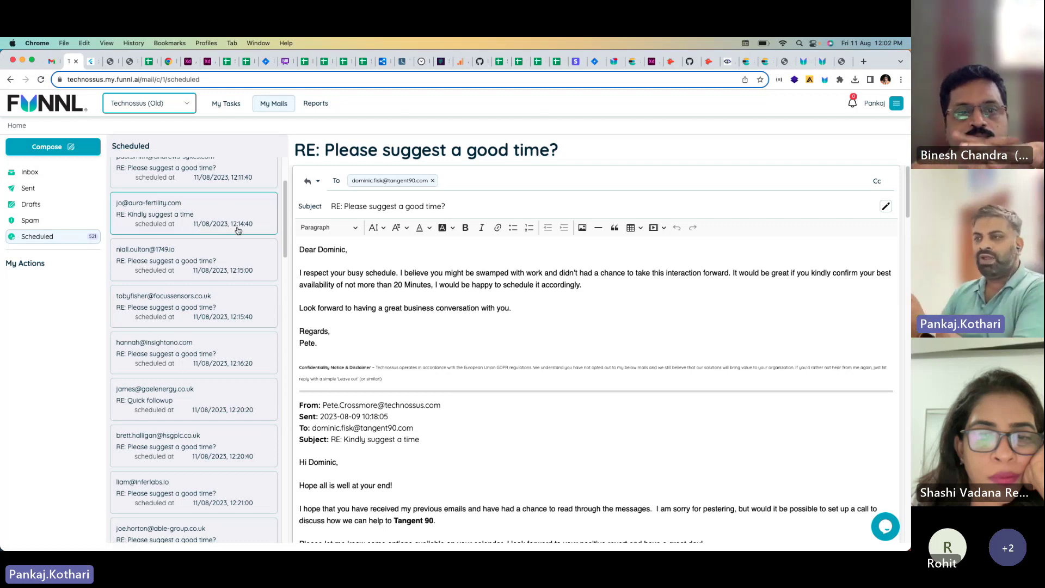
scroll(240, 234, down, 3)
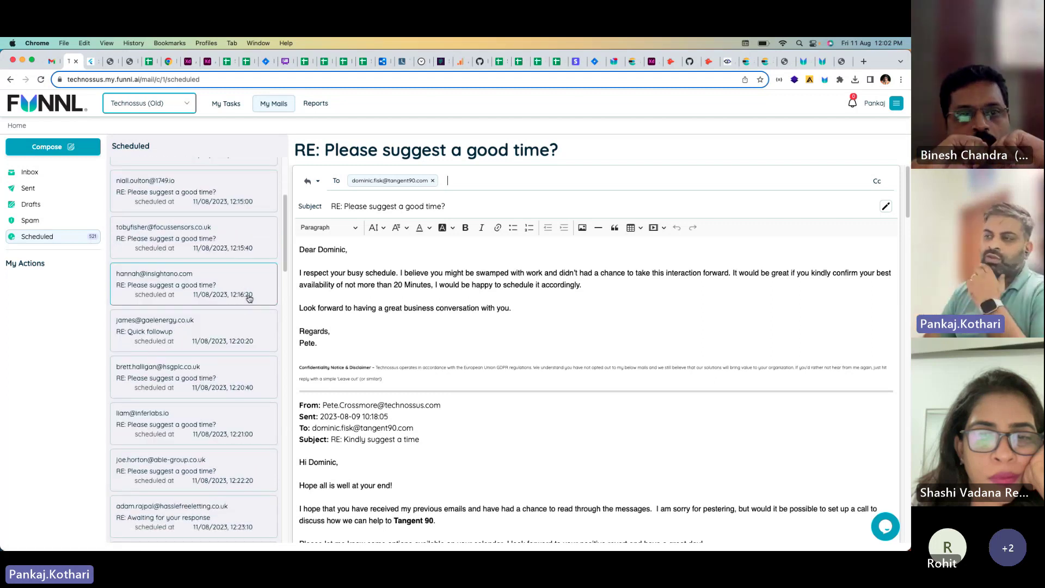
Step: Read the scheduled Insightano reply and 'RE: Quick followup' email, then open the Leads report
click(249, 297)
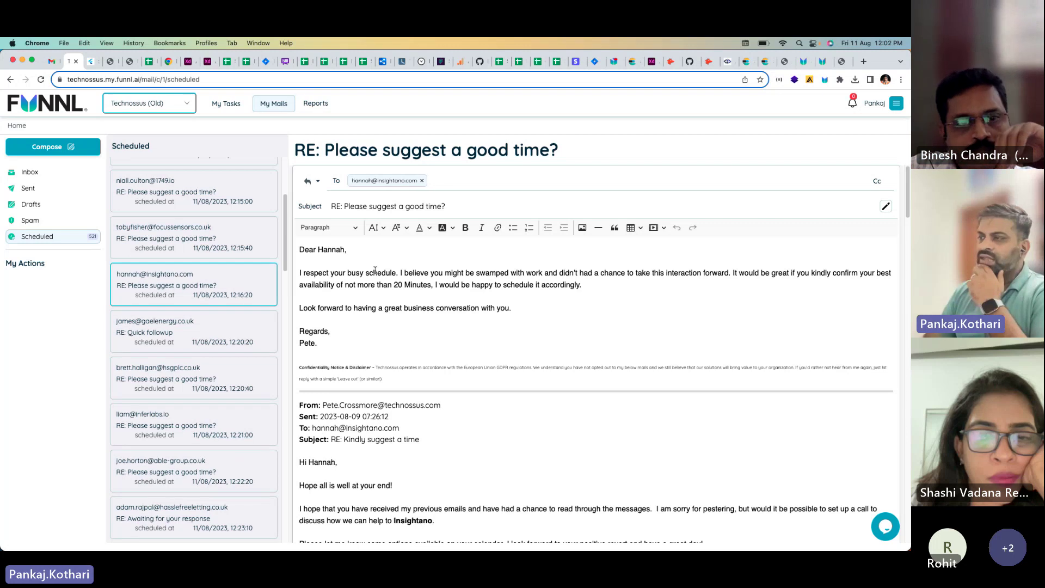
click(206, 343)
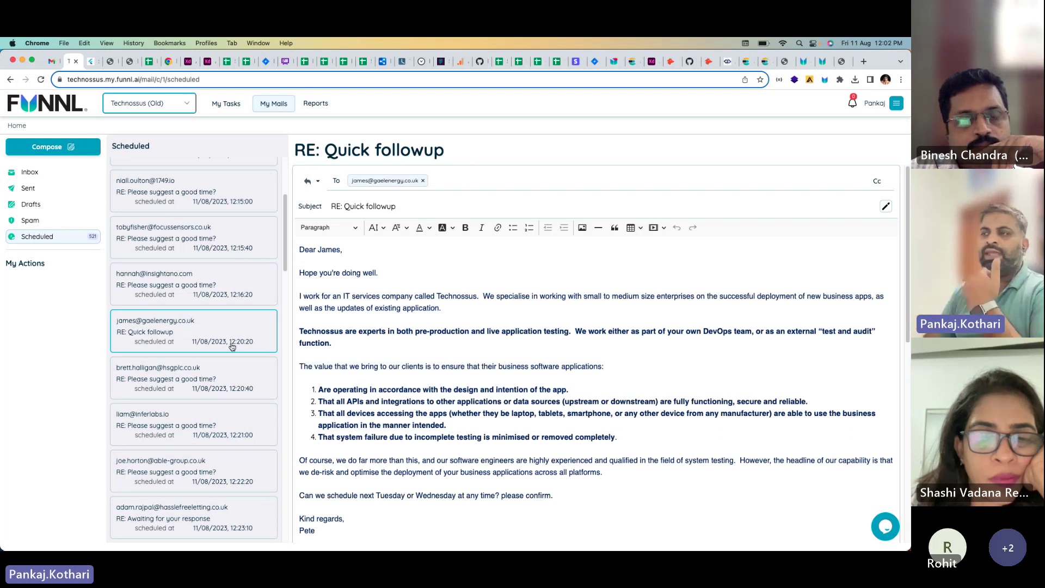
scroll(393, 372, down, 3)
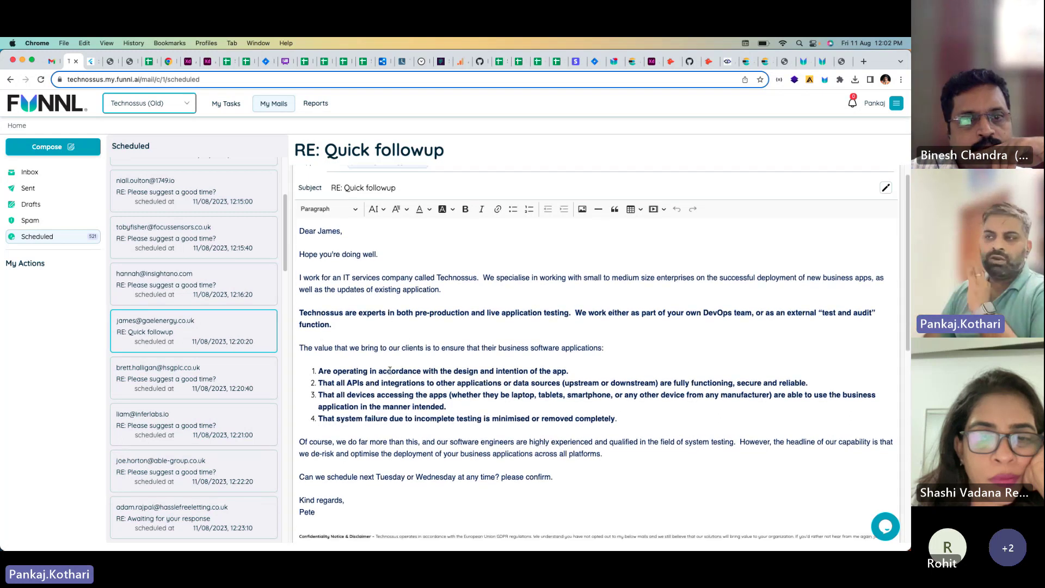
scroll(393, 372, down, 2)
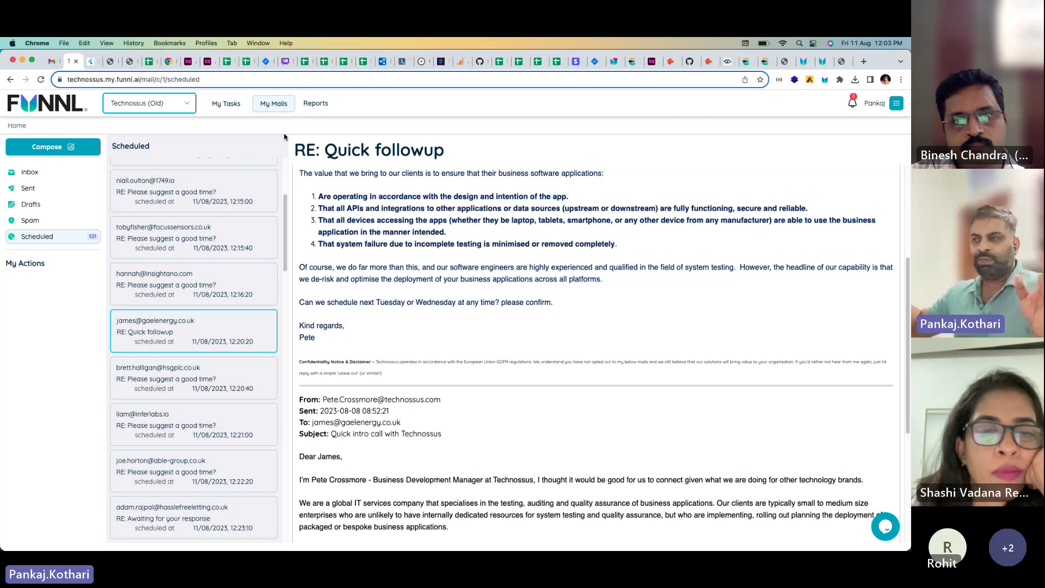
click(326, 110)
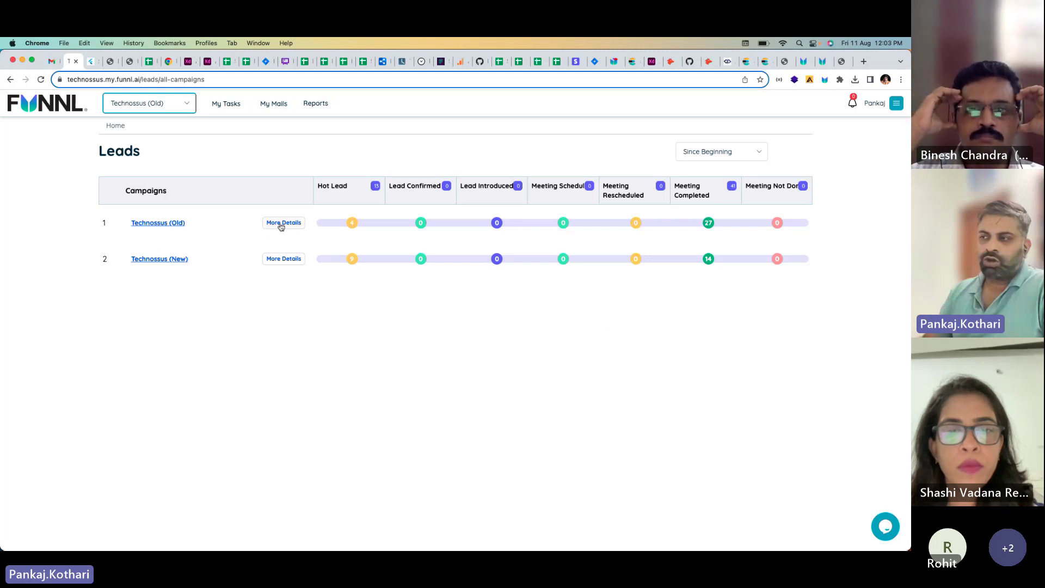
Step: Open More Details for the Technossus (Old) campaign and scroll through its leads
click(281, 224)
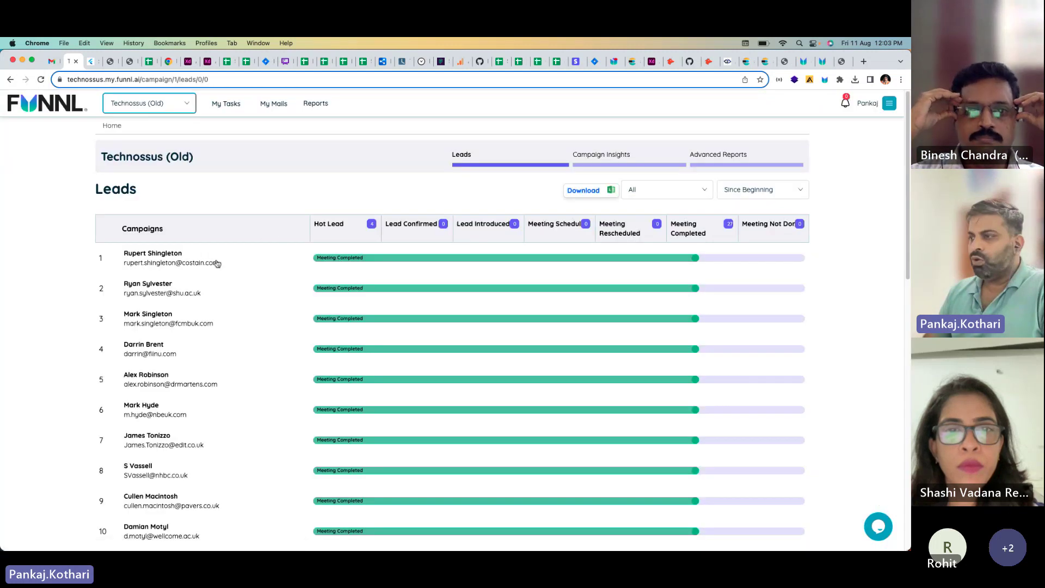
scroll(229, 259, down, 3)
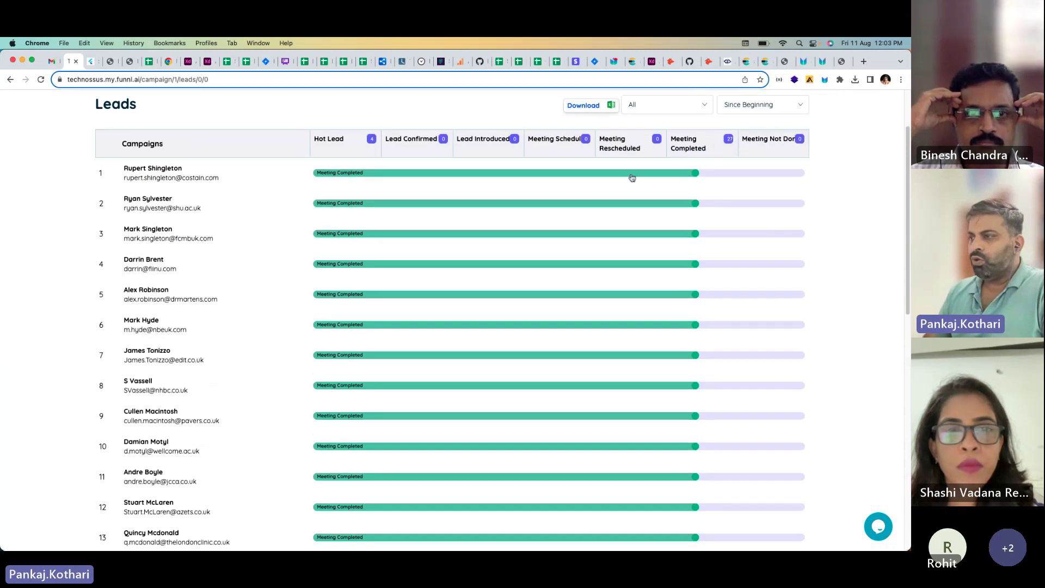
scroll(681, 179, down, 10)
scroll(672, 250, down, 10)
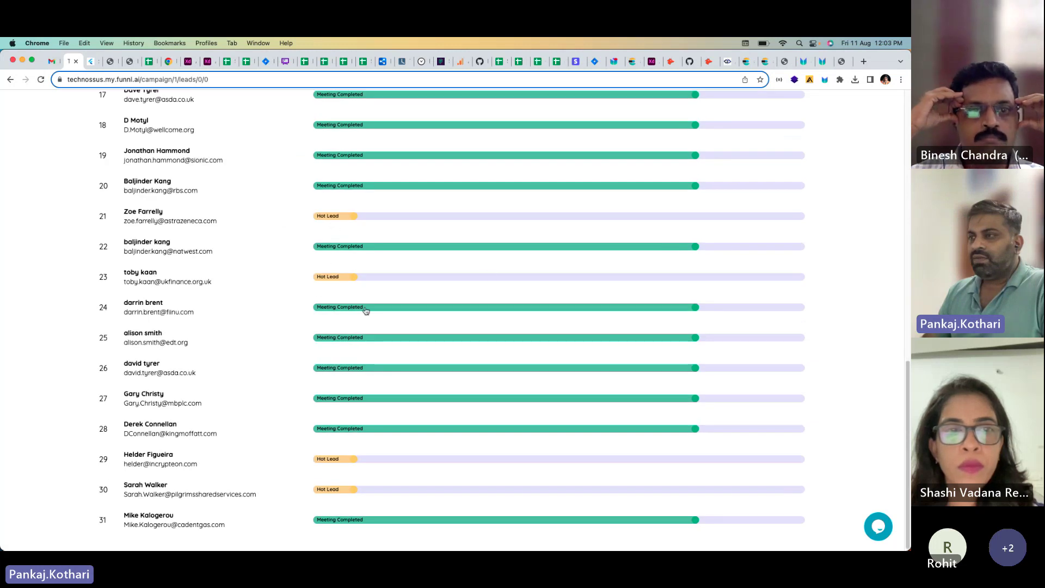
scroll(366, 302, up, 20)
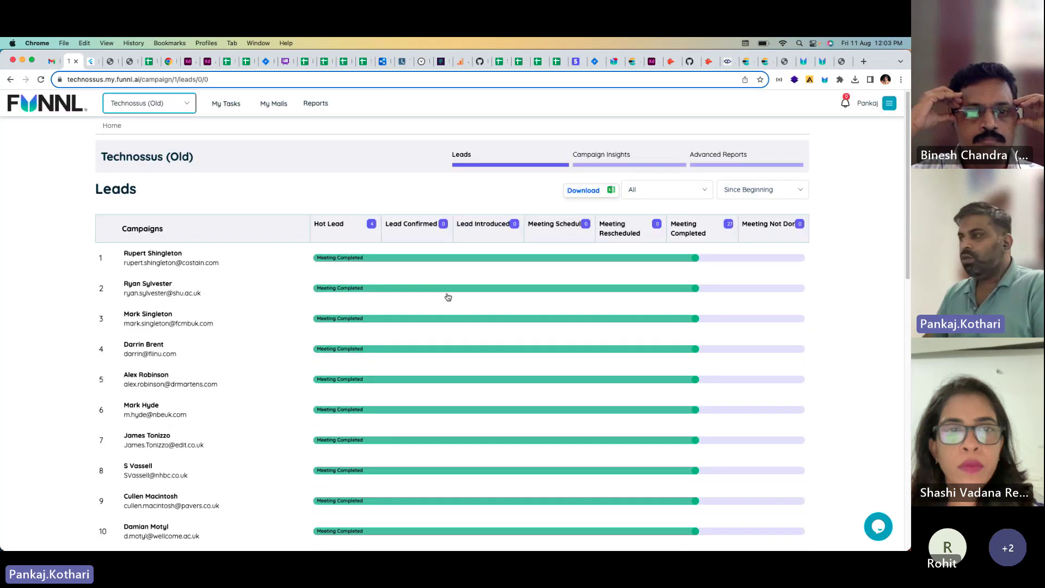
Step: Filter the leads to Hot Lead, then back to All statuses
click(656, 190)
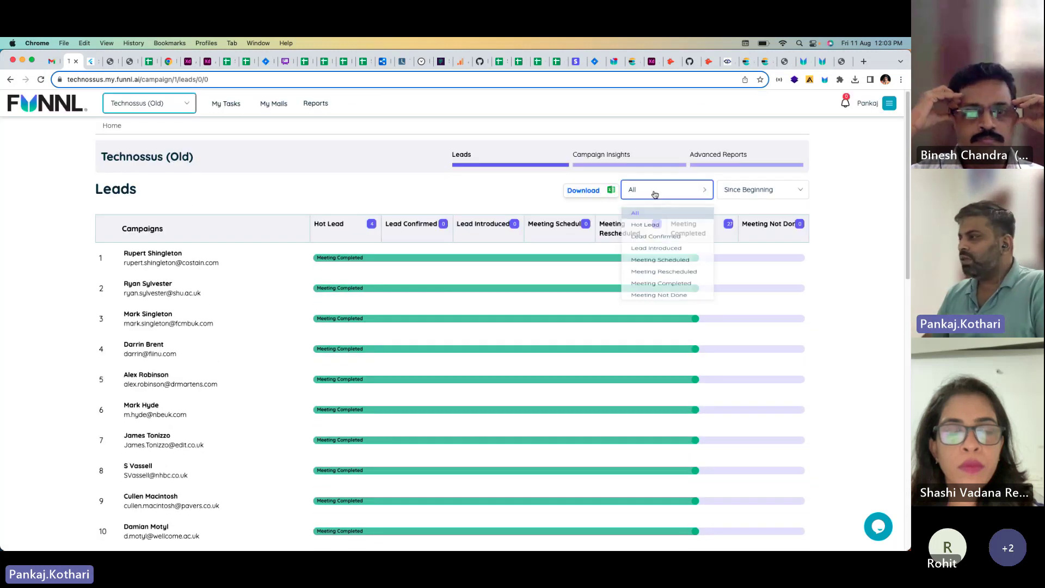
click(645, 233)
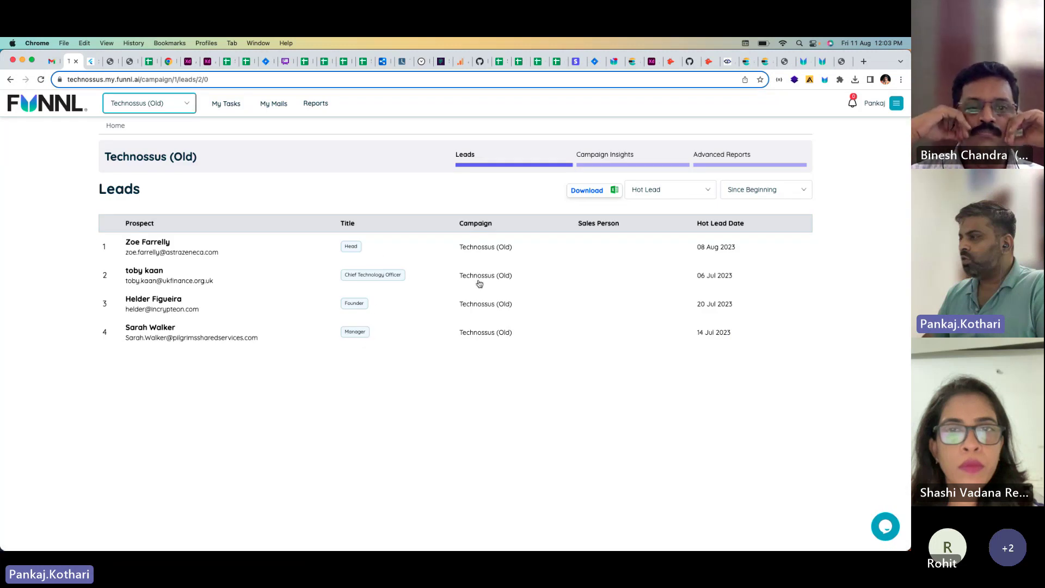
click(656, 191)
click(656, 215)
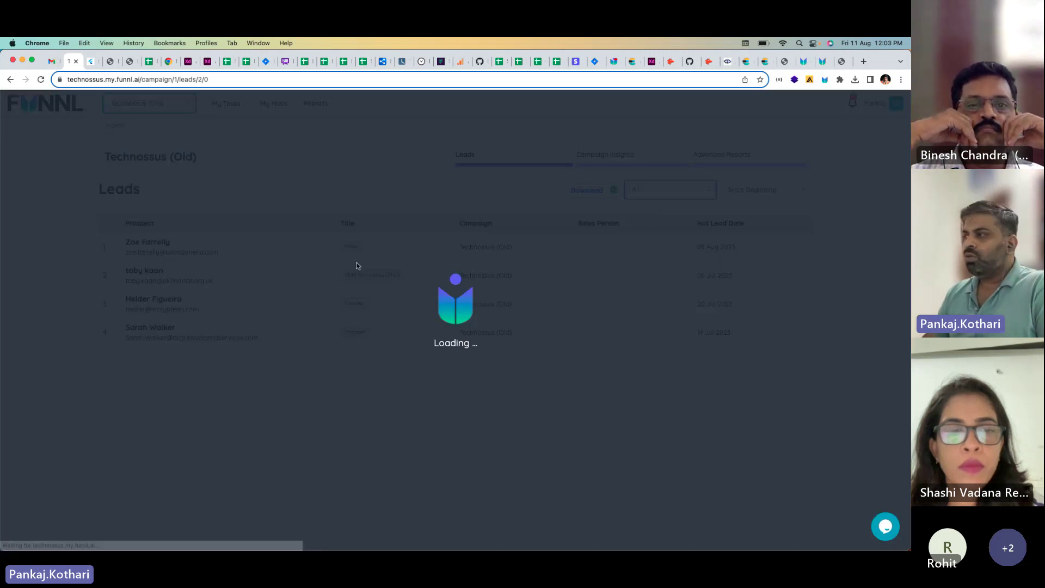
Step: Limit the leads to Since Last Week, then Since Last Month, and open Campaign Insights
click(751, 189)
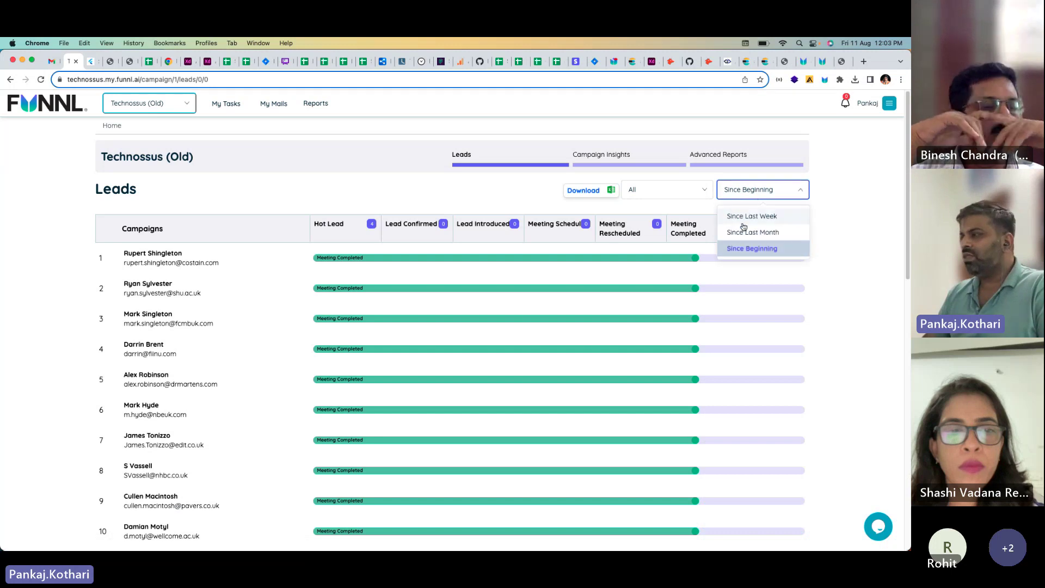
click(750, 215)
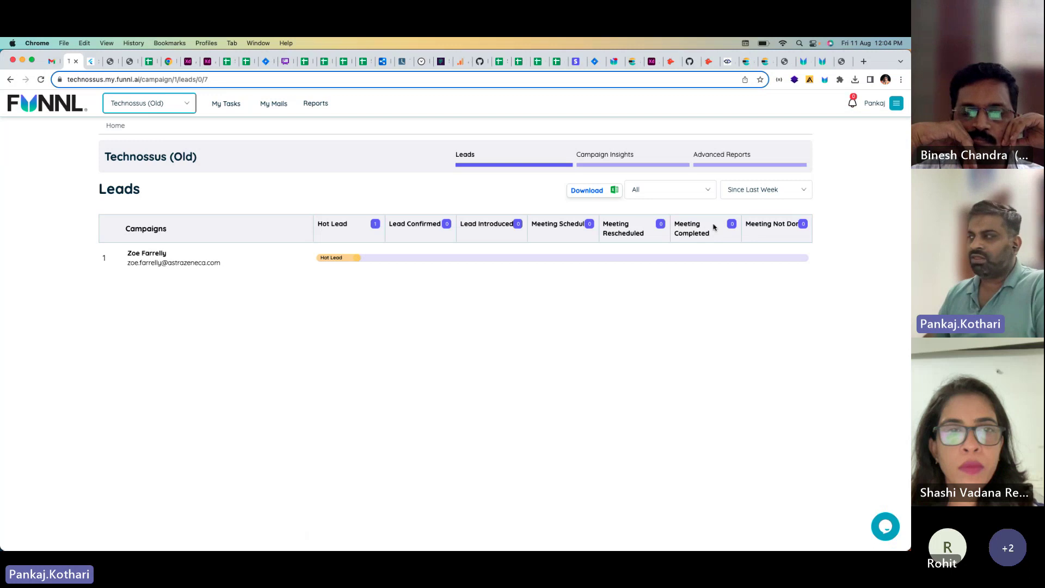
click(765, 190)
click(767, 232)
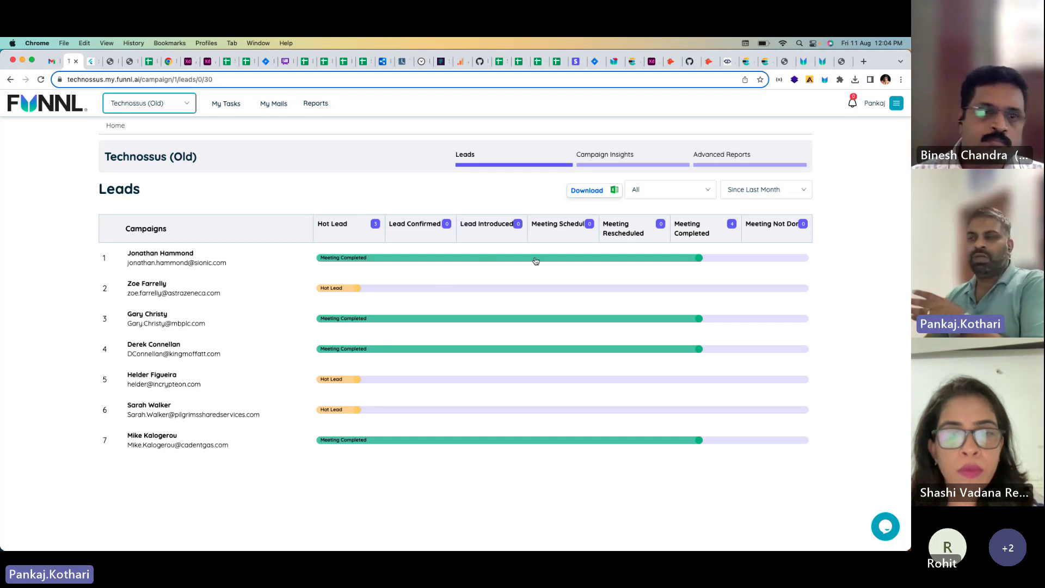
click(631, 159)
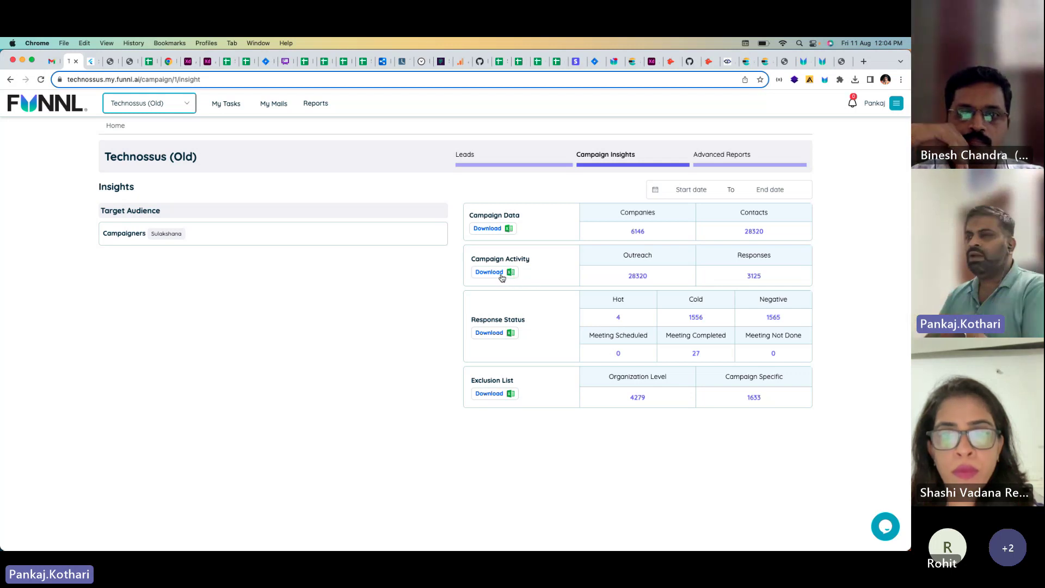
Step: In Advanced Reports, preview a Companies report with Name and Website columns (5243 rows)
click(708, 159)
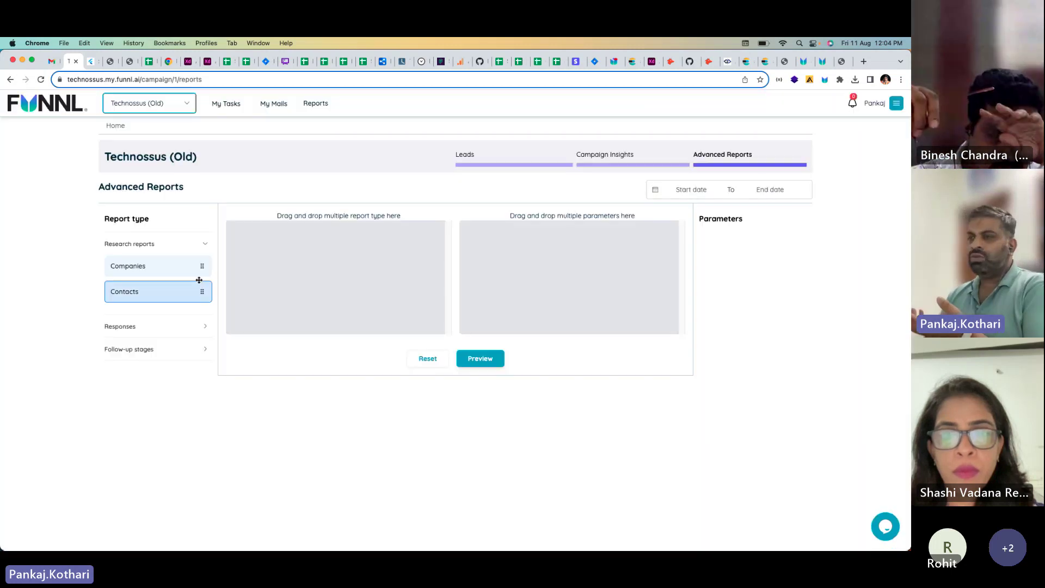
drag(201, 265, 348, 268)
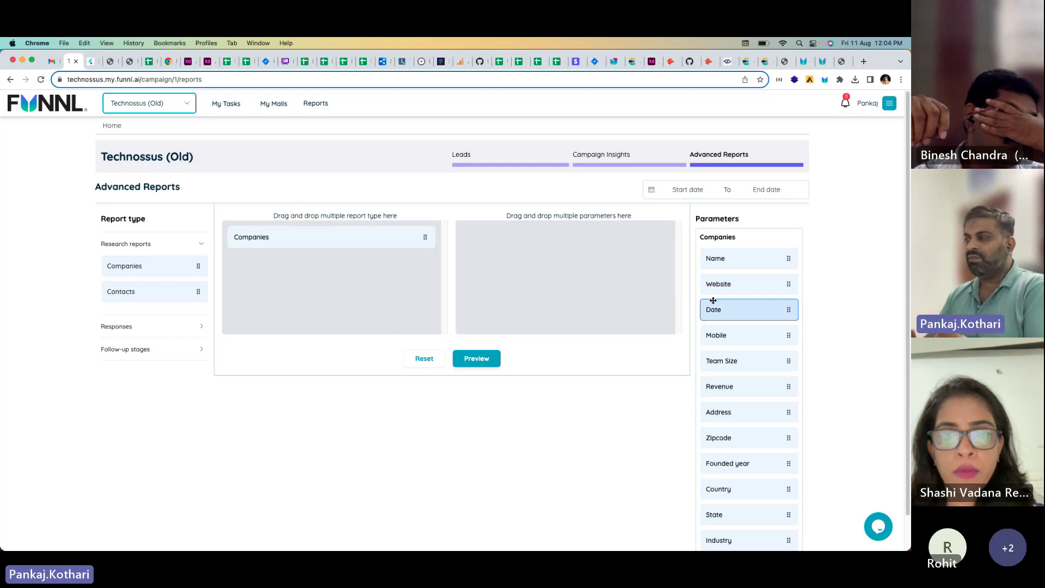
drag(723, 260, 639, 282)
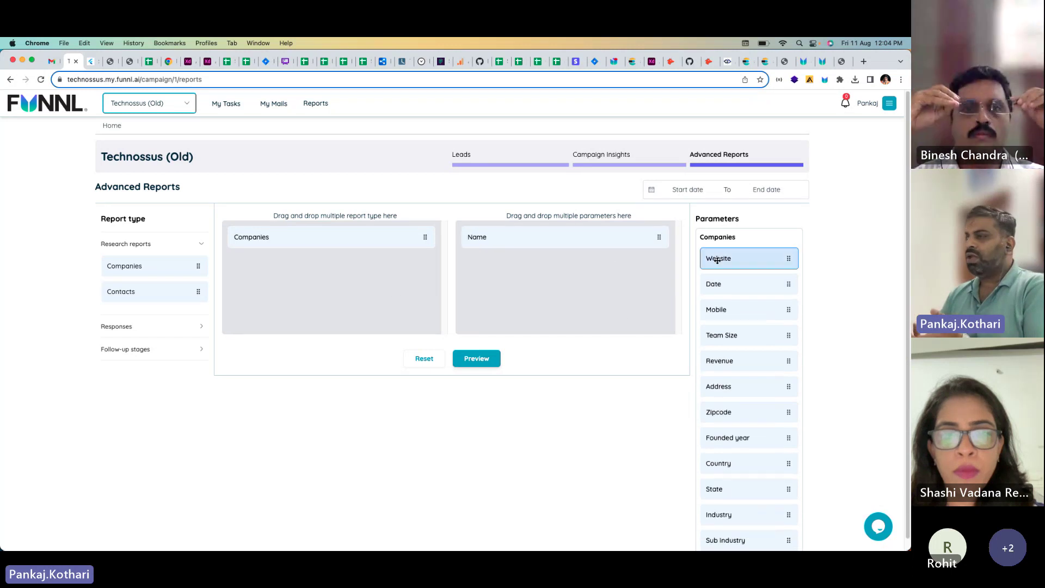
drag(712, 259, 531, 278)
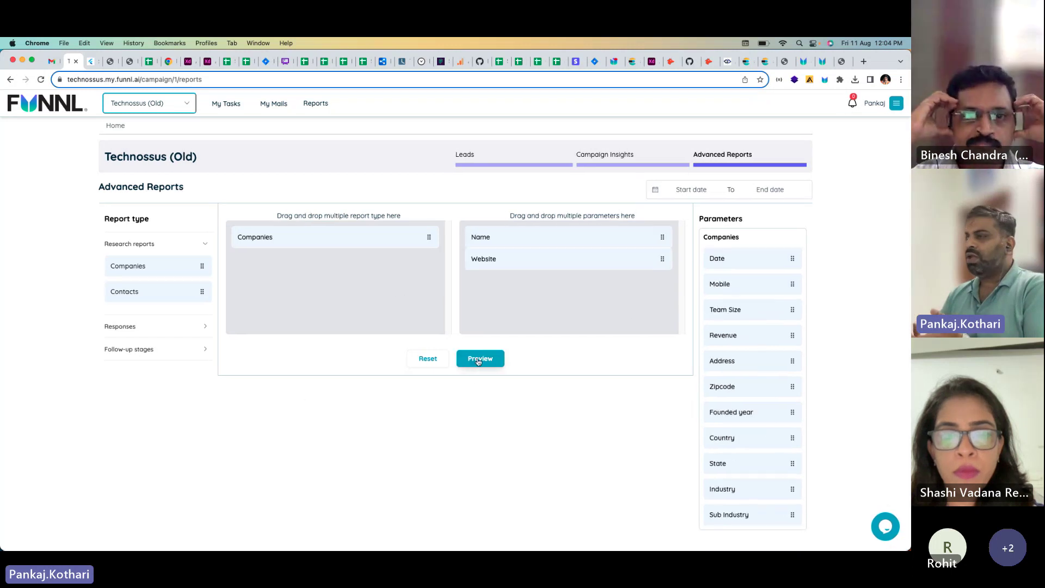
click(479, 359)
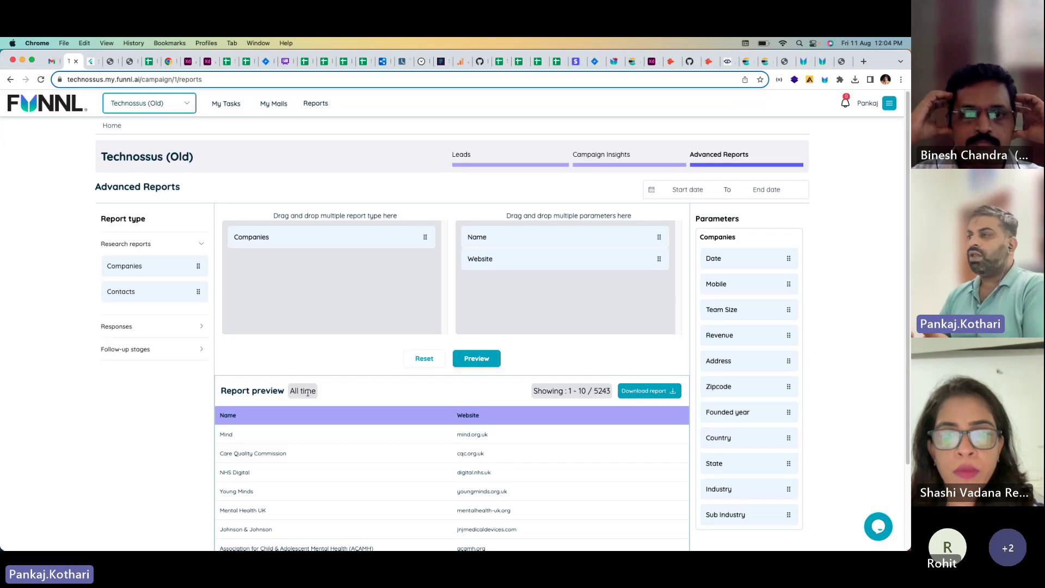
scroll(308, 392, down, 3)
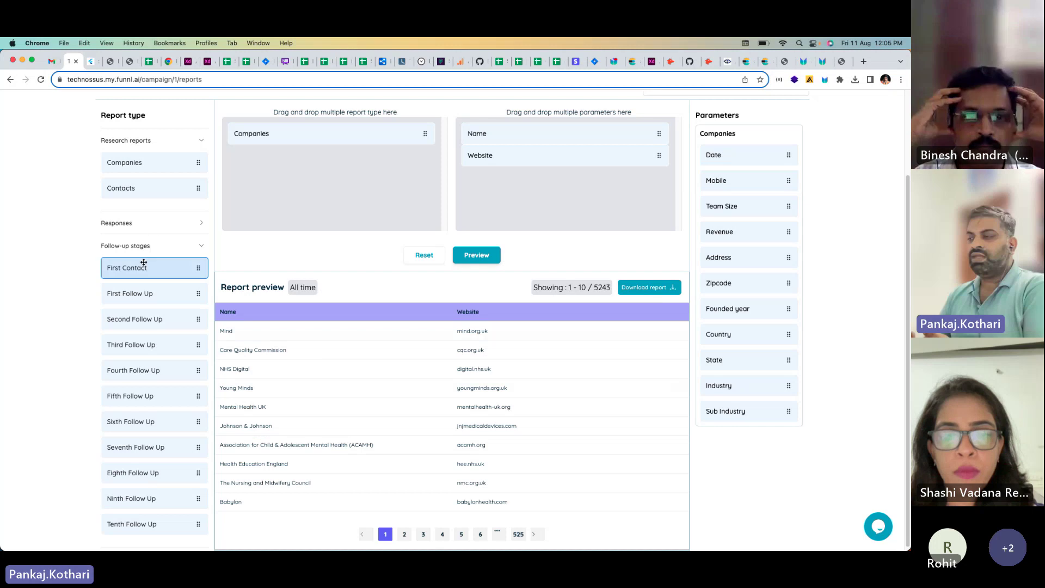
Step: Reset the report and preview a Contacts report with First Name, Email and LinkedIn columns
click(425, 255)
drag(128, 188, 356, 218)
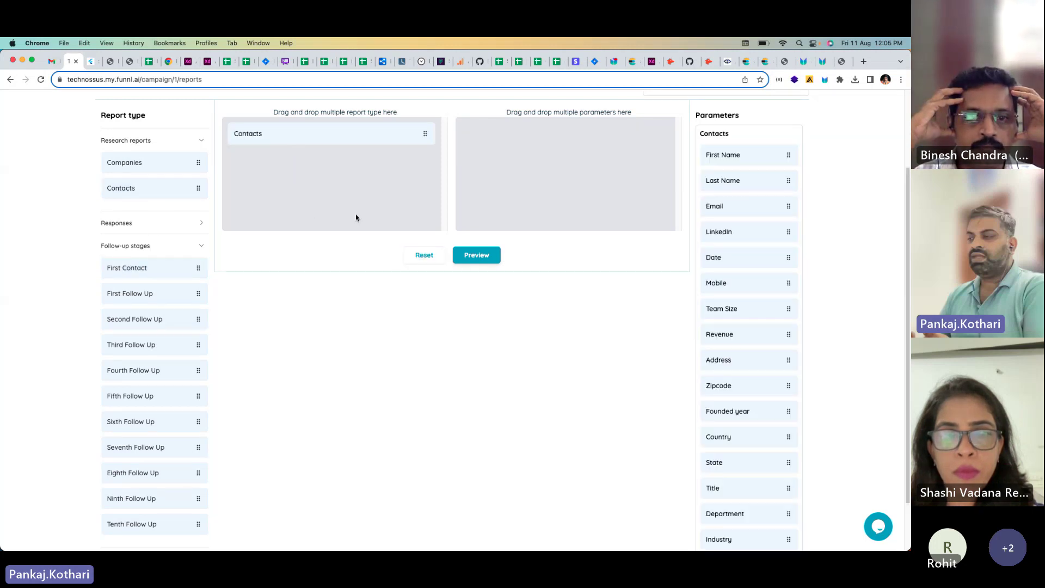
drag(762, 155, 642, 163)
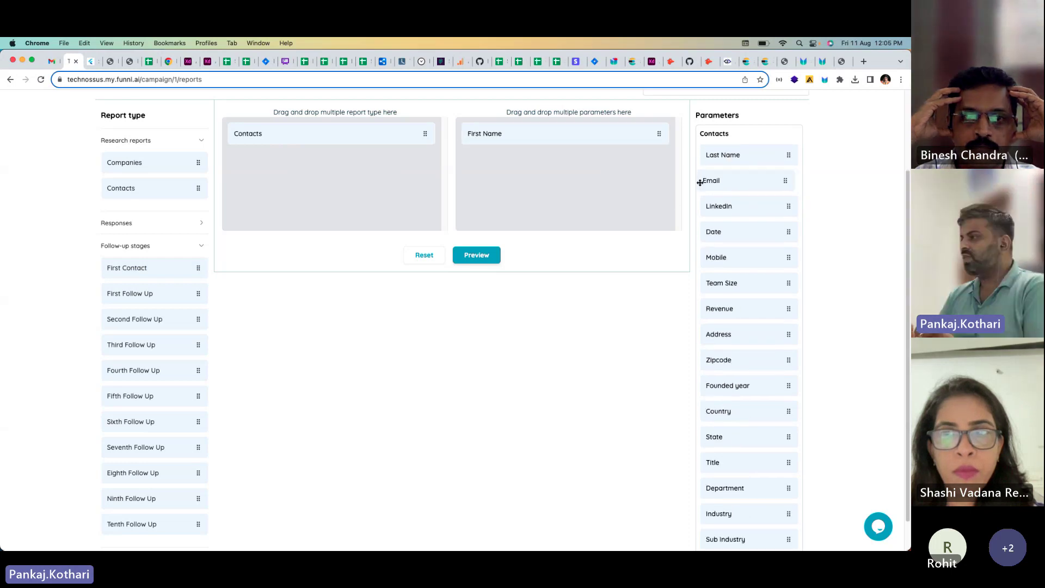
drag(700, 183, 577, 185)
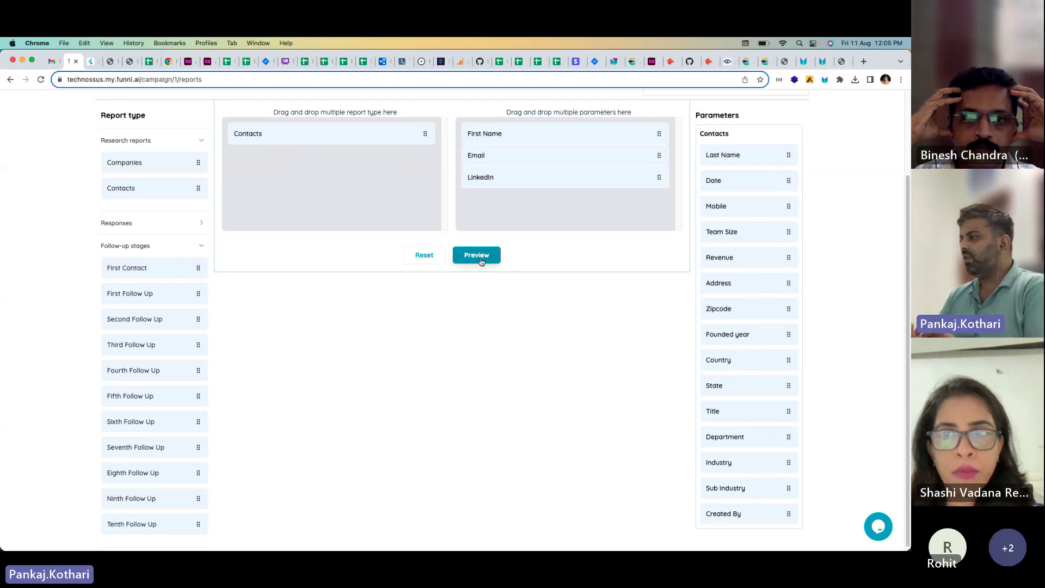
click(481, 260)
scroll(511, 302, up, 3)
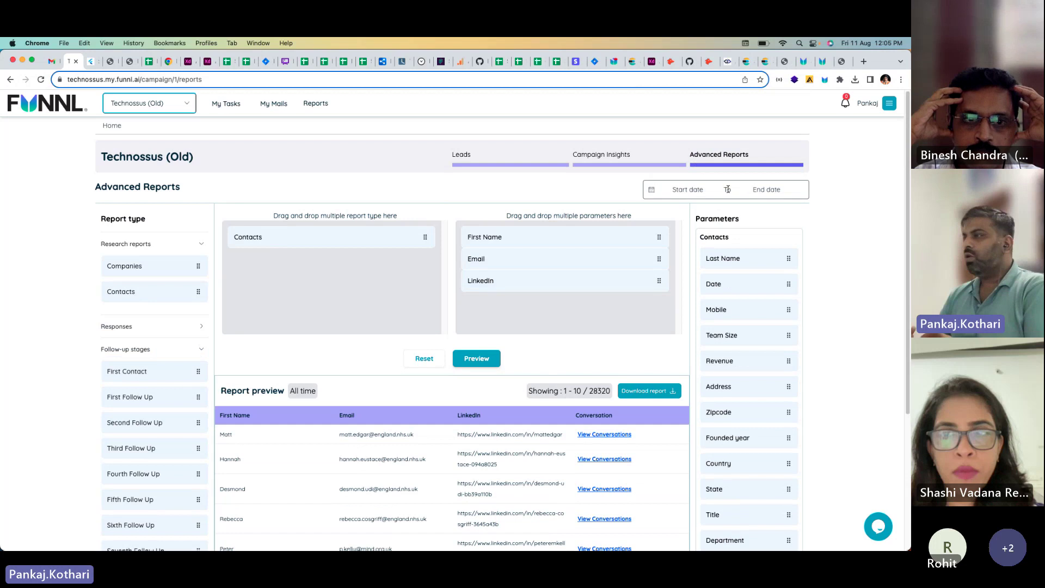
Step: Restrict the report to 7–11 August 2023, refresh the preview, and dismiss the call notification
click(687, 189)
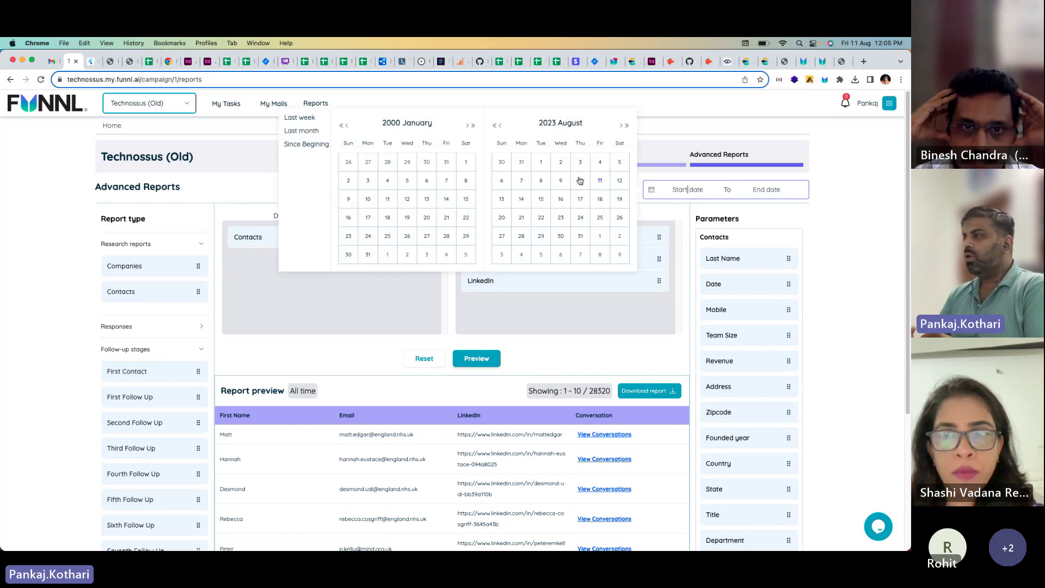
click(522, 181)
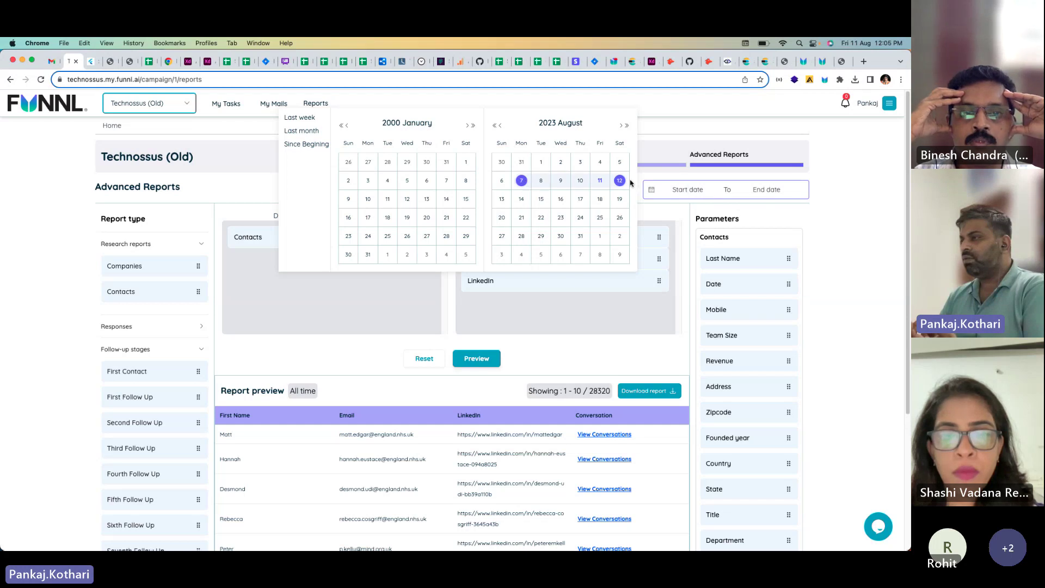
click(630, 180)
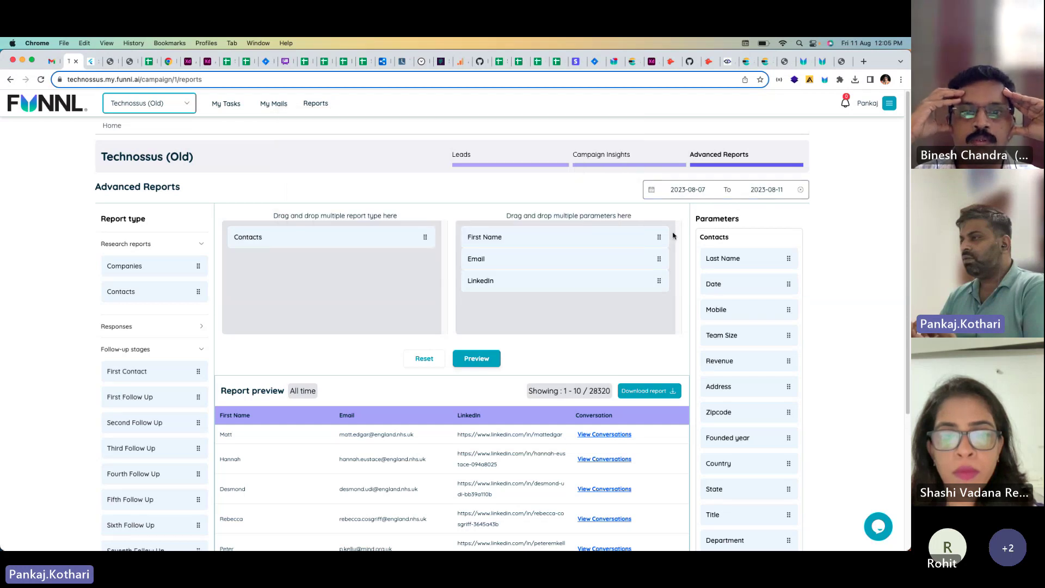
click(469, 360)
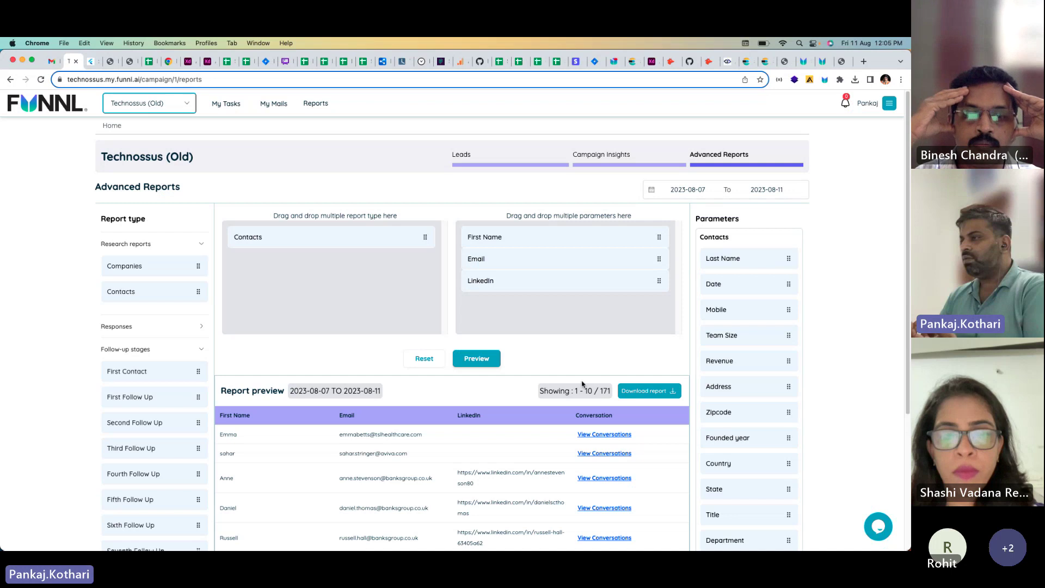
drag(589, 391, 573, 391)
scroll(611, 334, down, 5)
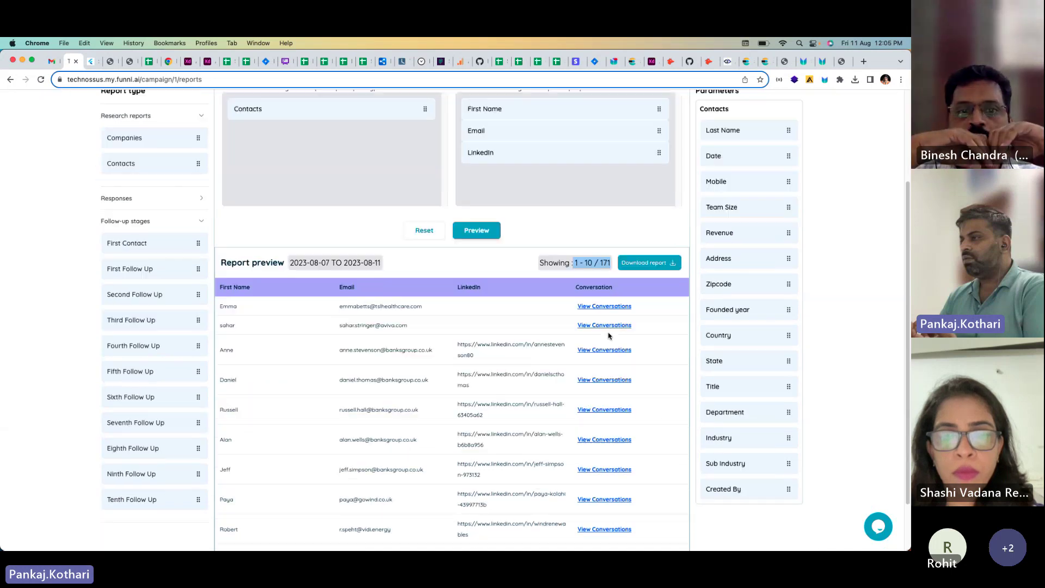
scroll(381, 354, down, 2)
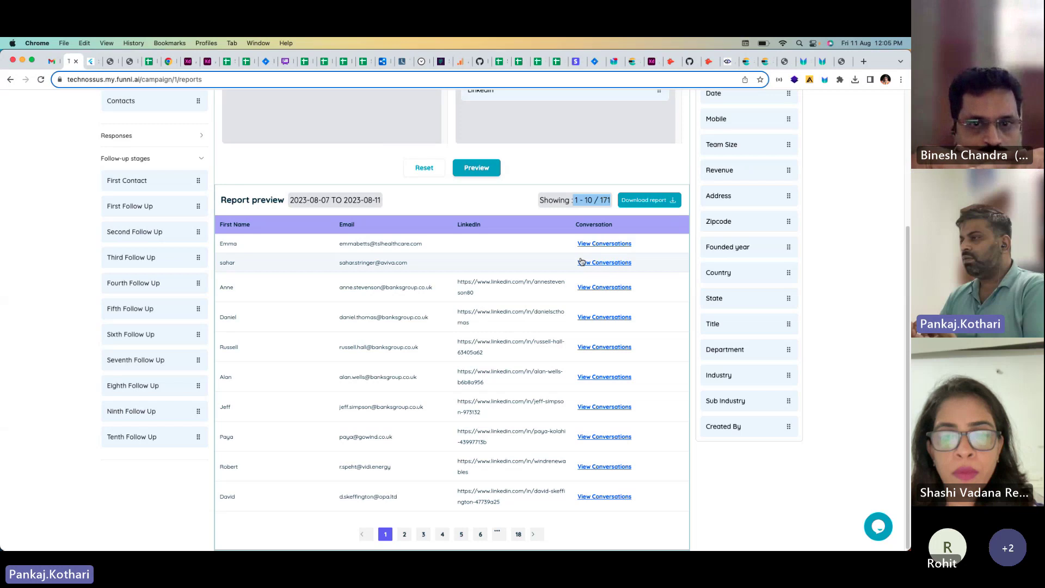
scroll(381, 281, up, 5)
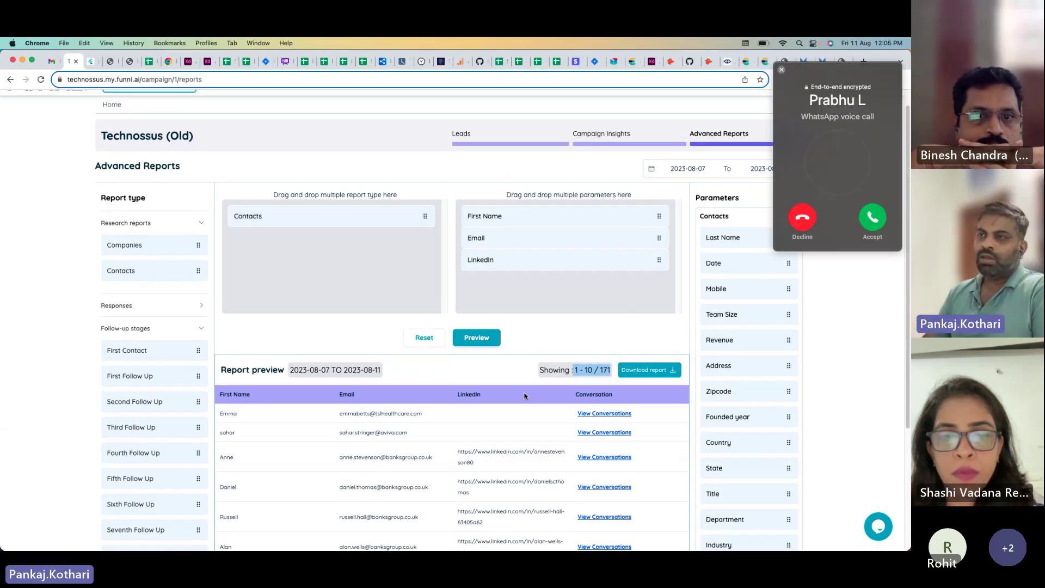
click(804, 227)
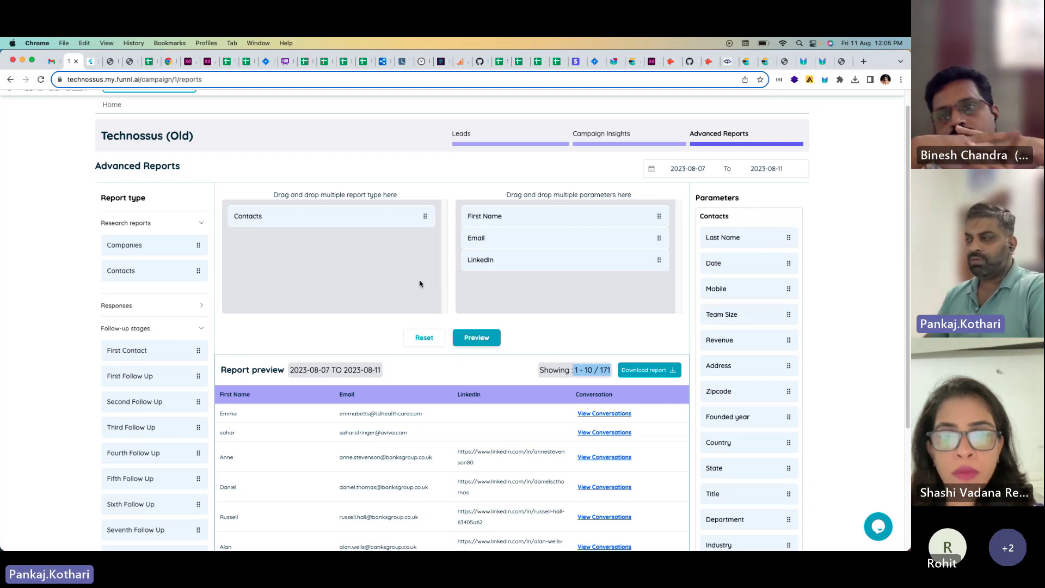
scroll(367, 293, up, 1)
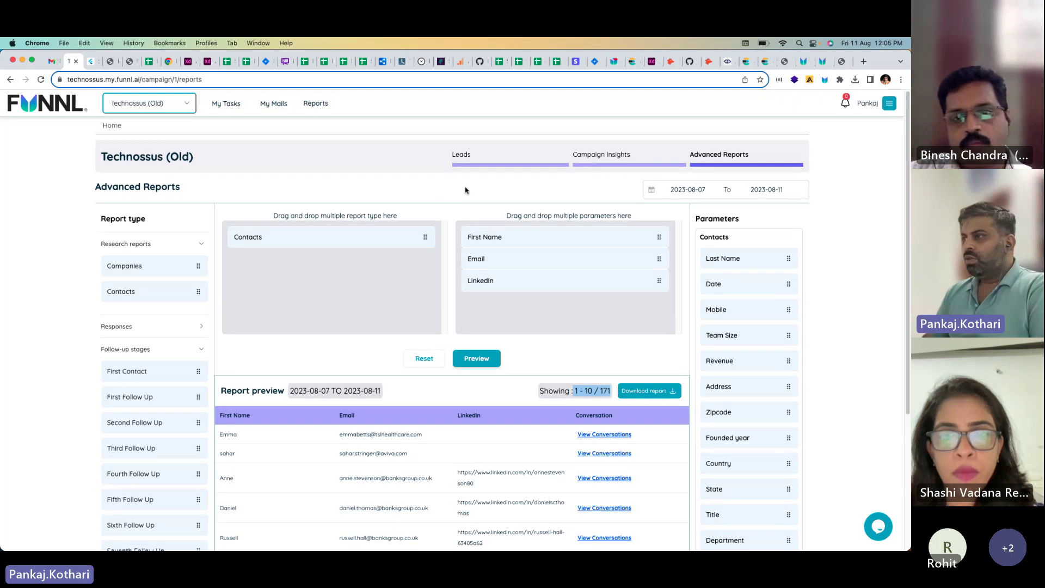
Step: Return to the Home dashboard and open the Technossus (Old) campaign's prospect list
click(112, 126)
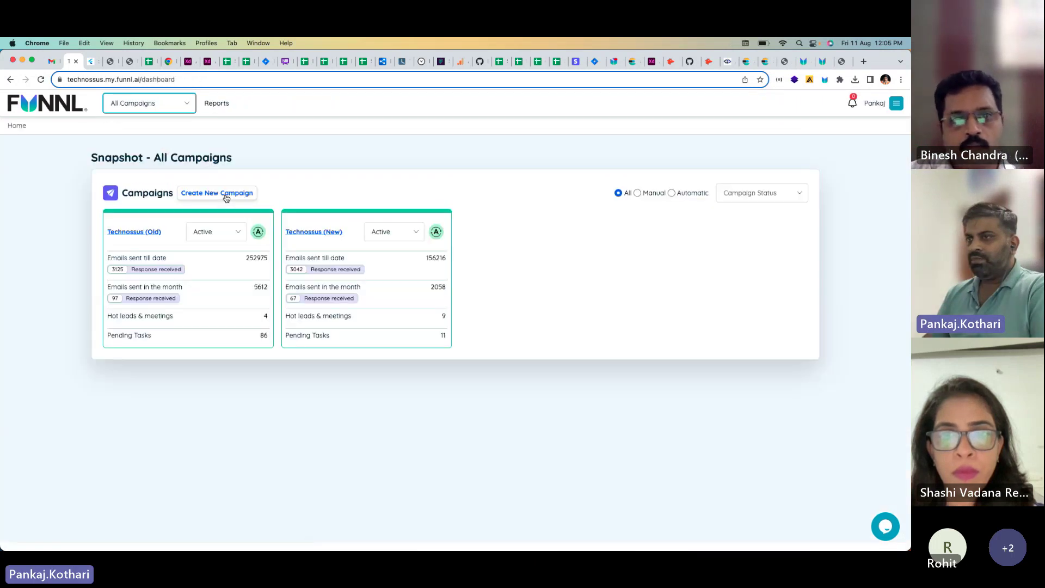
click(149, 231)
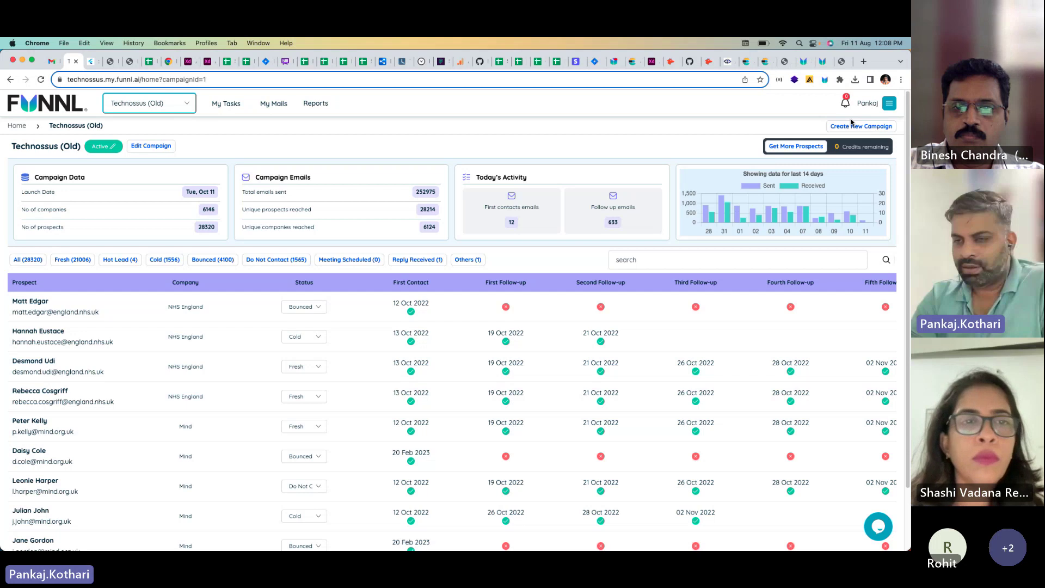
Step: Go to Manage Account > My Team to list the five members with their roles
click(891, 104)
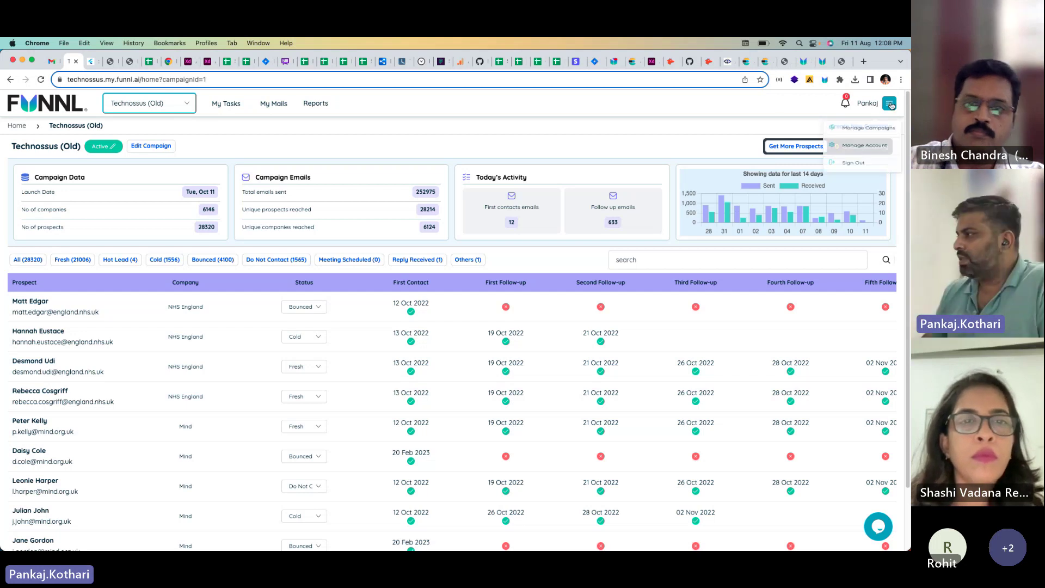
click(860, 153)
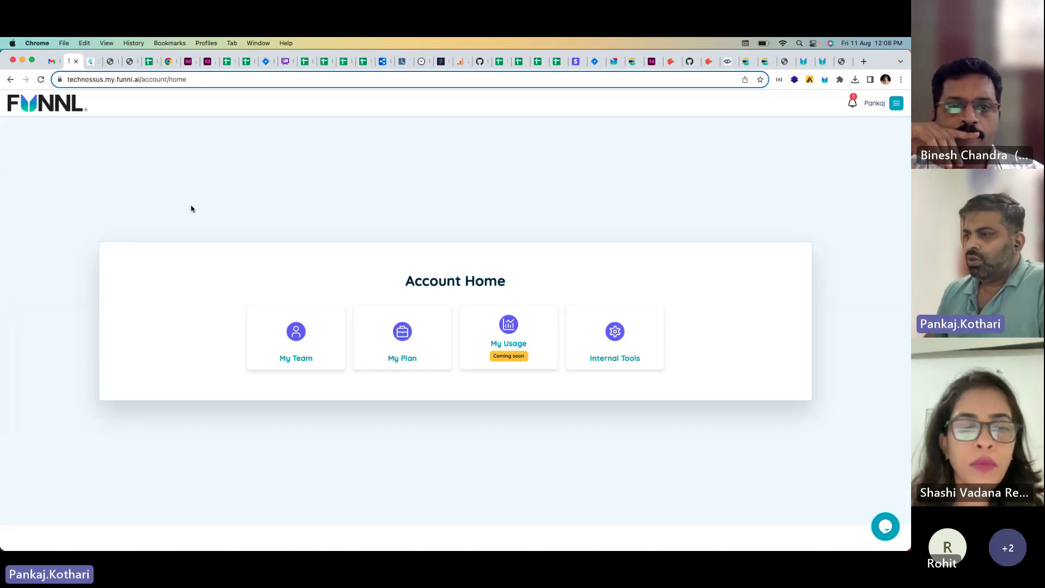
click(280, 349)
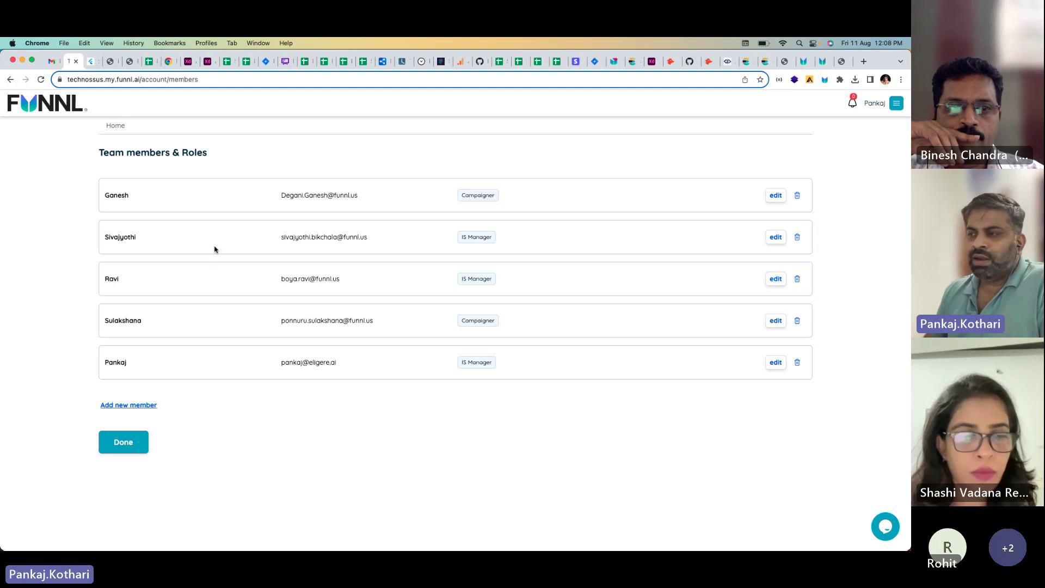
drag(298, 195, 331, 359)
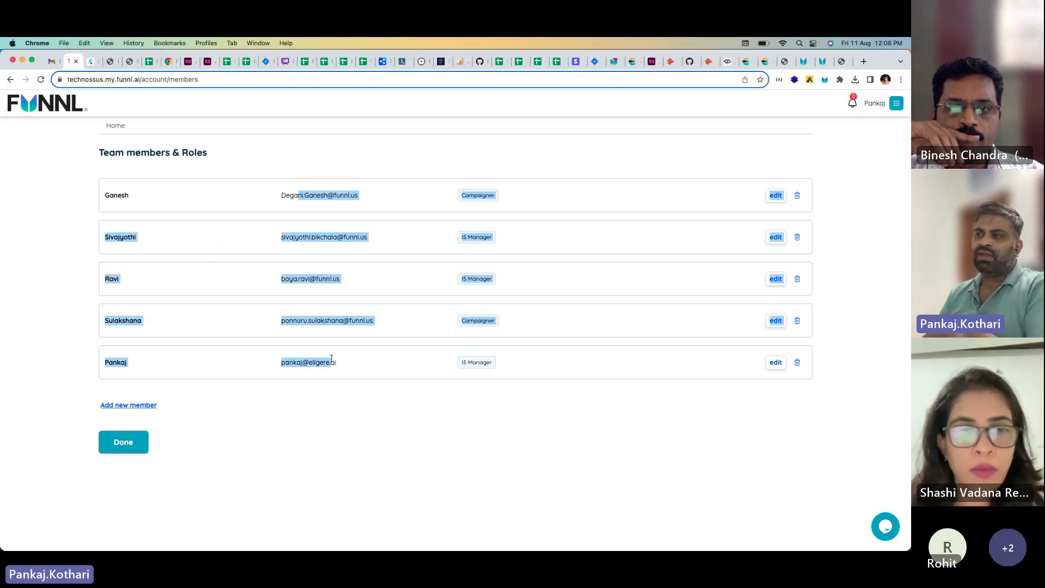
click(338, 381)
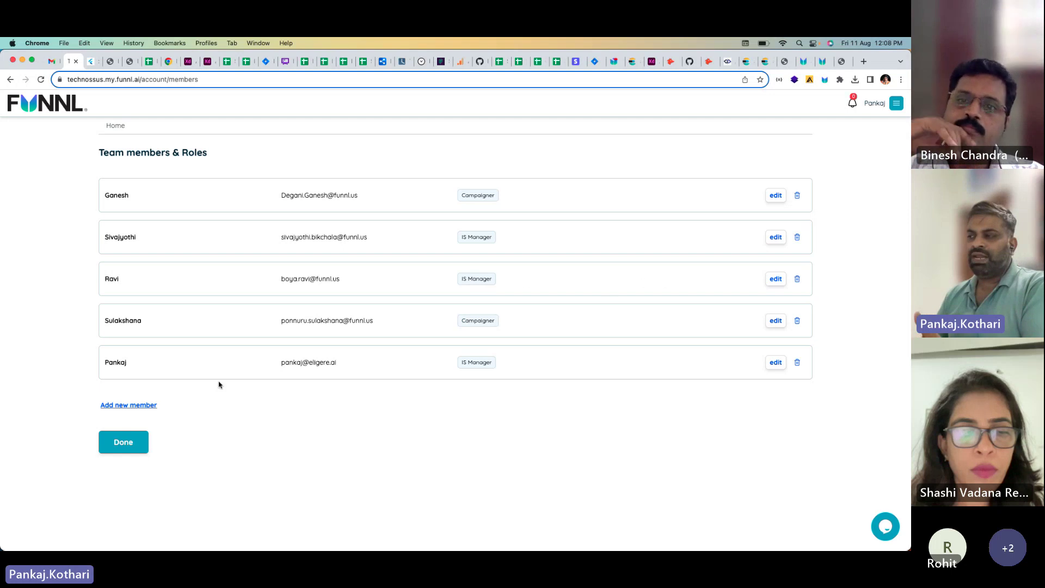
Step: Open Manage Account > My Plan to reach the Buy Licenses page
click(897, 107)
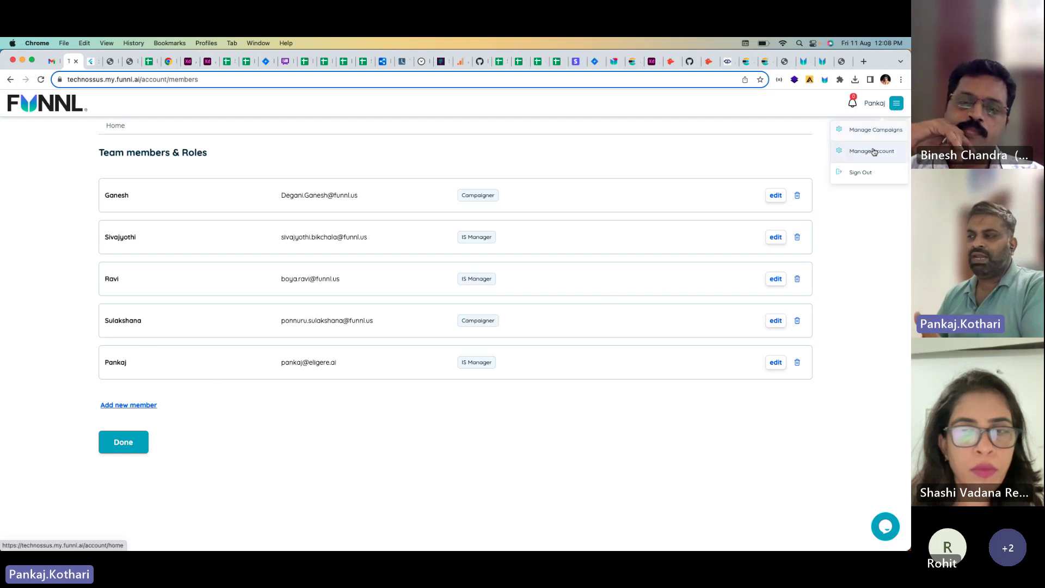
click(873, 148)
click(423, 354)
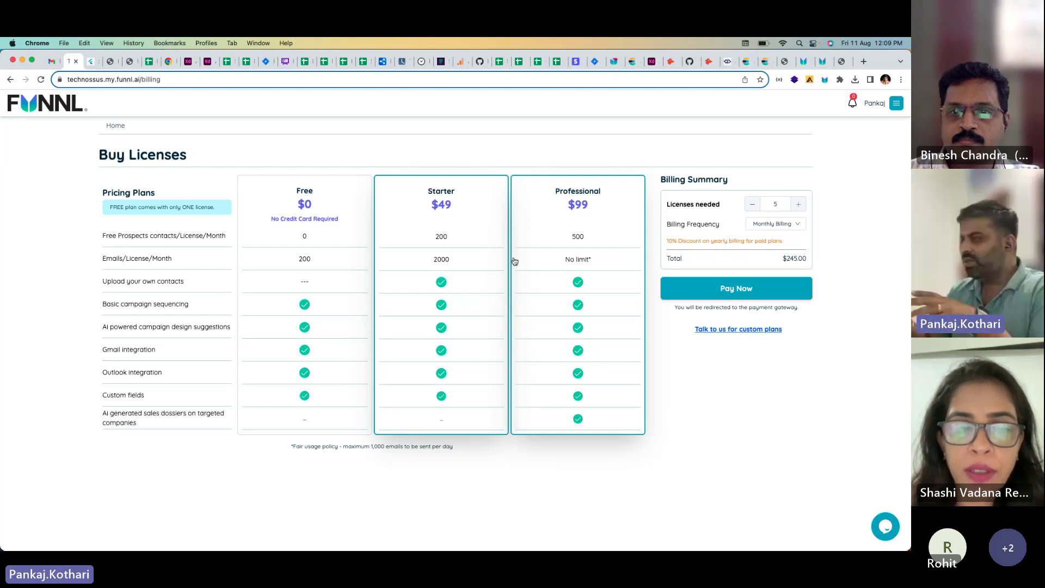
Step: Set Billing Frequency to Yearly Billing, giving a $294 discount and $2,646 total
click(772, 226)
click(767, 263)
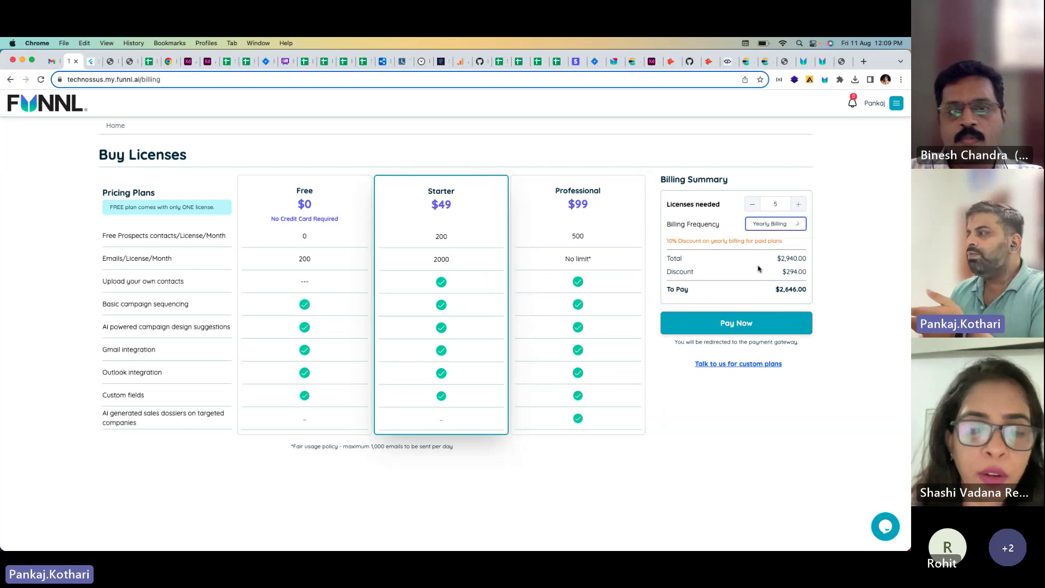
drag(667, 241, 684, 242)
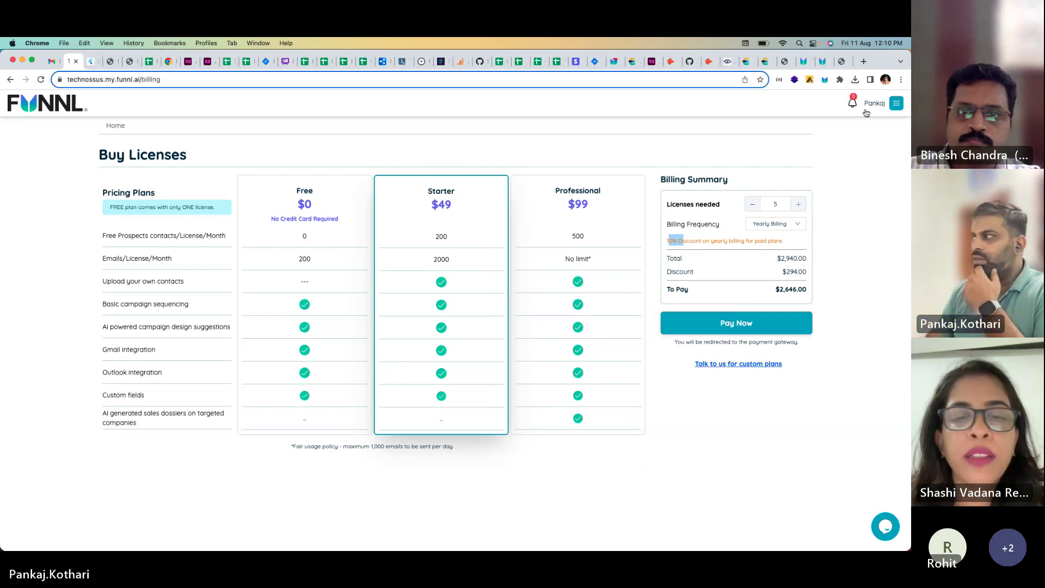
click(896, 105)
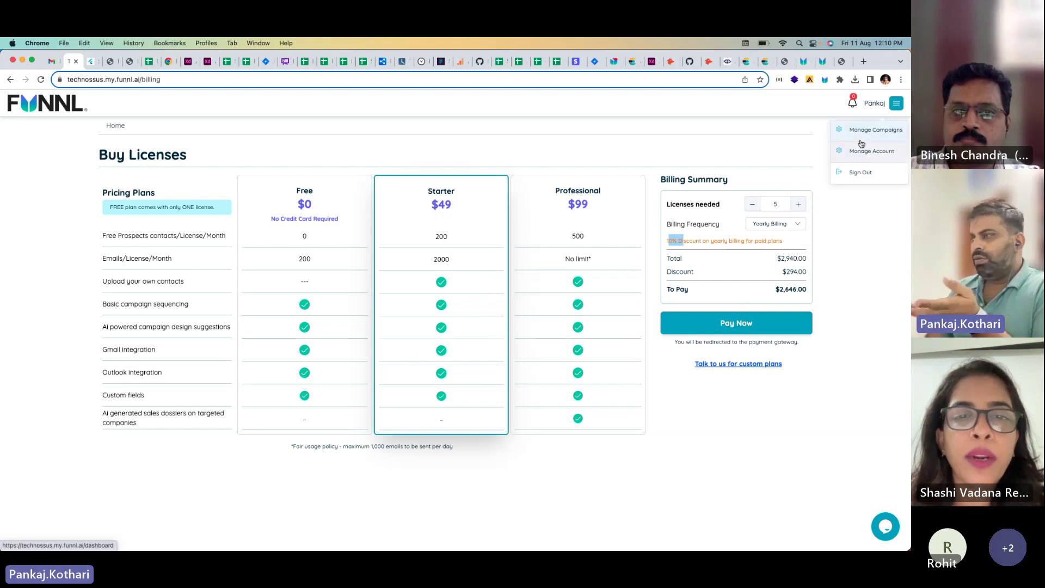
Step: Visit Manage Campaigns and the Manage Account home, then return to the dashboard via the FUNNL logo
click(866, 130)
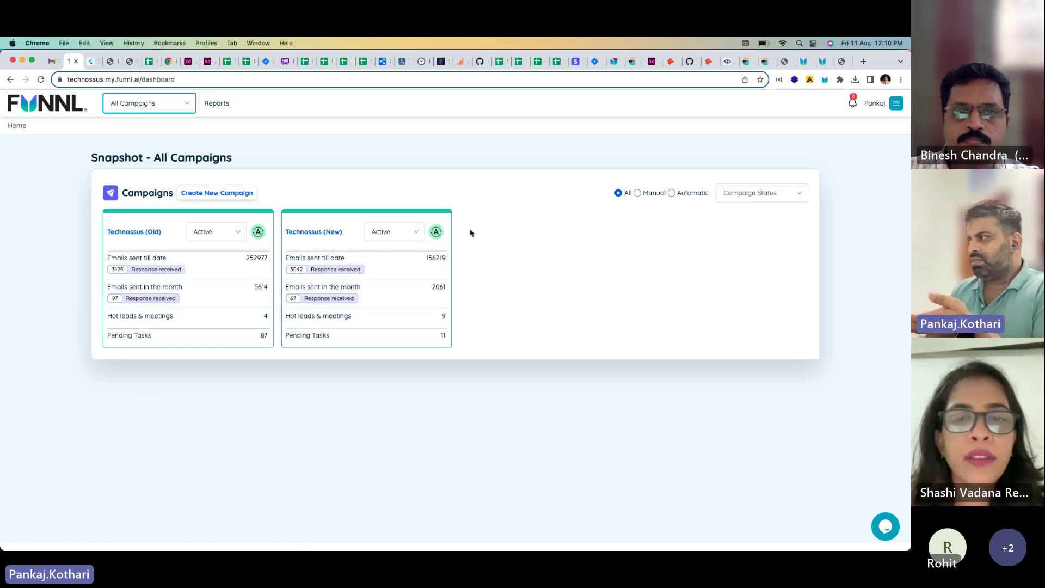
click(895, 103)
click(874, 150)
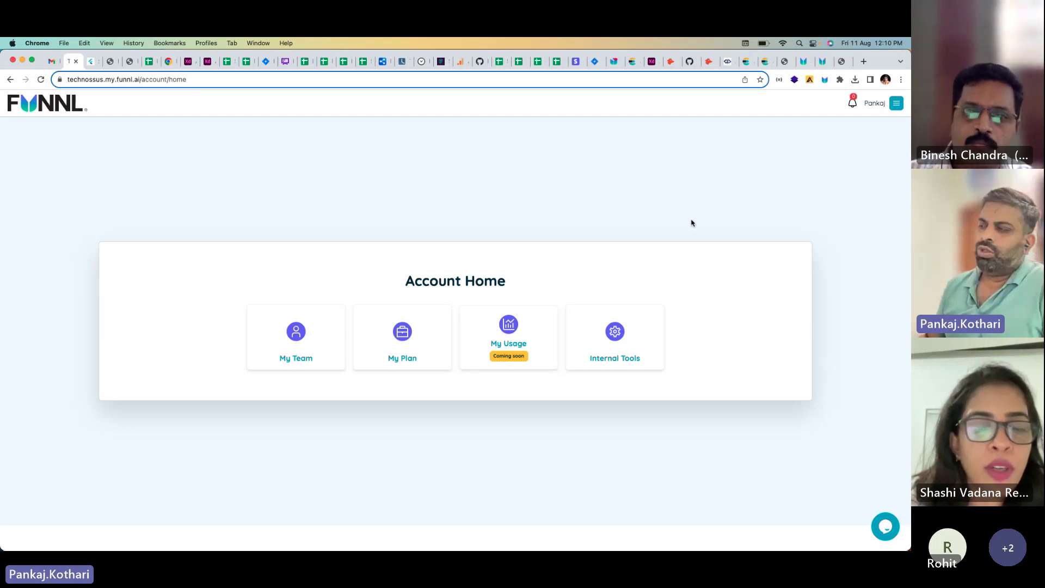
click(48, 110)
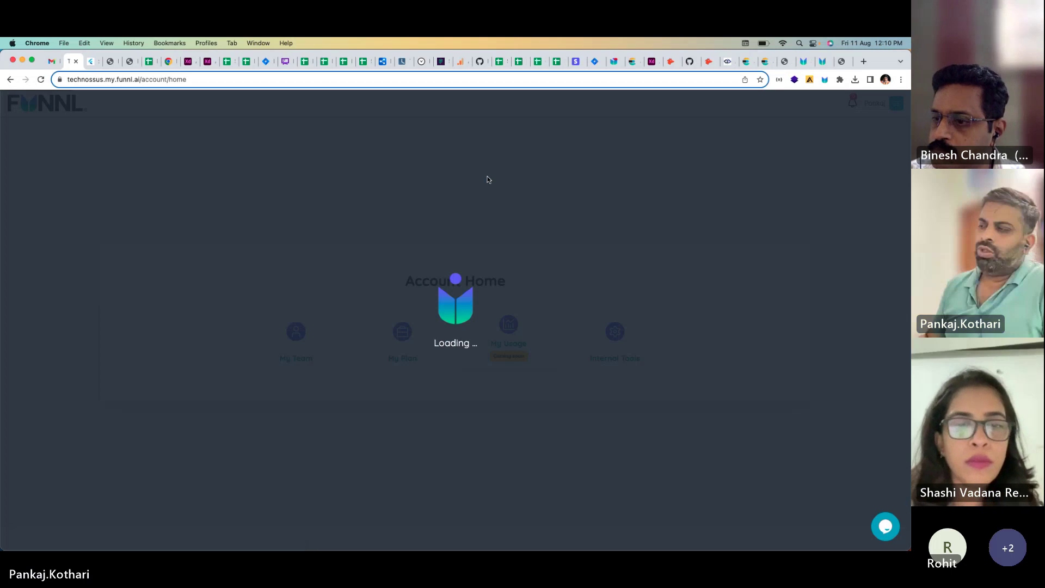
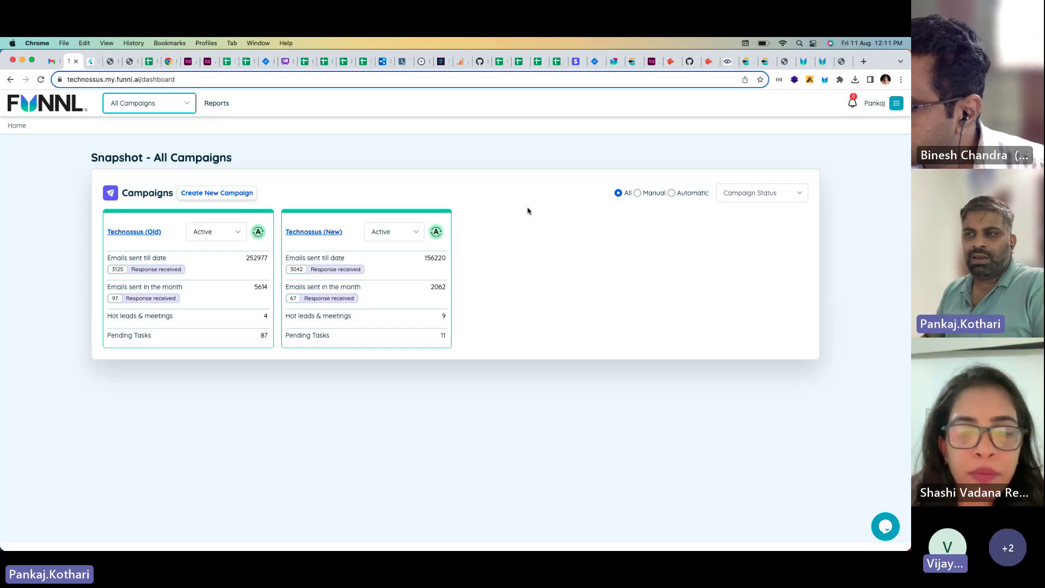
Step: In Finder, open the mobileapp project's layouts/signin.html file in Chrome
key(super+Tab)
key(super+Tab)
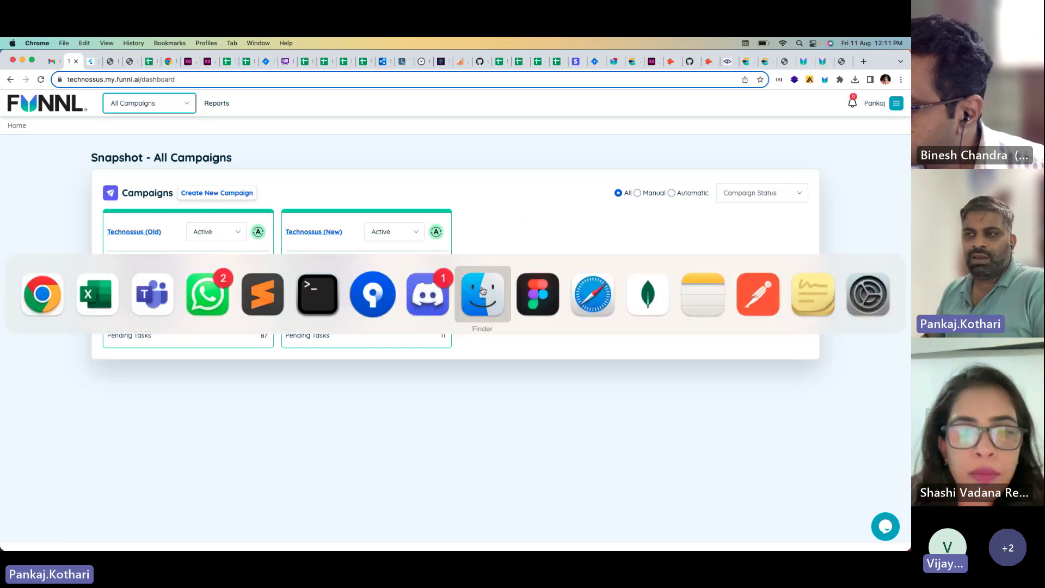
click(483, 292)
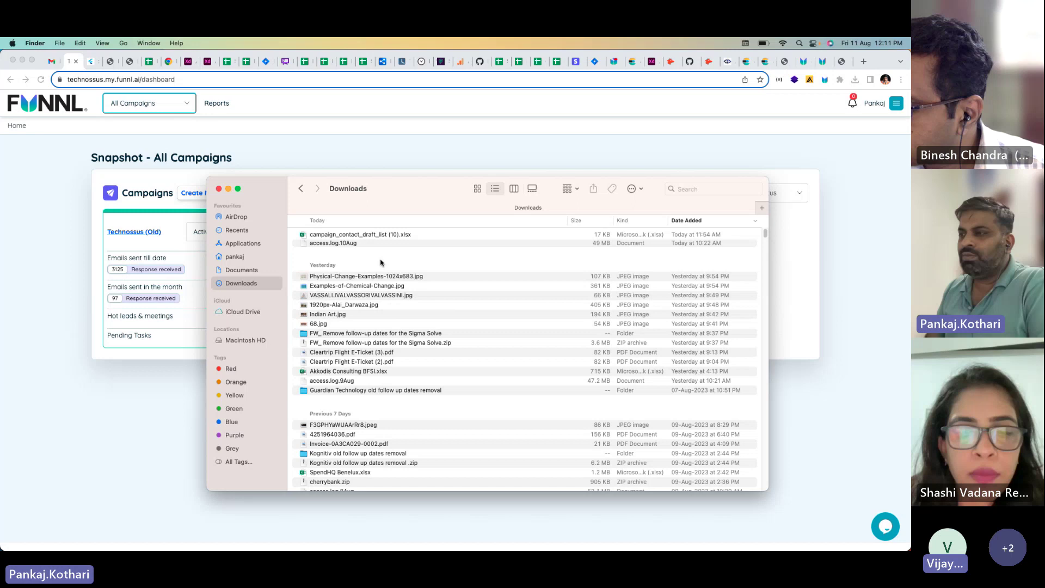
click(299, 191)
click(343, 406)
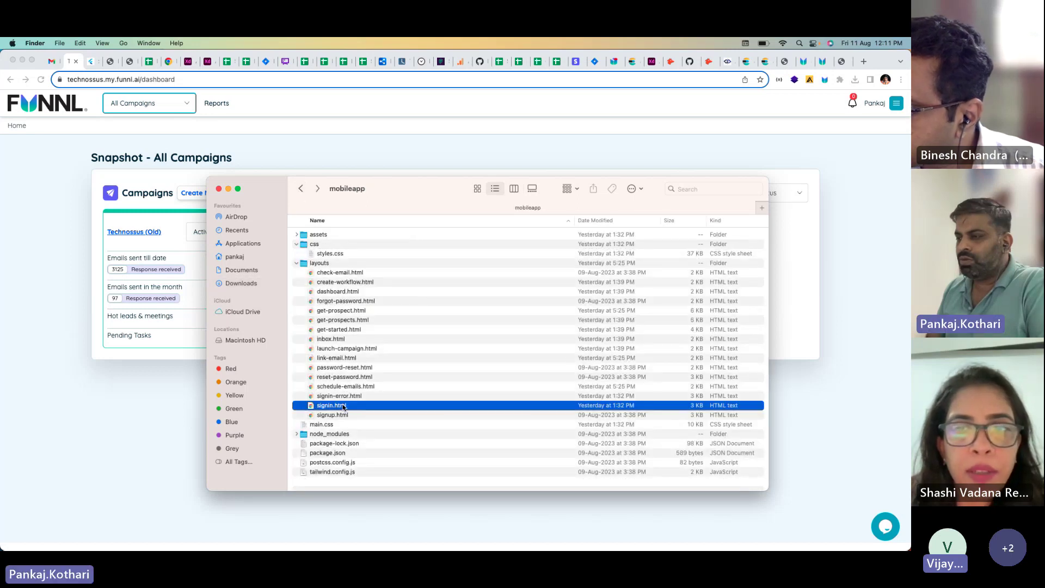
double_click(344, 406)
Step: Preview the sign-in page in DevTools' device toolbar as a Samsung Galaxy S20 Ultra
right_click(728, 150)
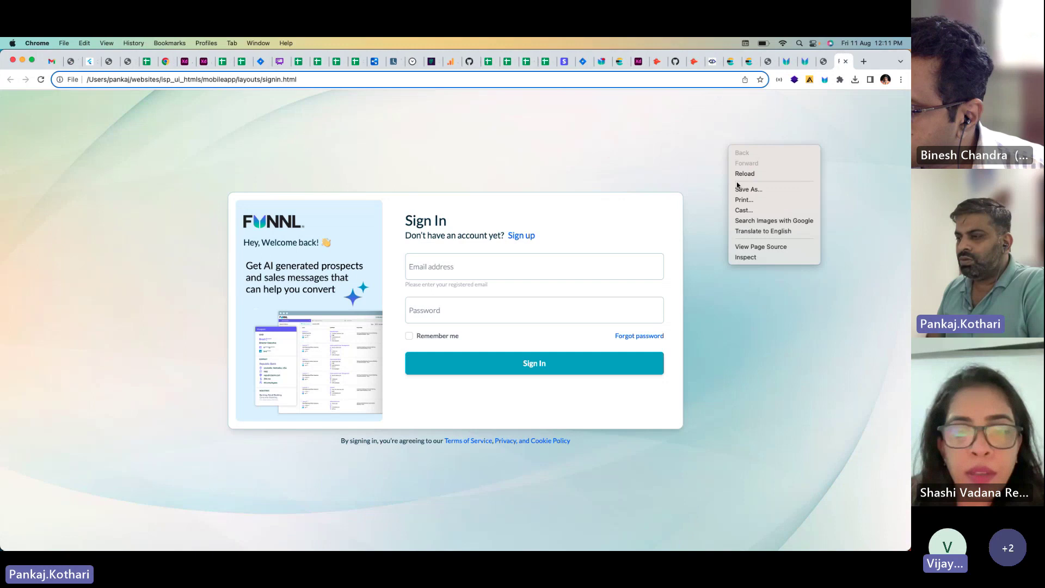
click(743, 256)
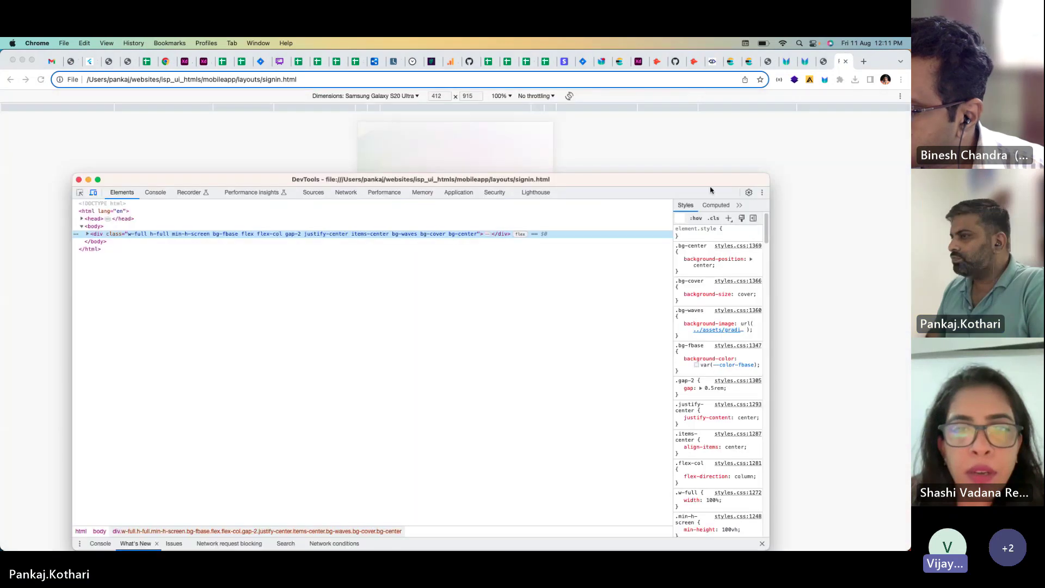
drag(650, 181, 1, 366)
click(127, 379)
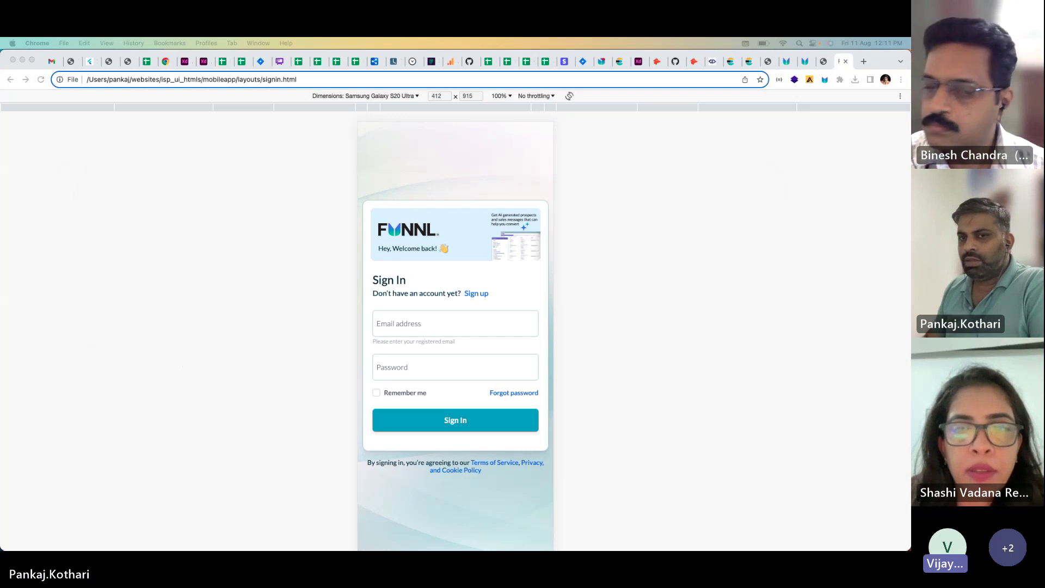
Step: Close DevTools and return to the Technossus All Campaigns dashboard tab
click(823, 62)
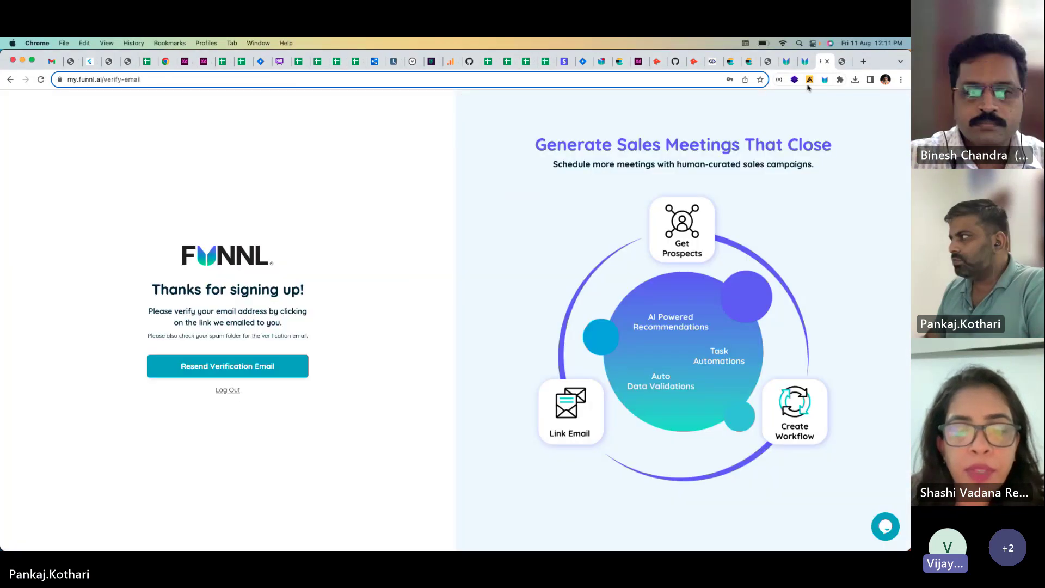
click(842, 61)
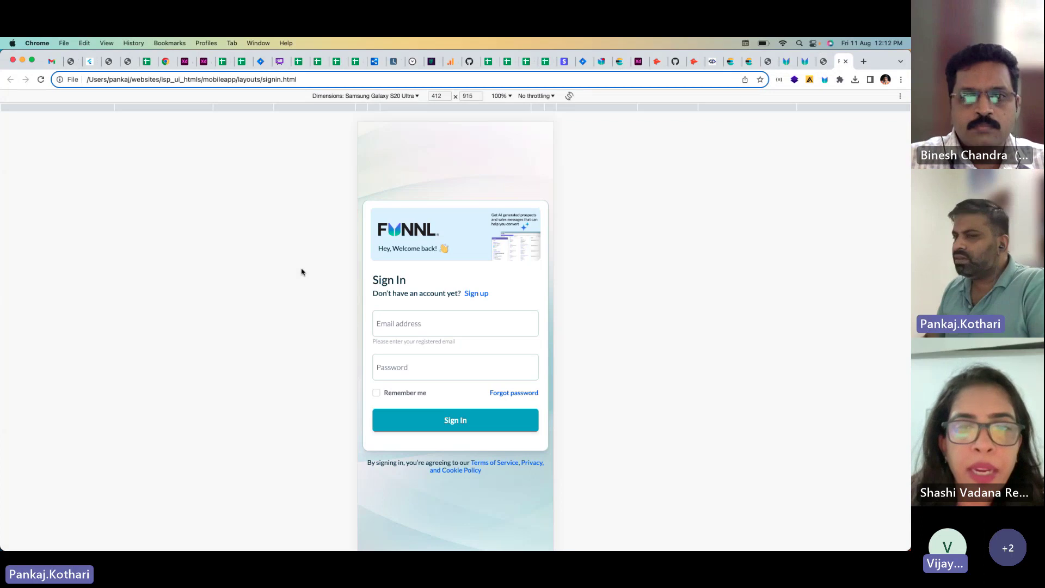
key(alt+super+i)
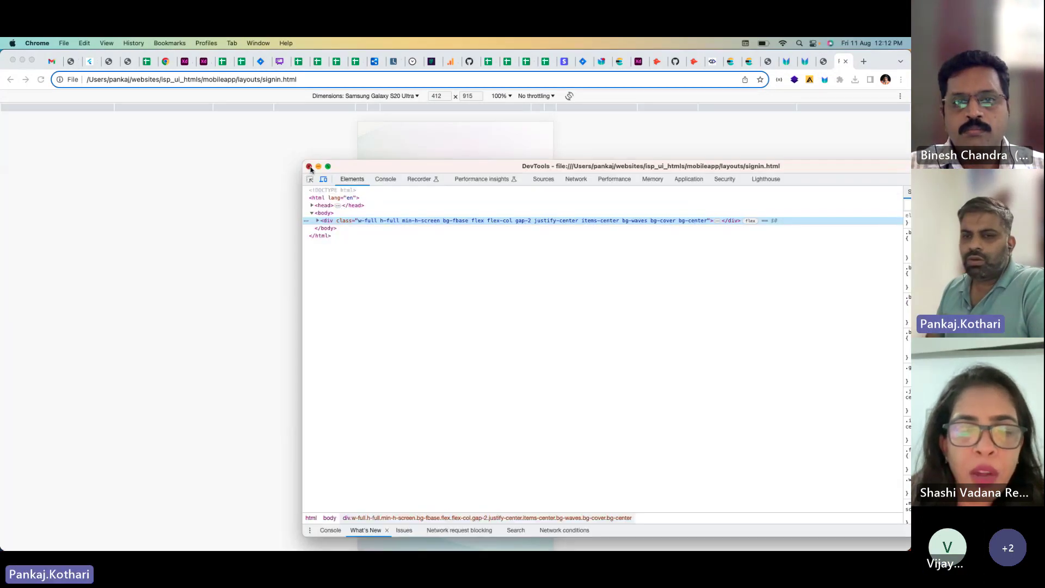
click(309, 167)
key(ctrl+shift+Tab)
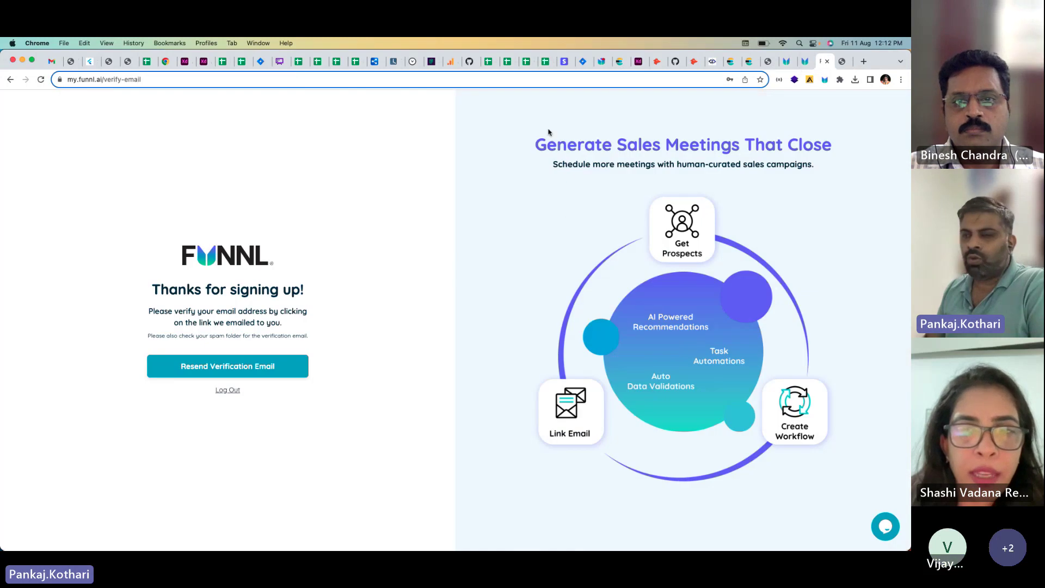
click(70, 61)
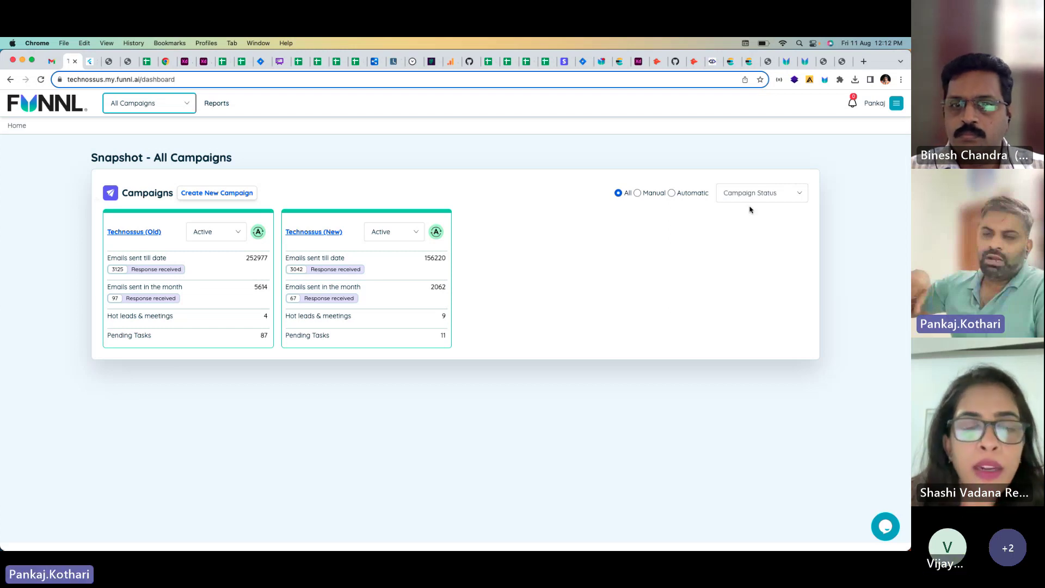
Step: Sign out of Funnl and log back in with the saved account's email and password
click(895, 103)
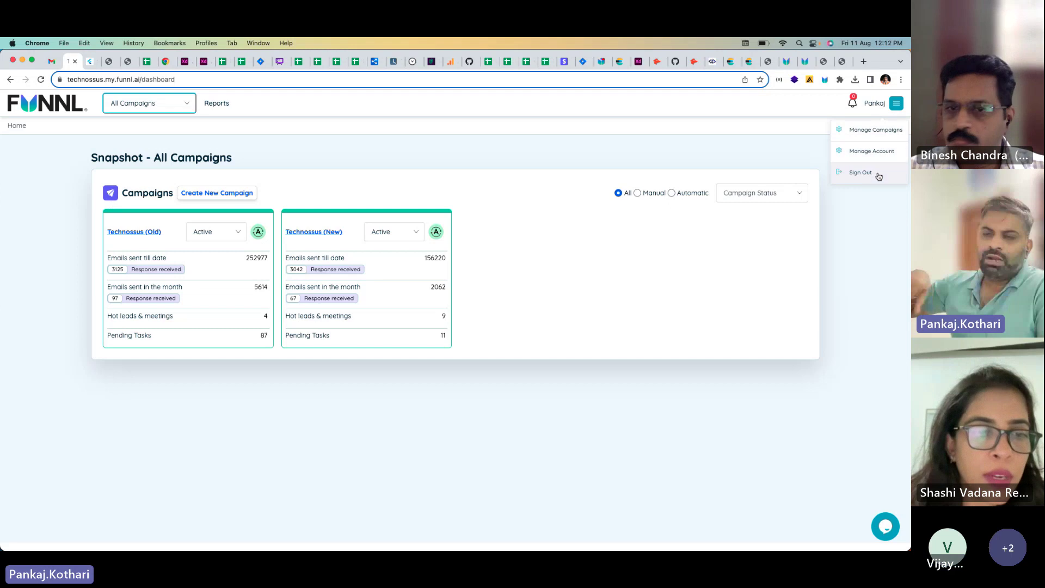
click(878, 171)
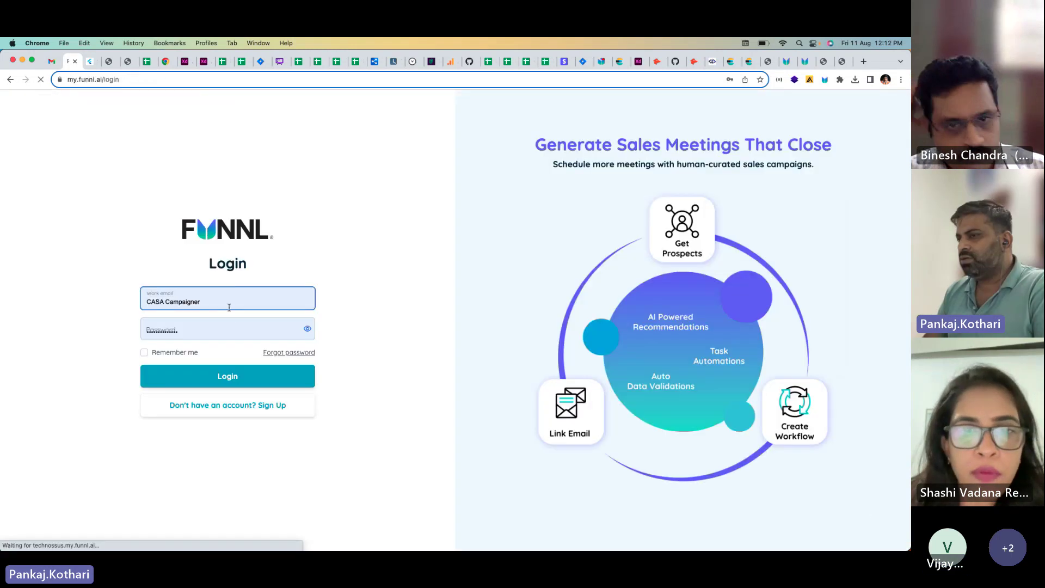
click(197, 284)
key(super+a)
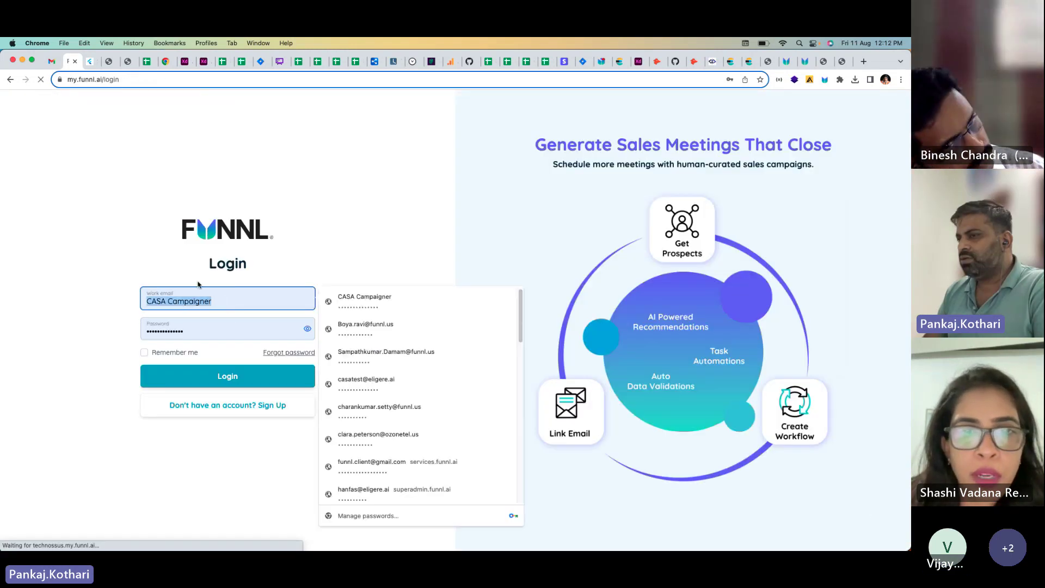
key(Down)
key(Down)
key(Return)
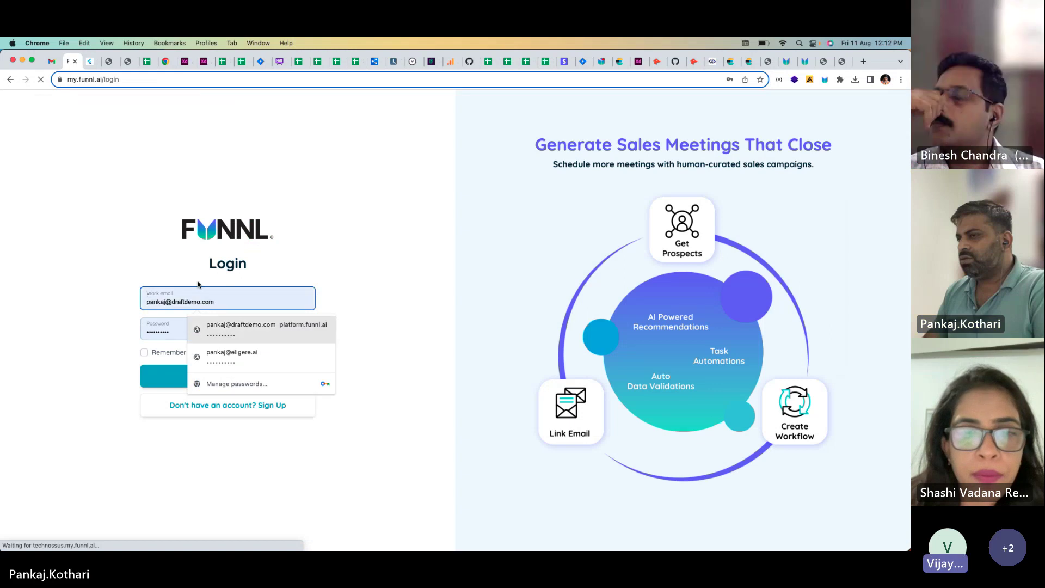
key(Tab)
text(•••)
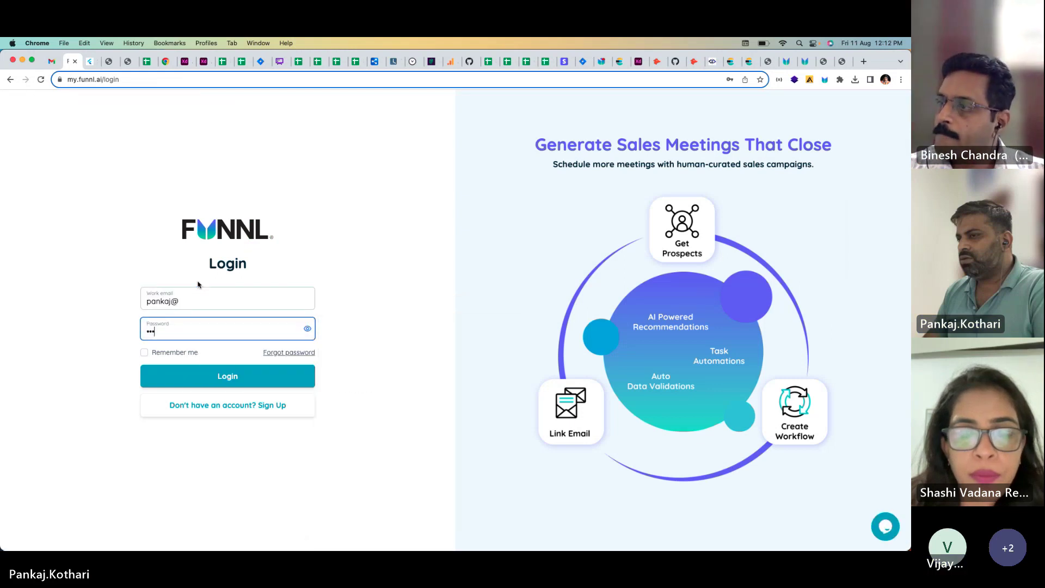
text(•)
key(Return)
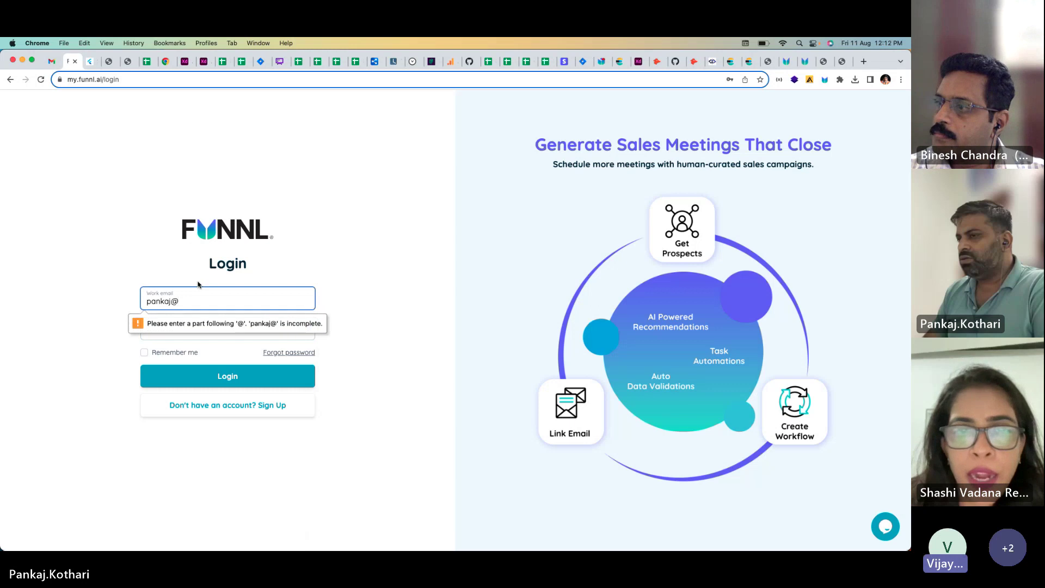
text(eligere.ai)
key(Return)
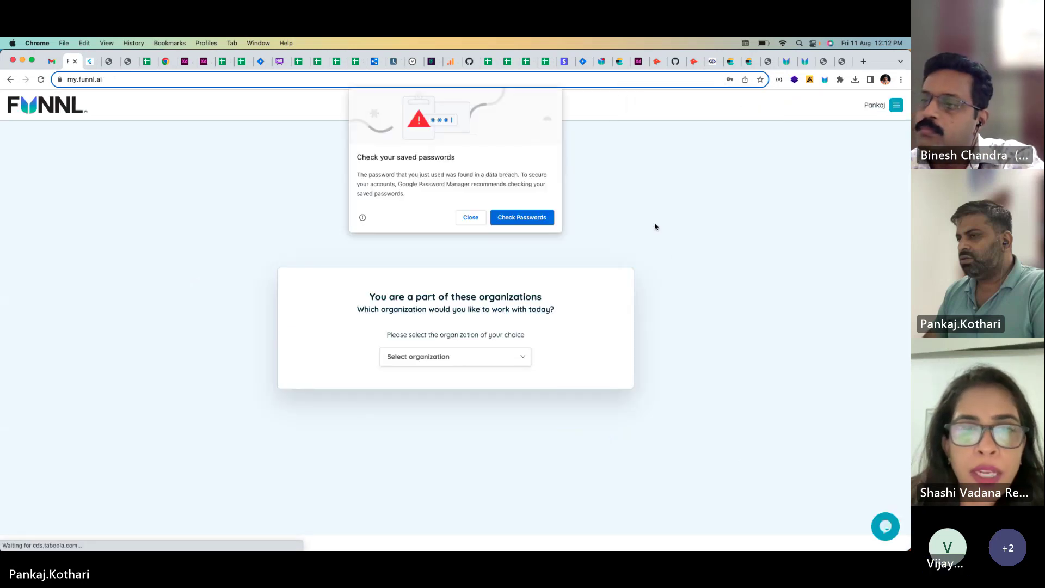
Step: Dismiss the password warnings and select the Eligereai organization
click(471, 215)
click(480, 357)
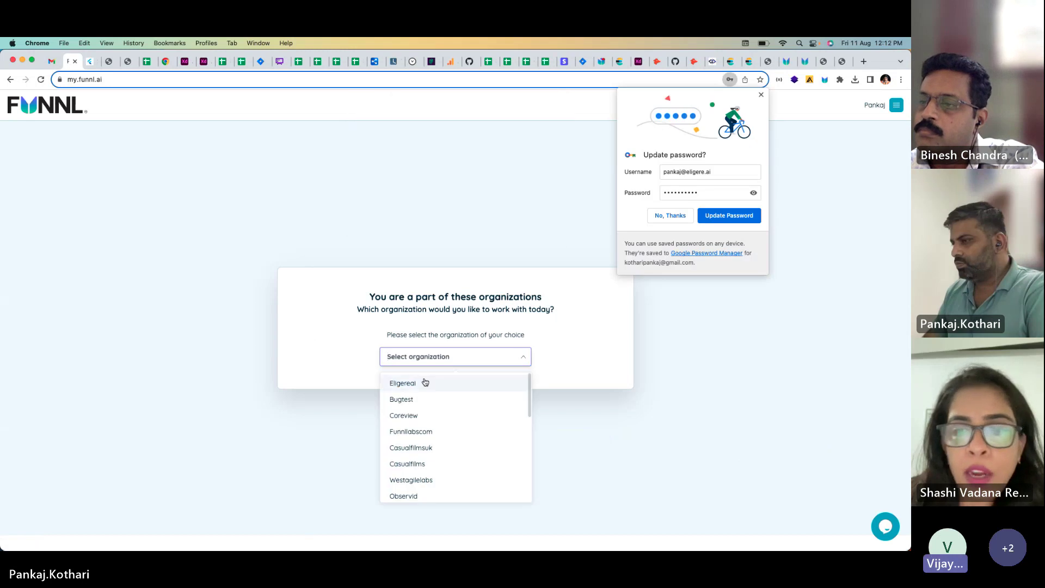
click(424, 378)
click(671, 226)
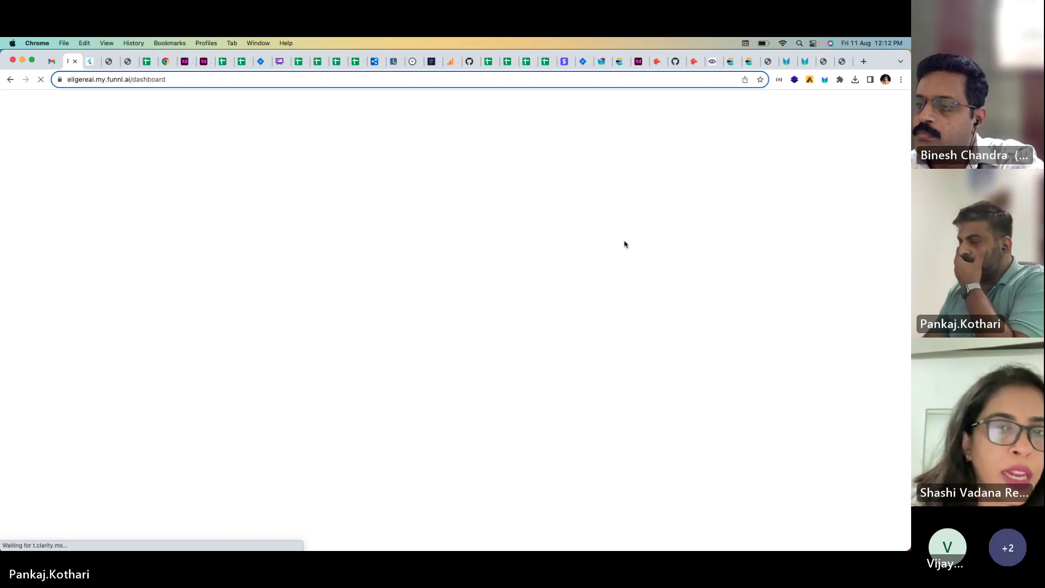
Step: Close the leftover browser tabs, keeping only the Eligereai dashboard
click(844, 62)
click(846, 63)
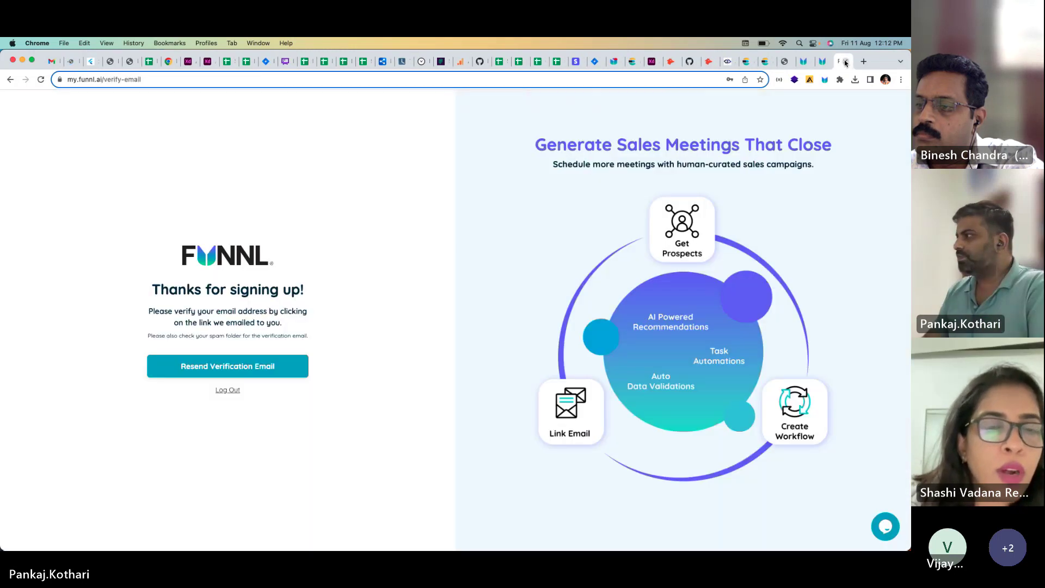
click(845, 62)
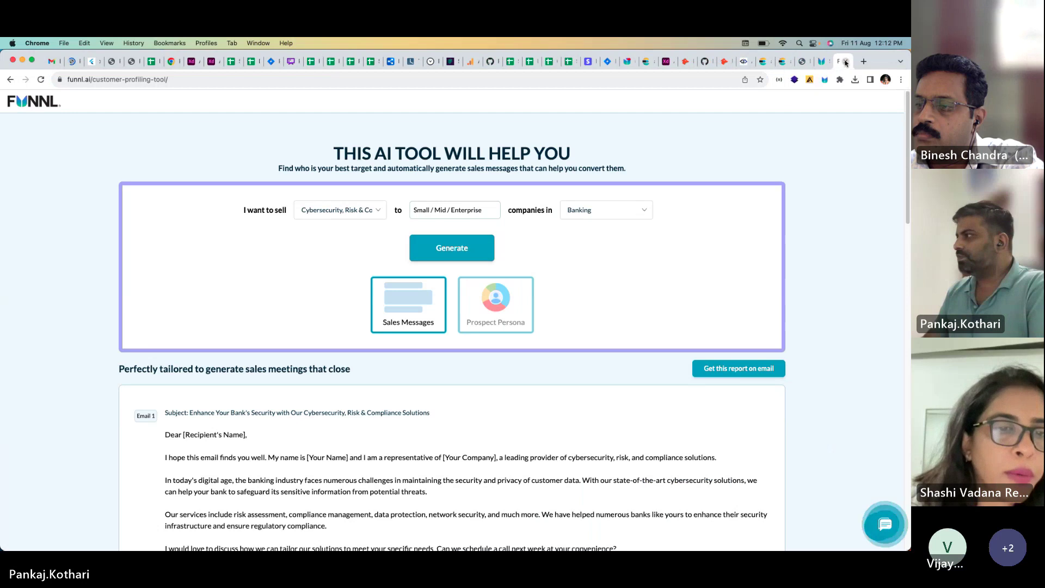
click(846, 63)
click(846, 63)
click(96, 62)
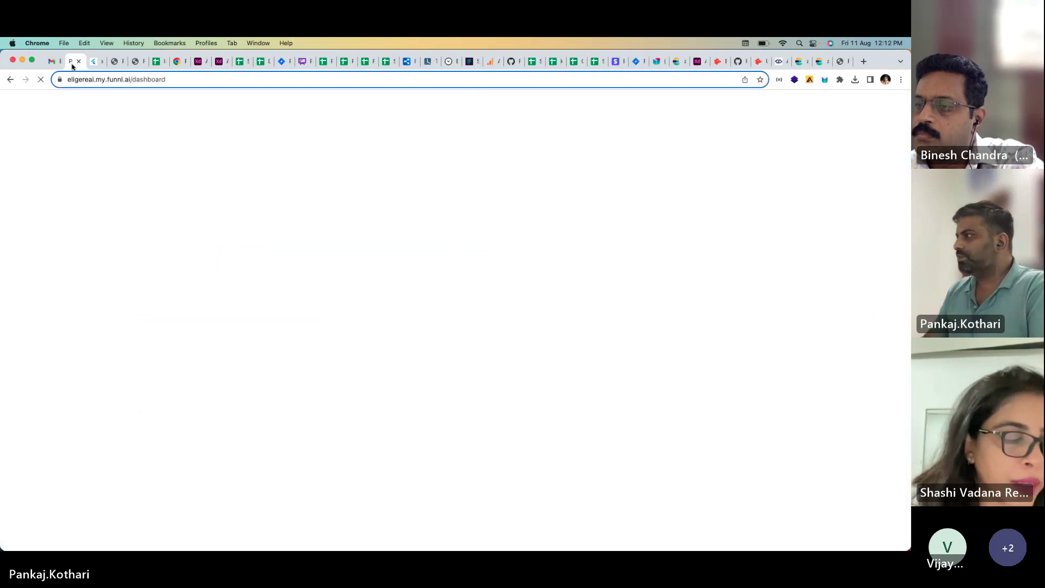
click(97, 63)
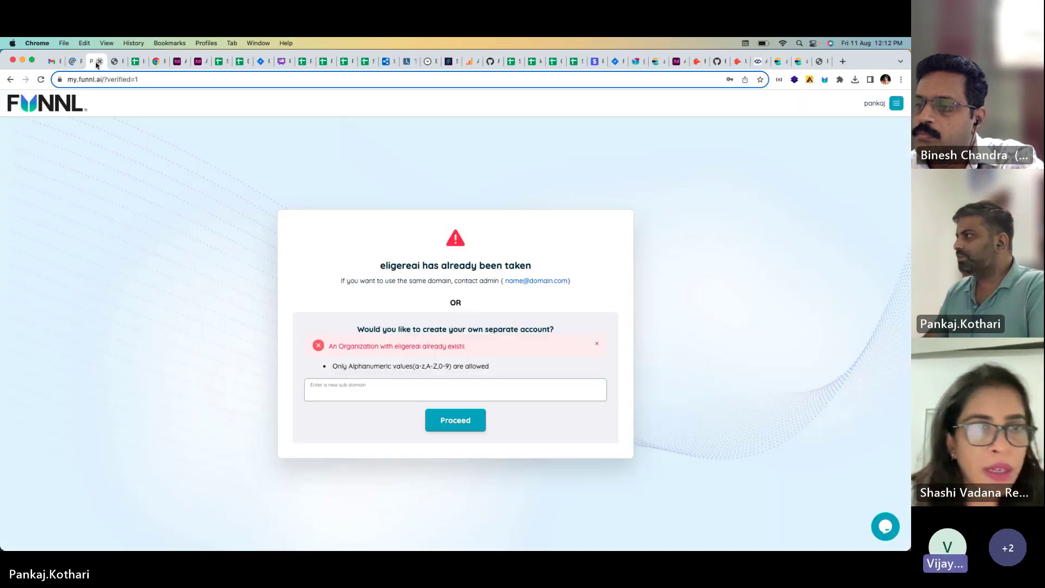
click(97, 63)
click(97, 63)
click(97, 62)
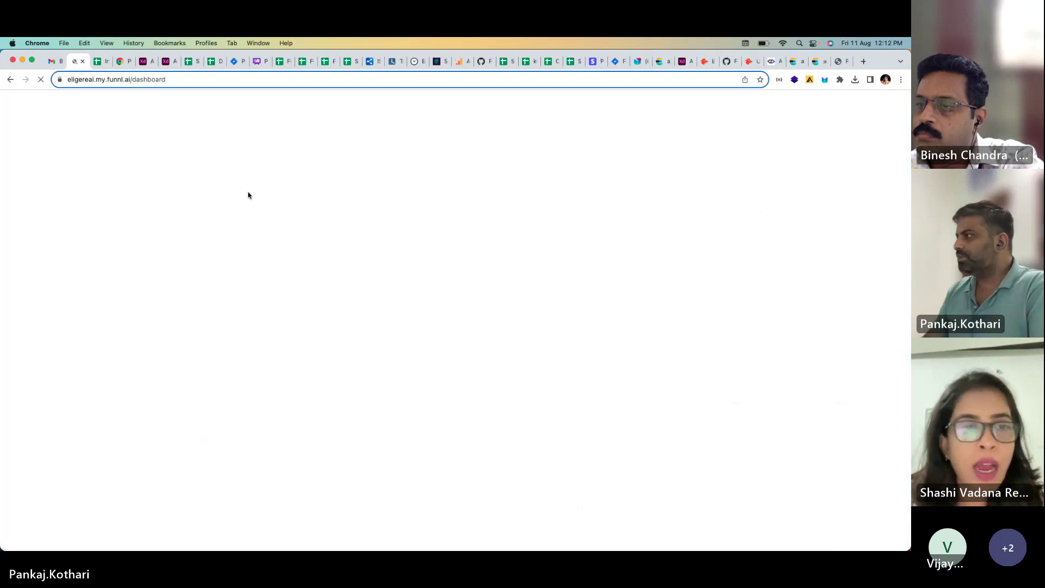
click(39, 83)
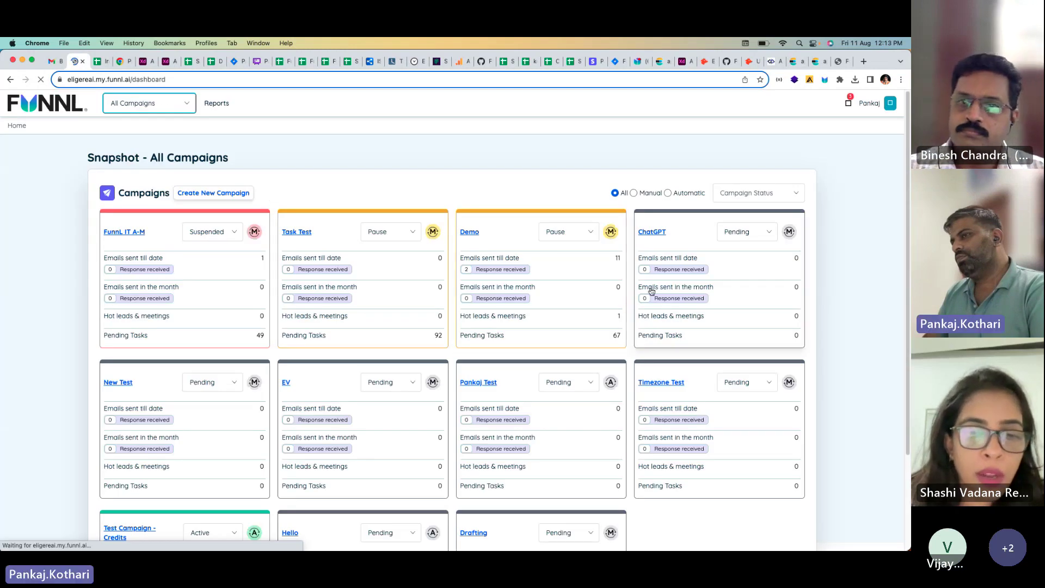
Step: Open the Drafting campaign, switch to Test Campaign - credits, and open its setup
scroll(563, 286, down, 3)
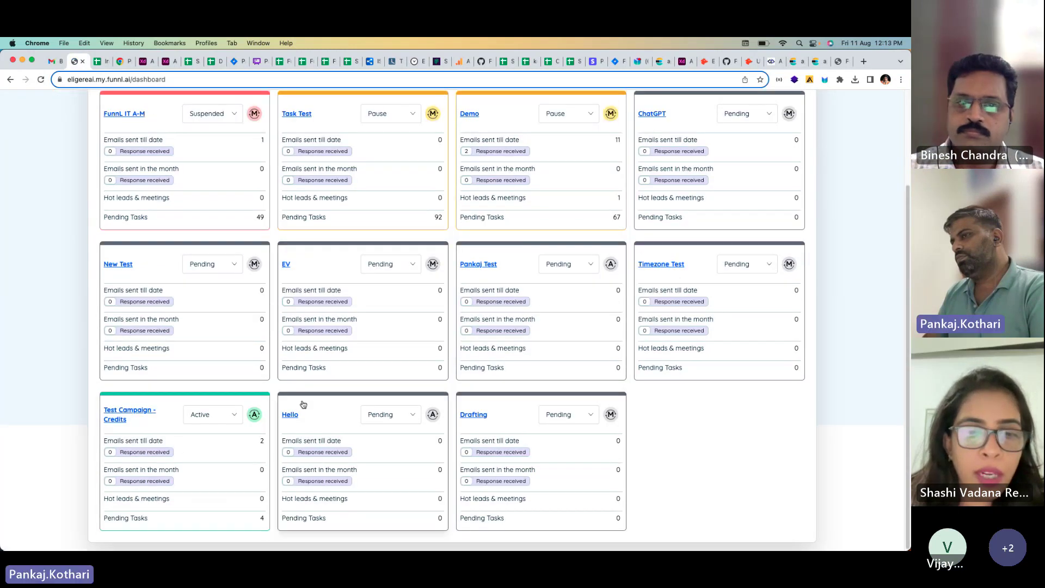
click(472, 416)
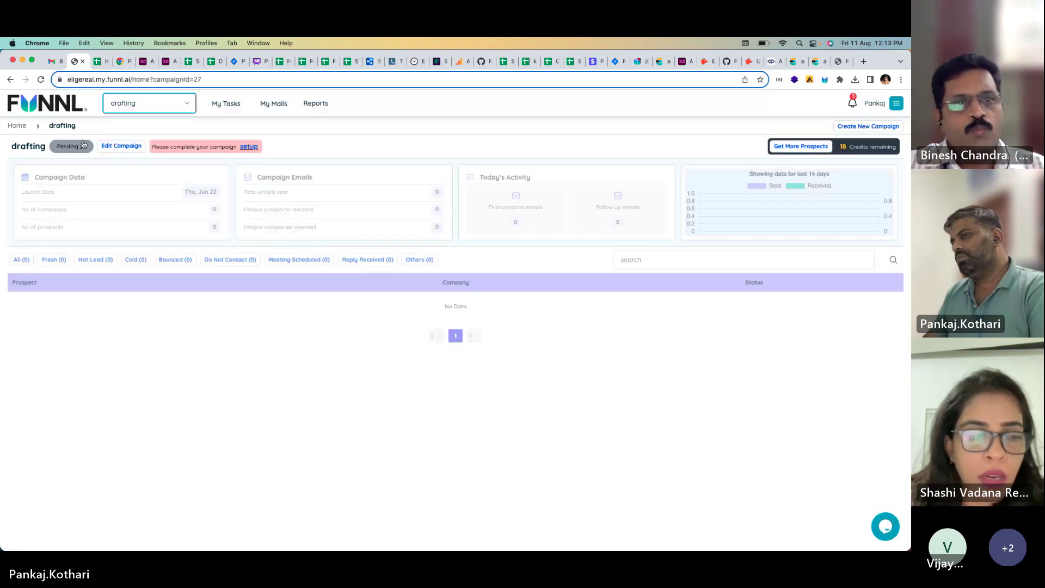
click(124, 106)
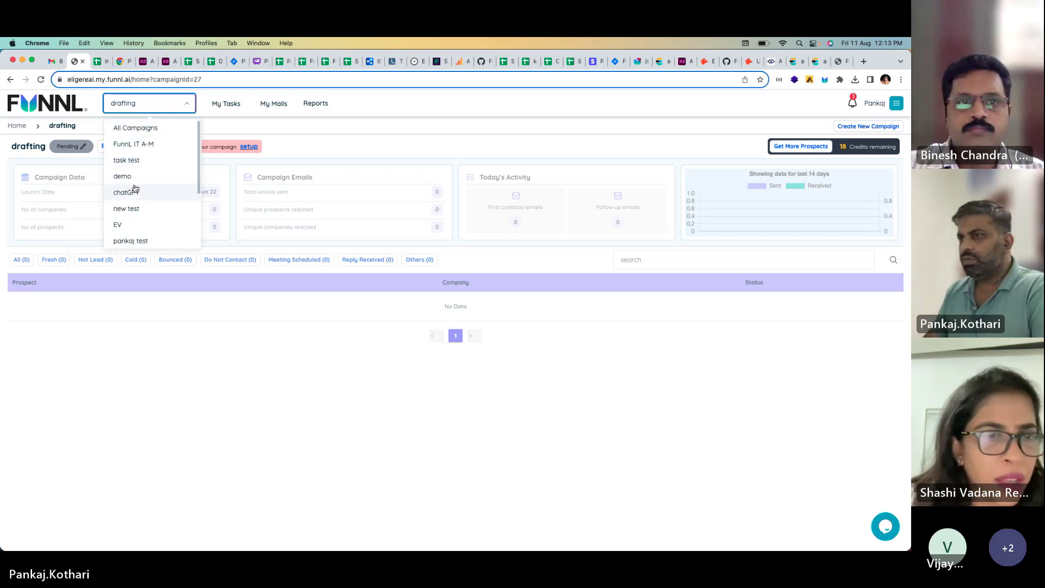
scroll(136, 185, down, 3)
click(142, 151)
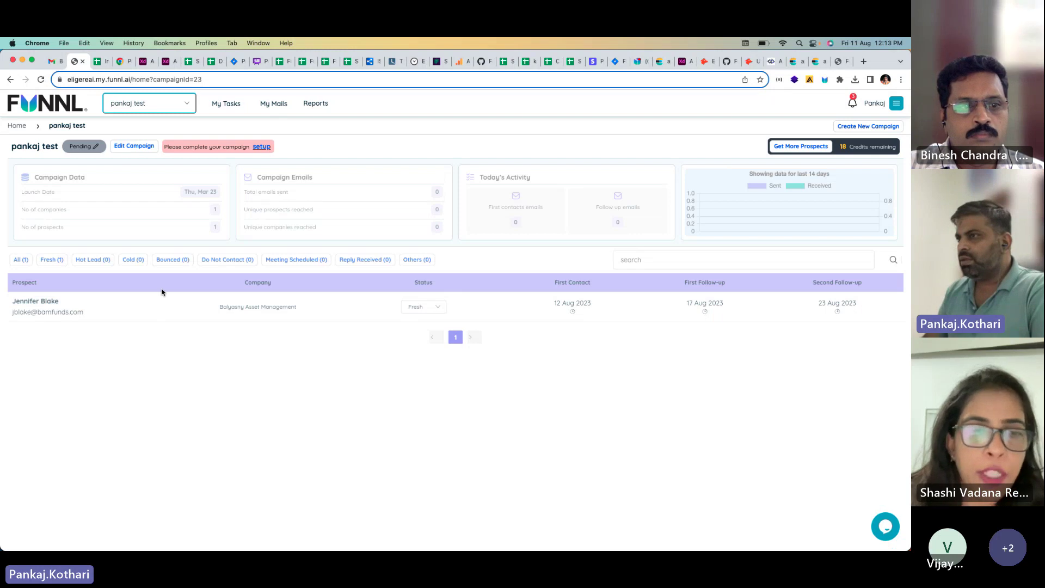
click(171, 111)
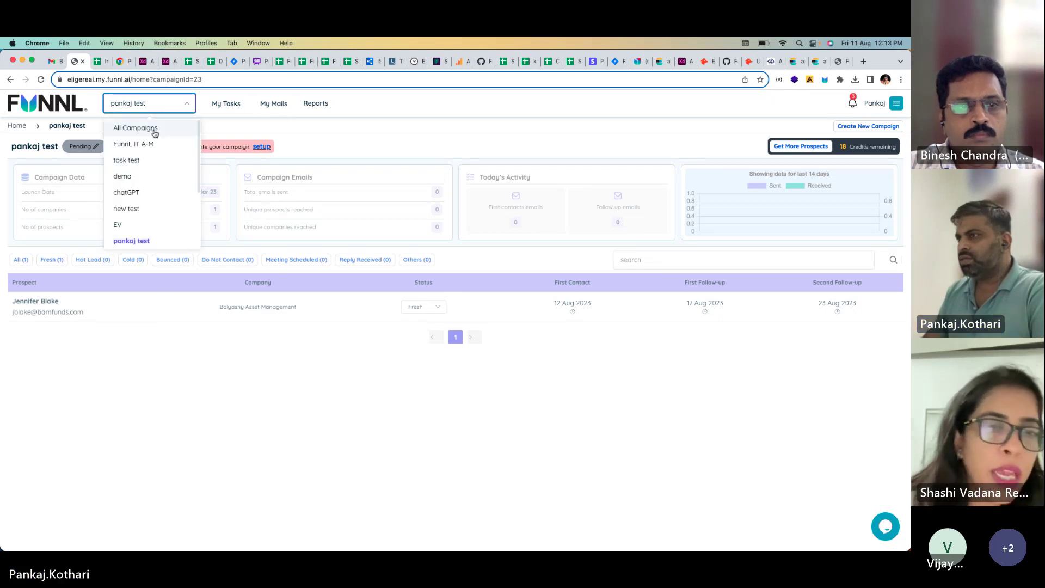
scroll(145, 187, down, 5)
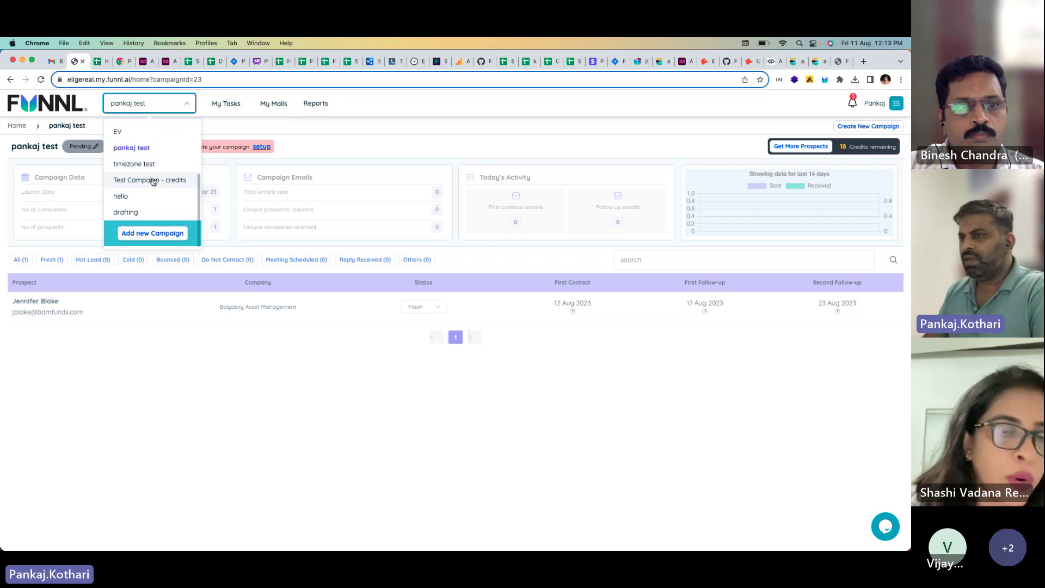
click(153, 180)
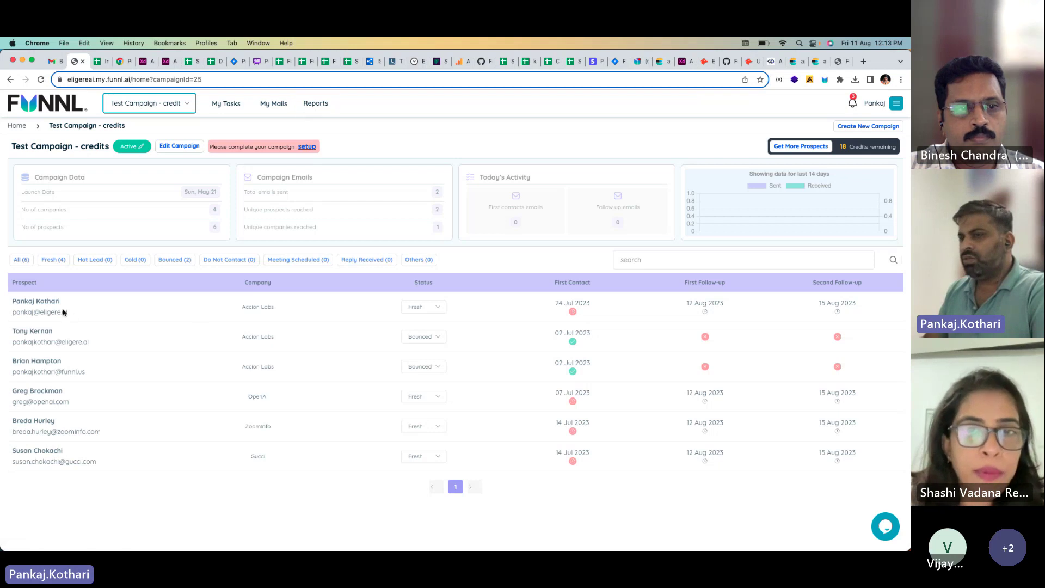
click(309, 147)
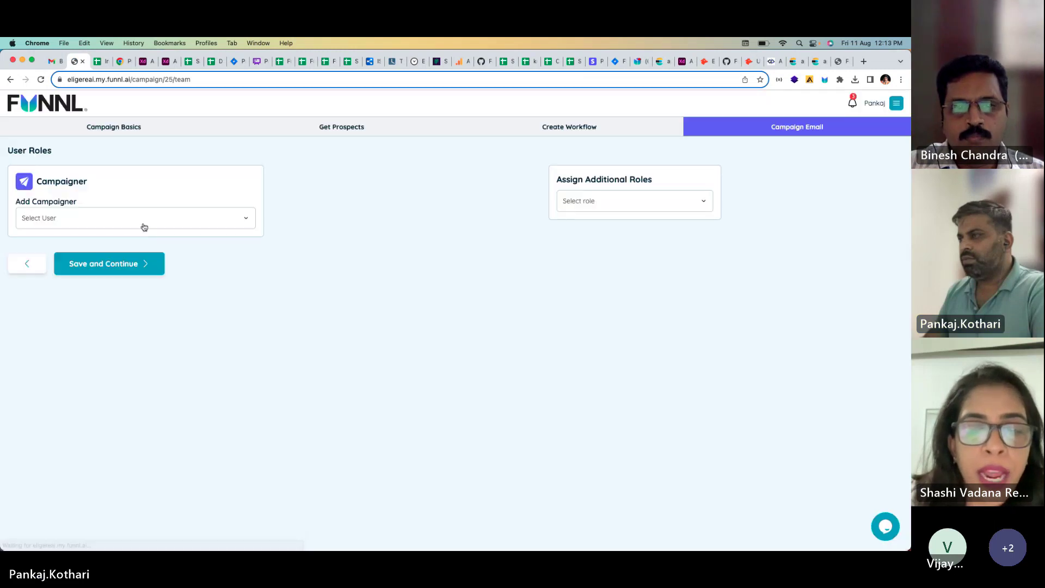
Step: Assign the user as campaigner and link a new Outlook address as the campaign email
click(143, 223)
click(100, 246)
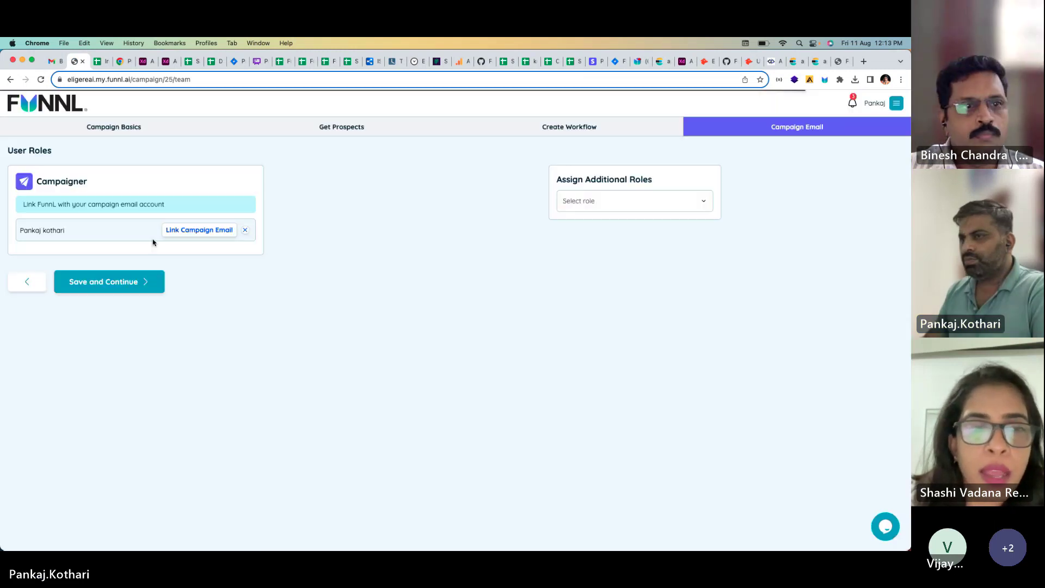
click(198, 230)
click(268, 272)
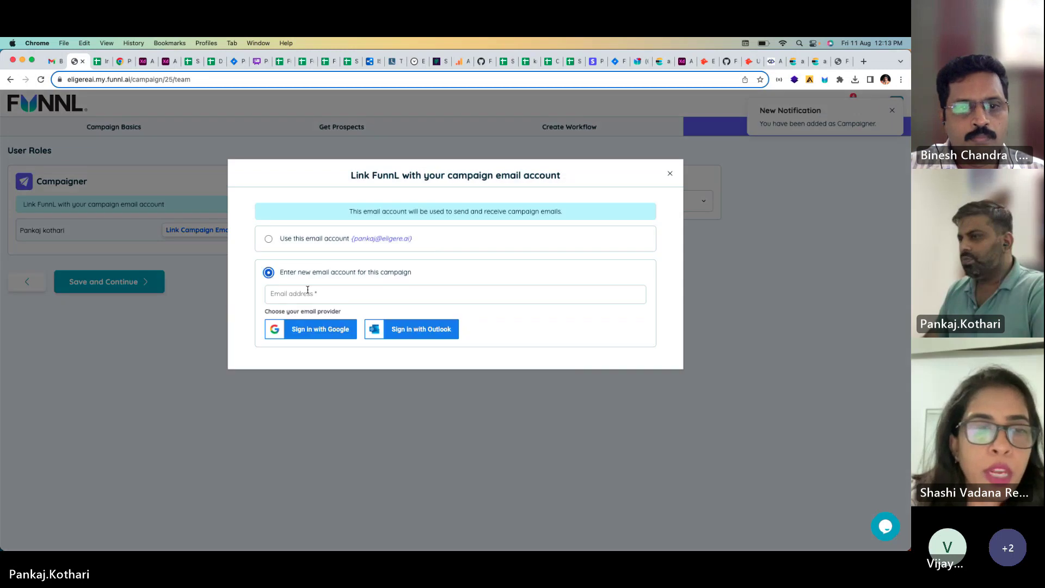
click(328, 295)
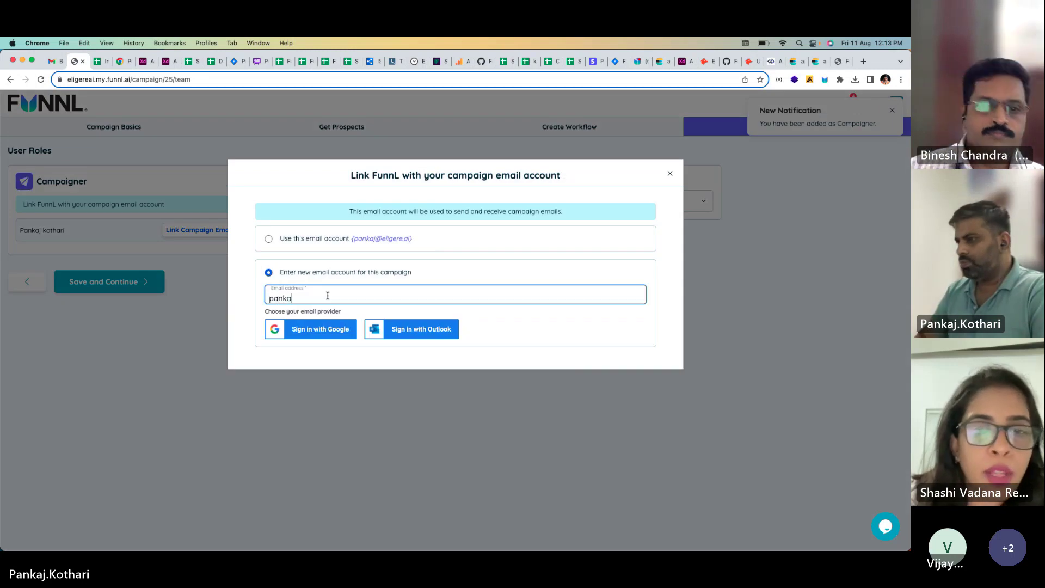
key(super+a)
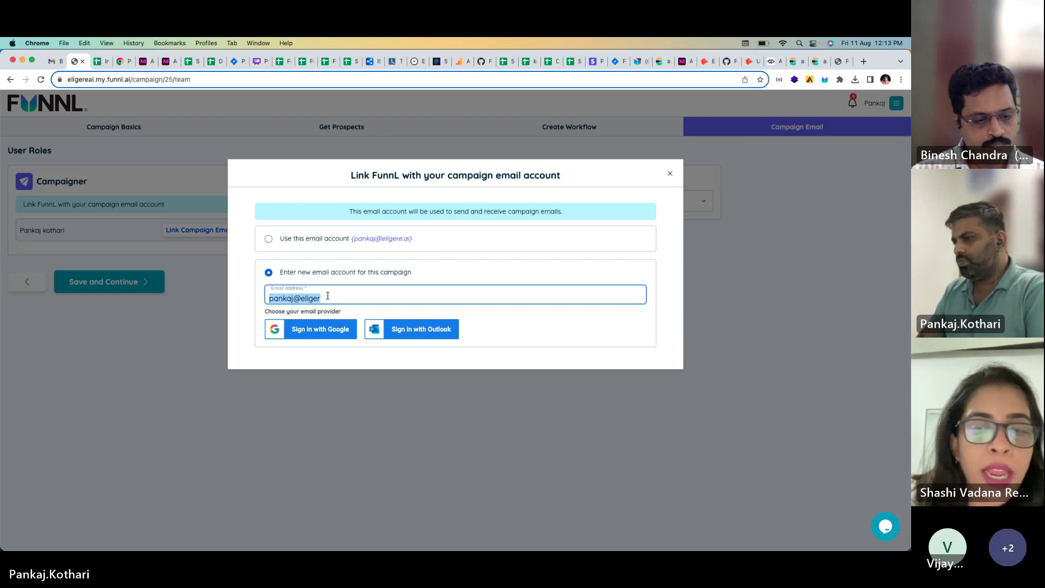
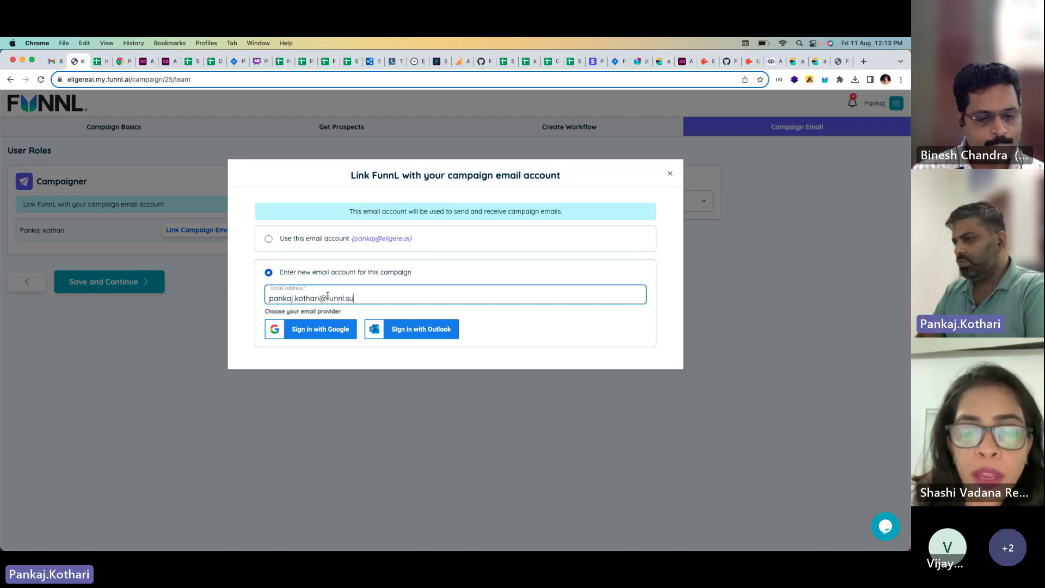
click(393, 325)
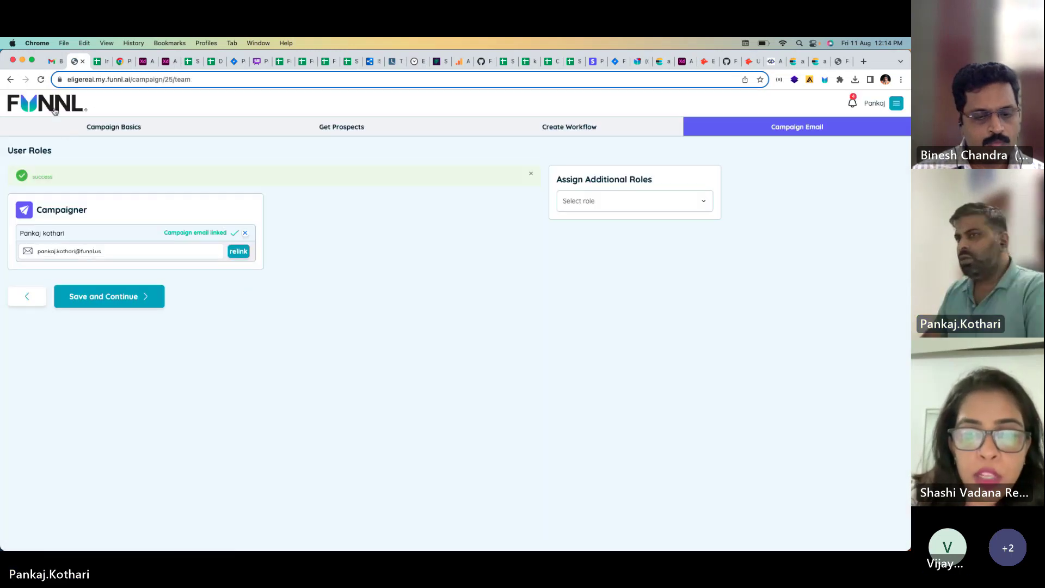
Step: Start scheduling a meeting titled 'Test meeting' with the first prospect of Test Campaign - credits
scroll(192, 265, down, 3)
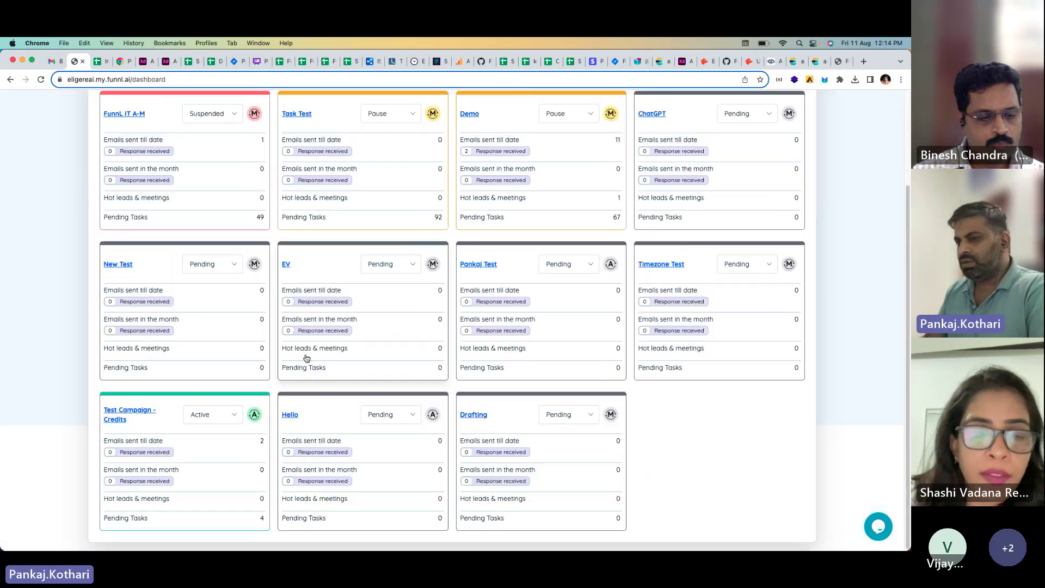
click(153, 421)
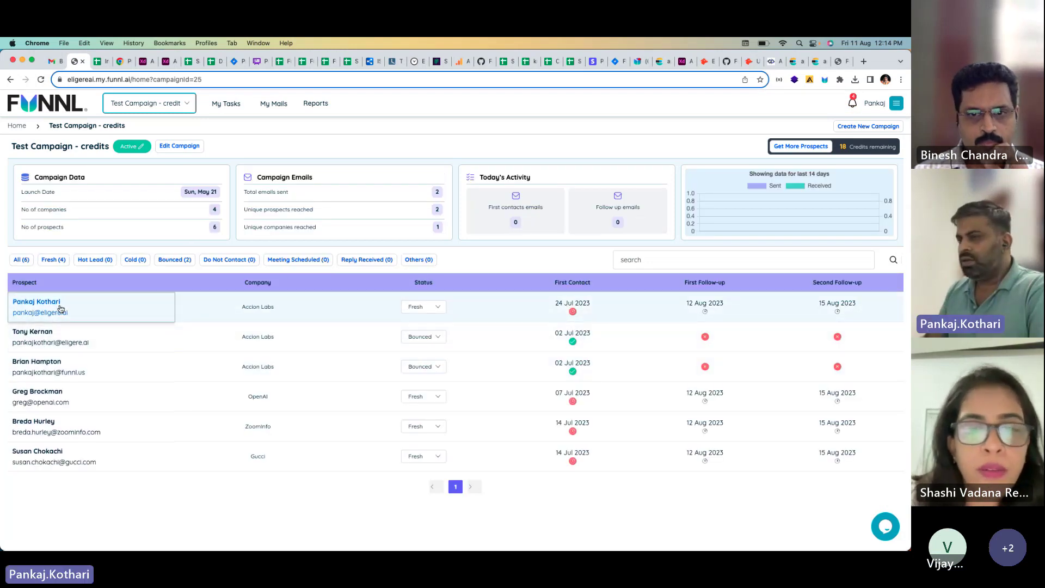
click(61, 309)
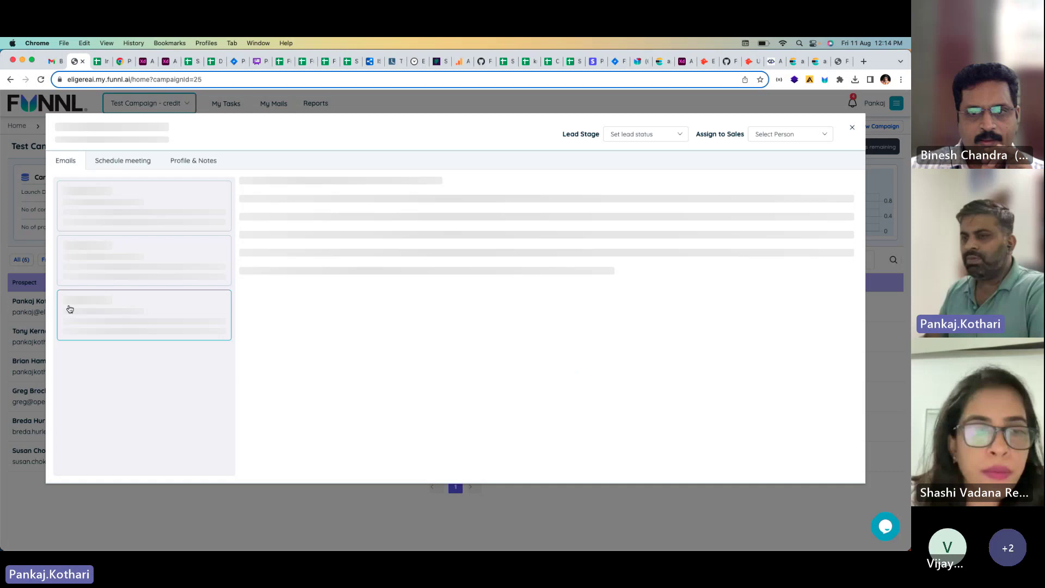
click(133, 163)
click(137, 205)
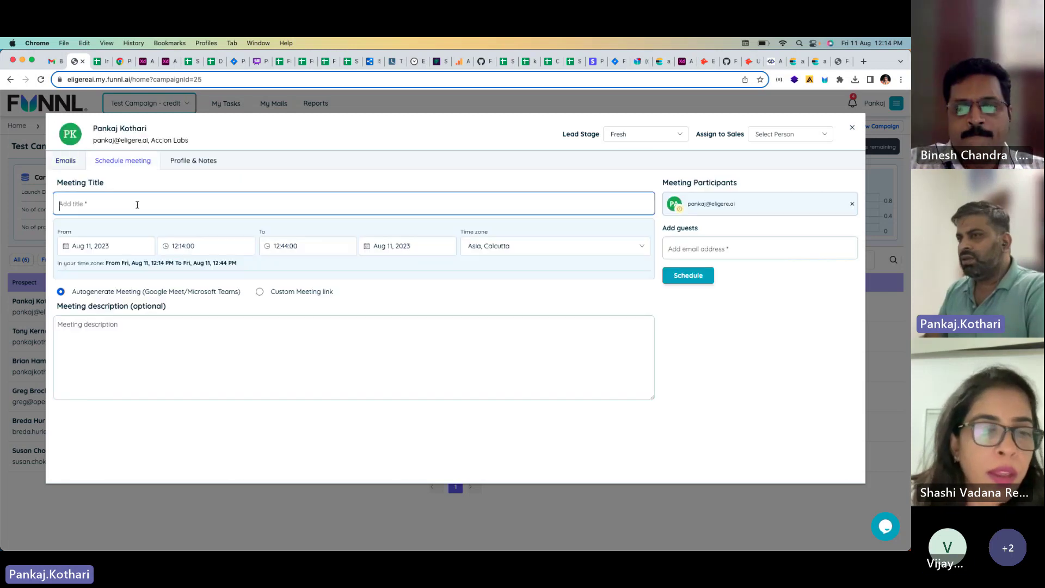
text(T)
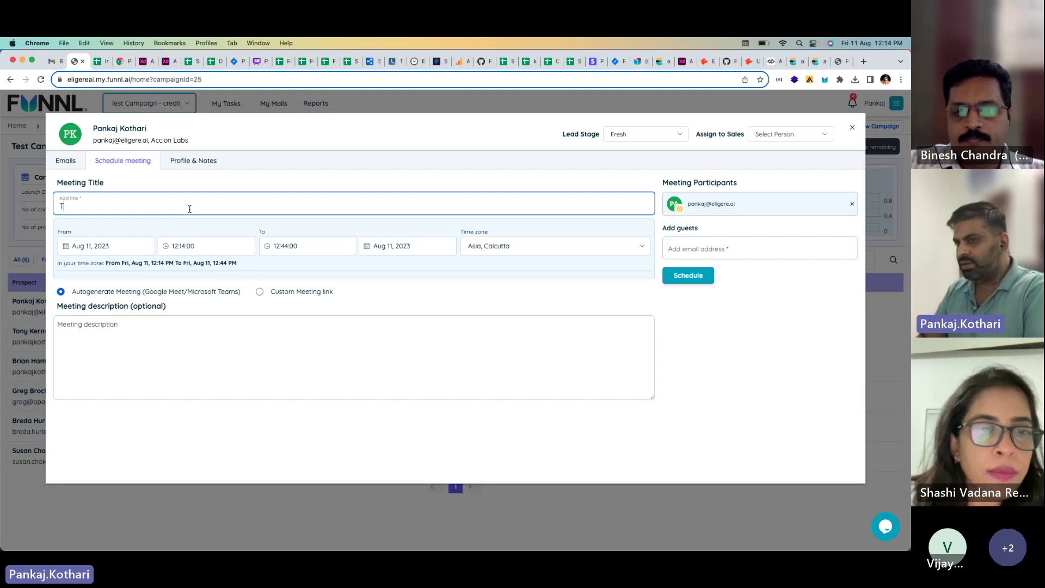
text(est meeting)
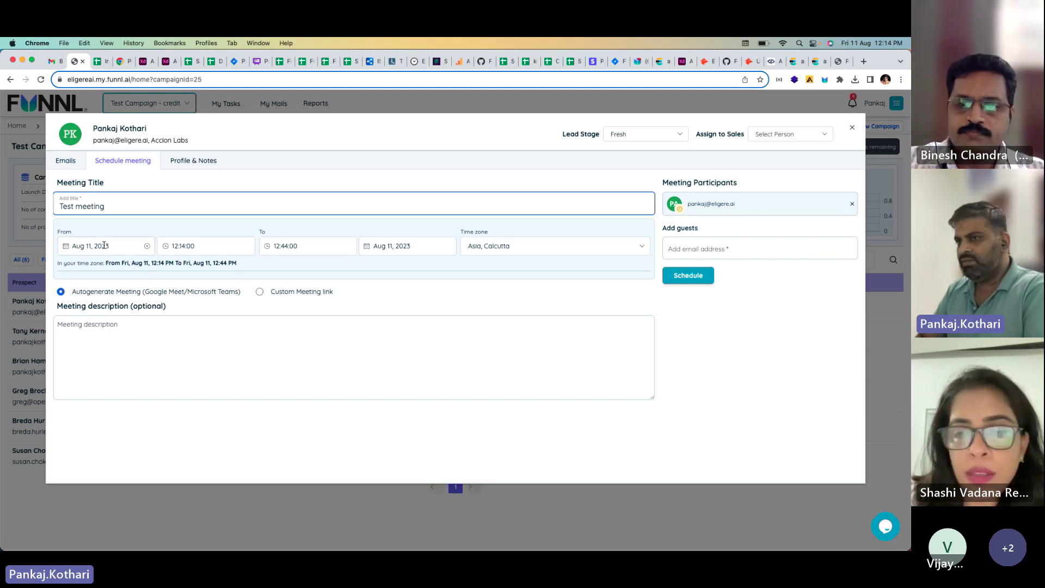
Step: Set the meeting time from 13:15 to 14:45
click(202, 248)
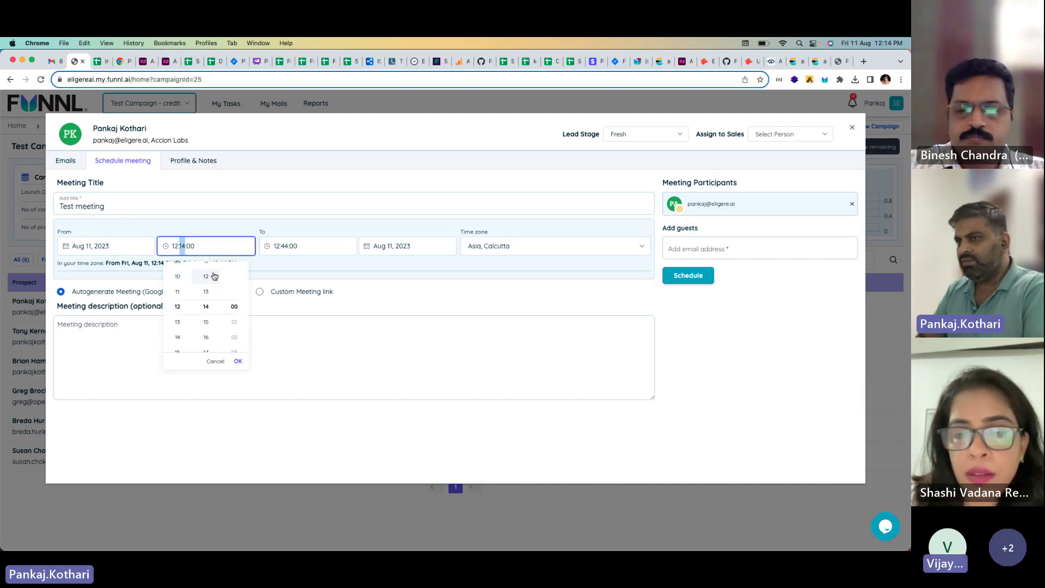
click(187, 323)
click(206, 322)
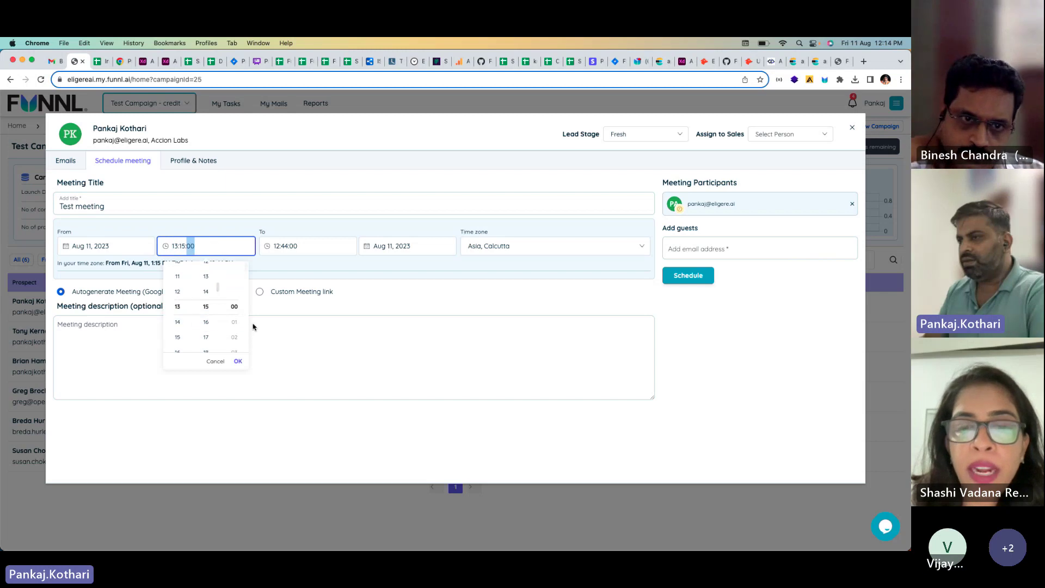
click(238, 361)
click(294, 246)
click(279, 322)
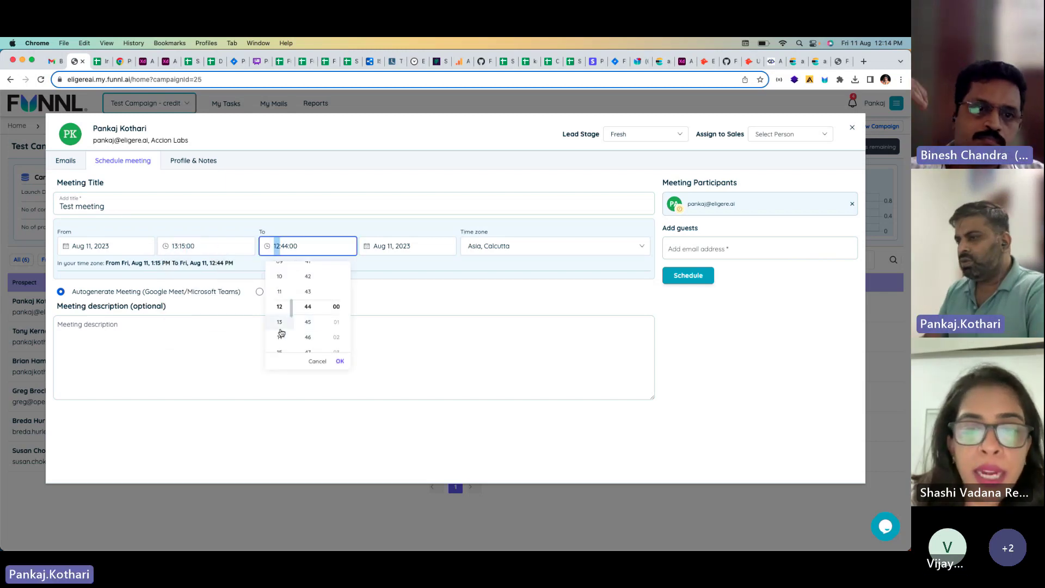
click(279, 321)
click(308, 324)
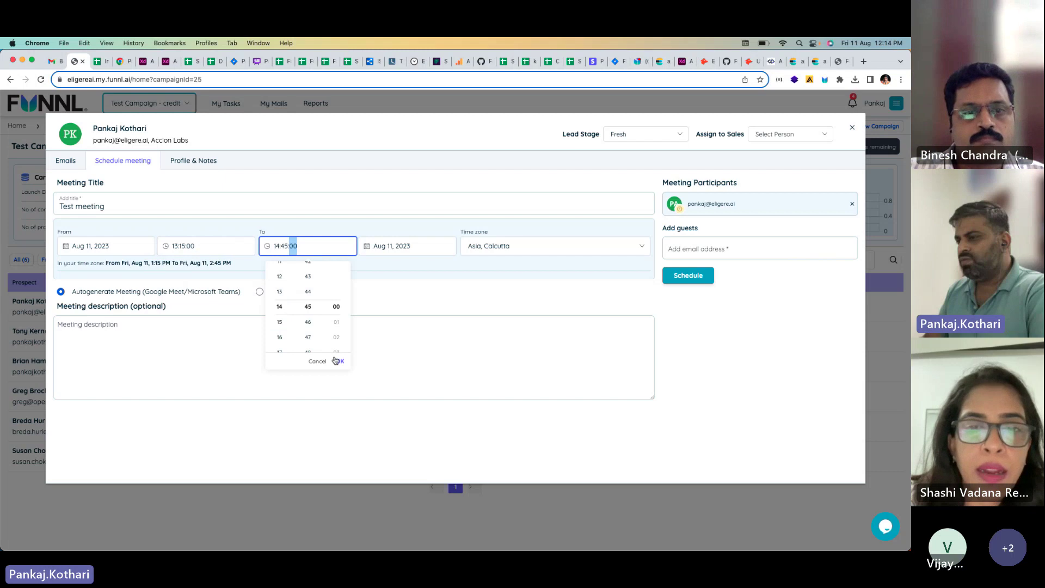
click(335, 361)
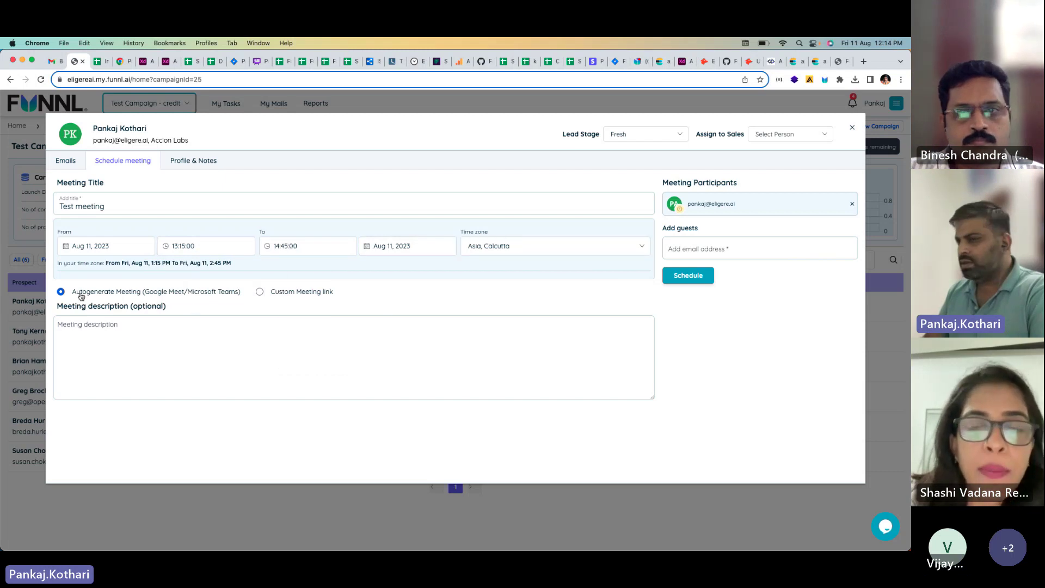
Step: Choose an autogenerated meeting link and begin entering a guest
click(260, 292)
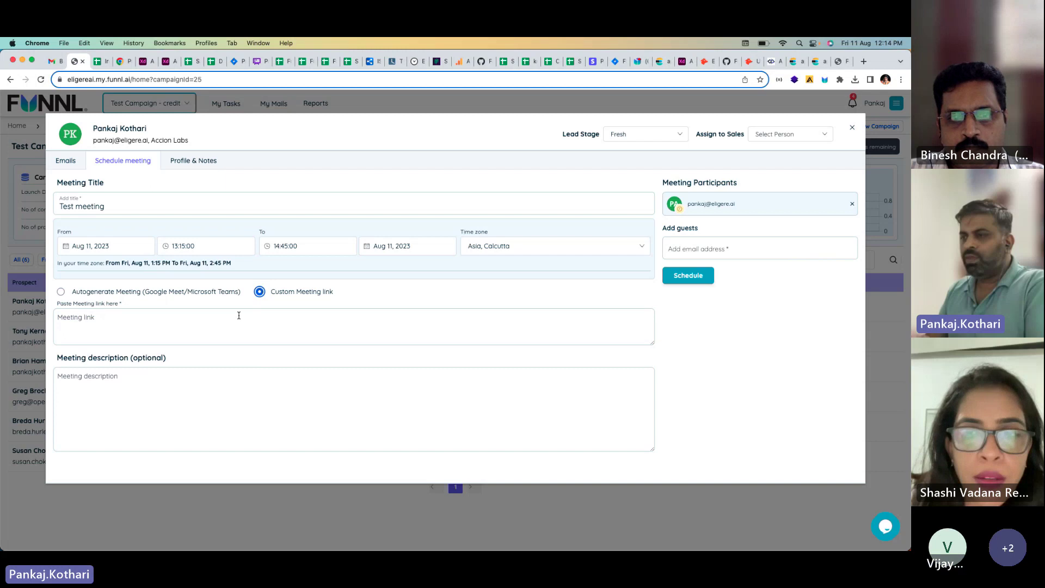
click(61, 293)
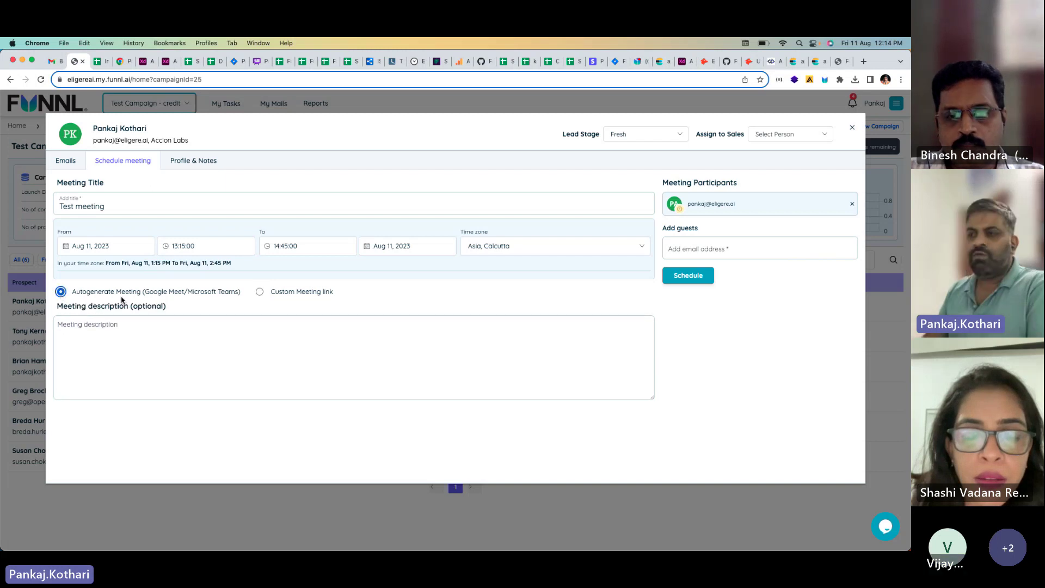
click(735, 245)
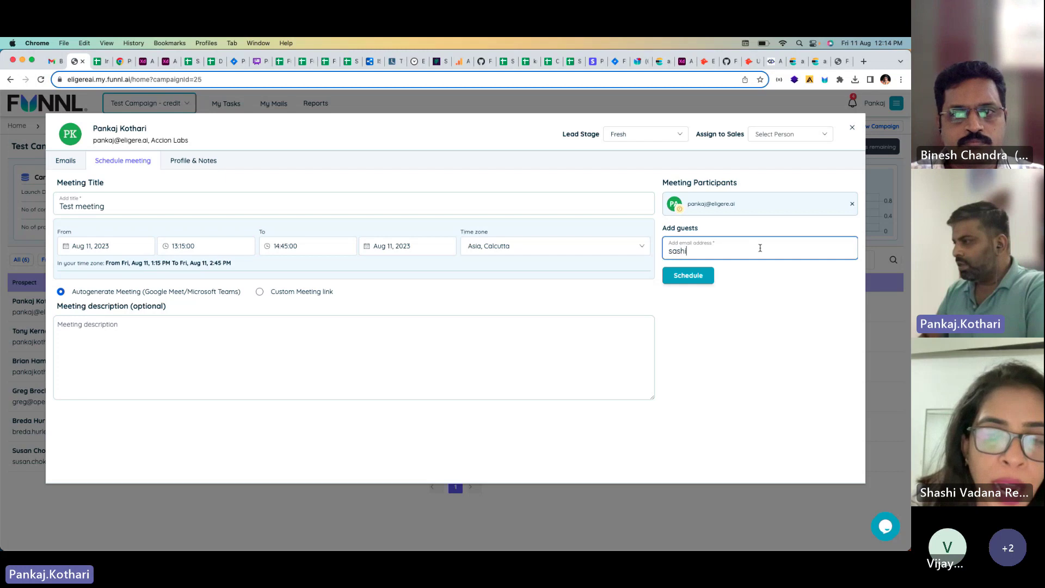
Step: Add the colleague's email, copied from Teams, as a guest and schedule the Test meeting
text(sashi)
key(super+Tab)
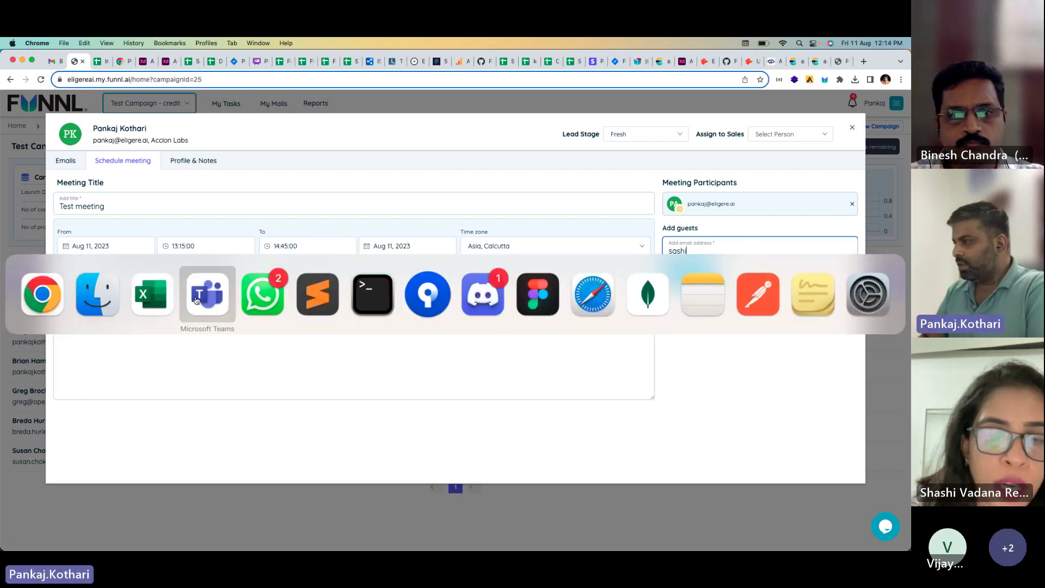
click(197, 300)
click(382, 115)
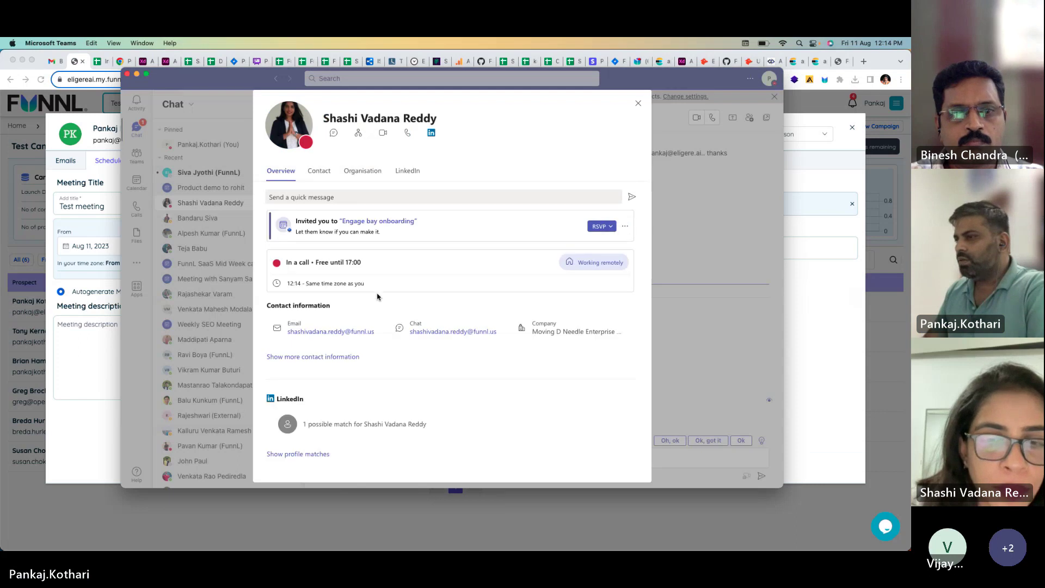
key(super+Tab)
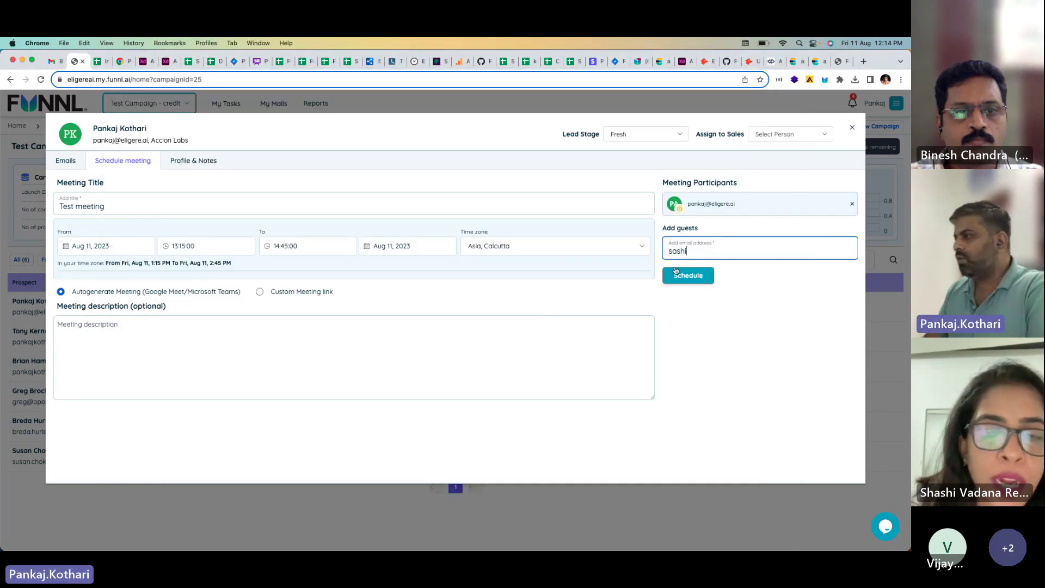
key(super+v)
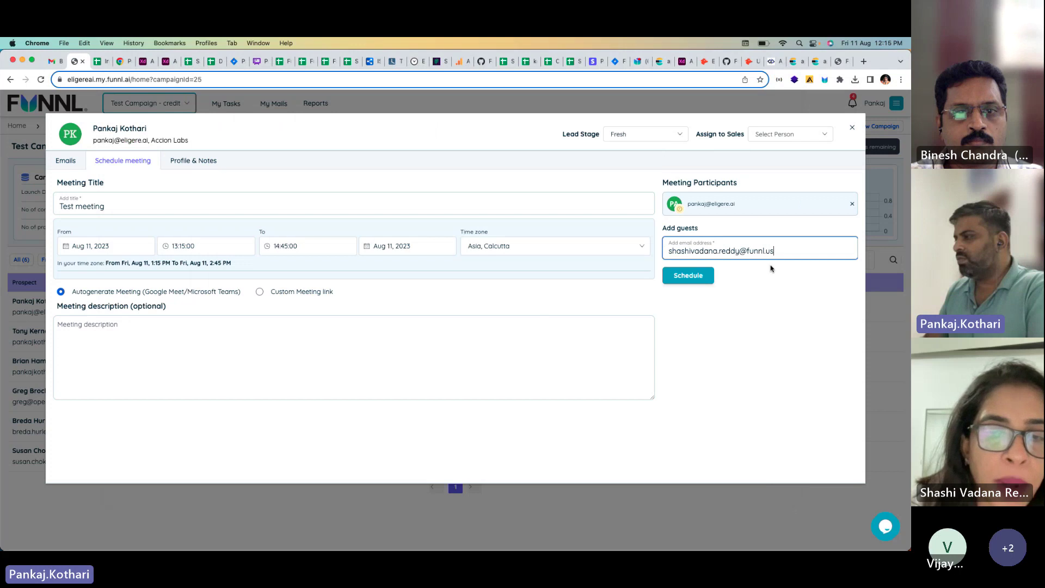
key(Return)
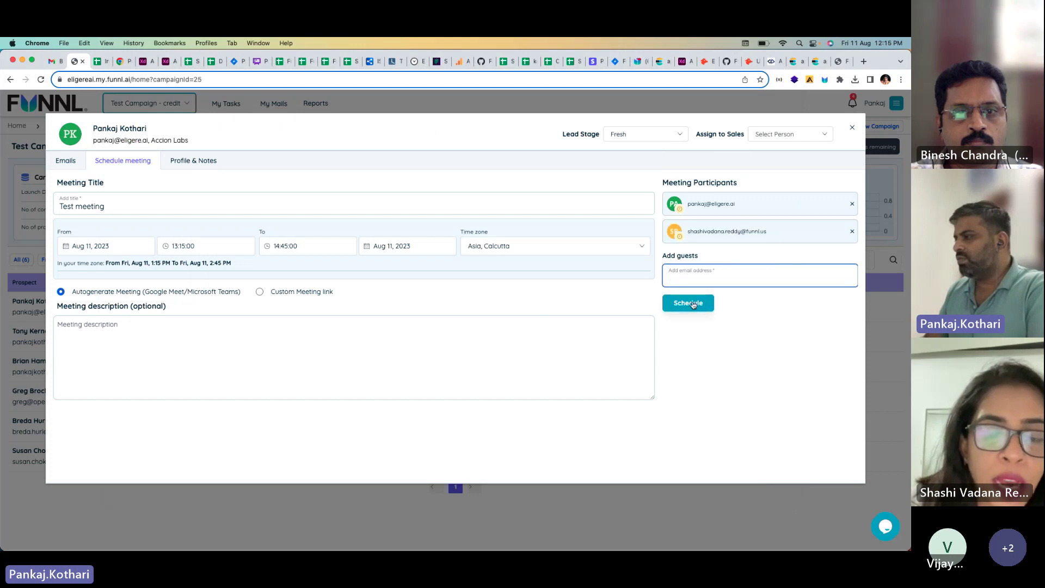
click(692, 303)
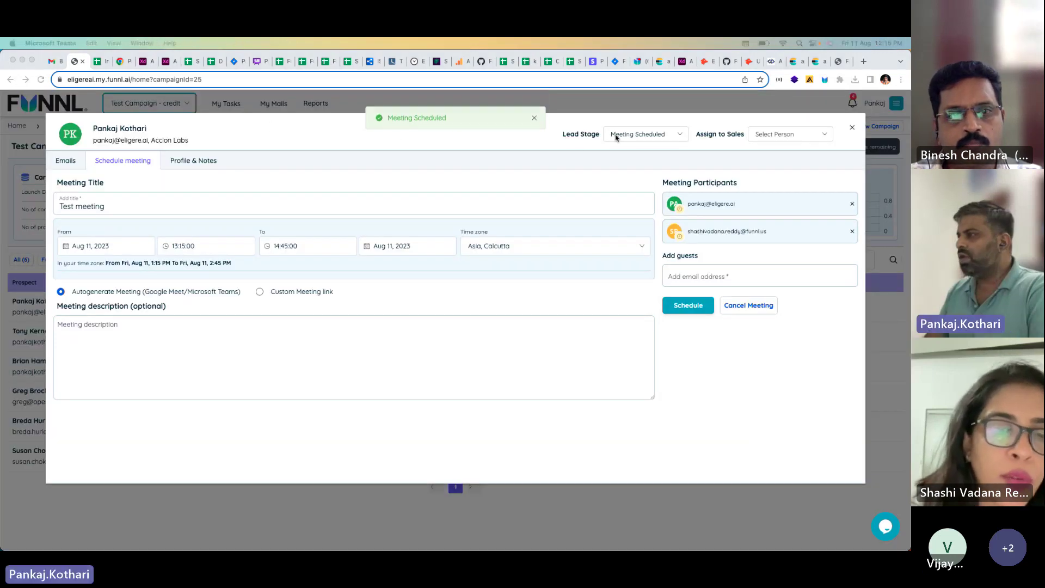
Step: Check Test Campaign - credits lead details in Reports for Meeting Scheduled, then switch to Gmail
click(853, 129)
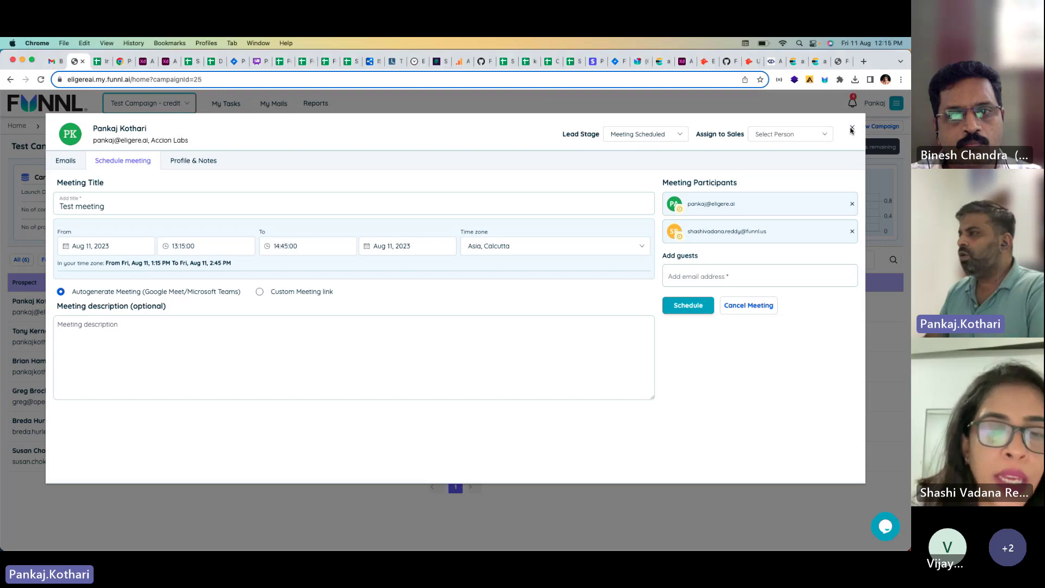
click(853, 130)
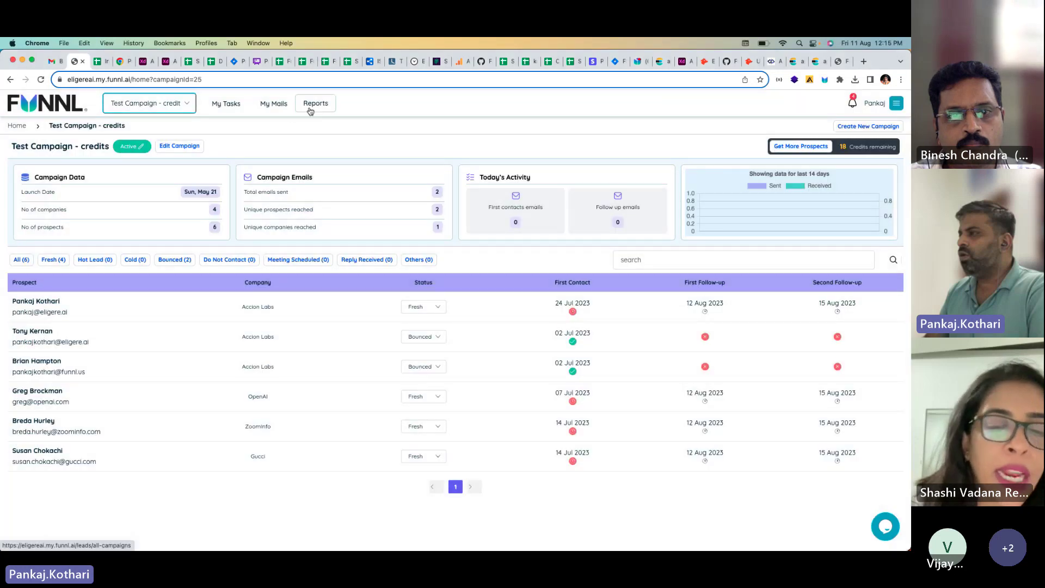
click(310, 111)
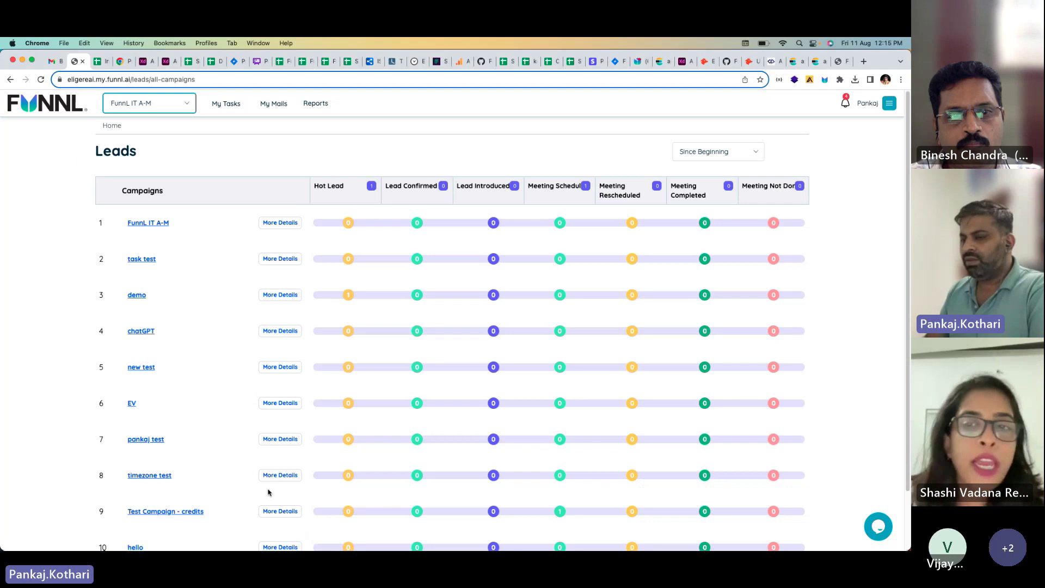
scroll(274, 514, down, 1)
click(275, 509)
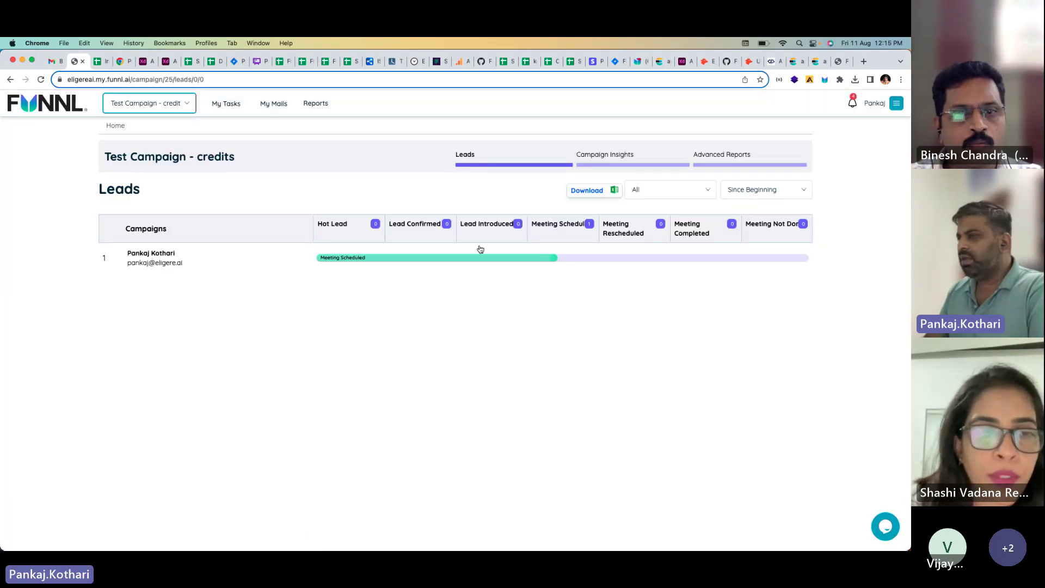
click(55, 61)
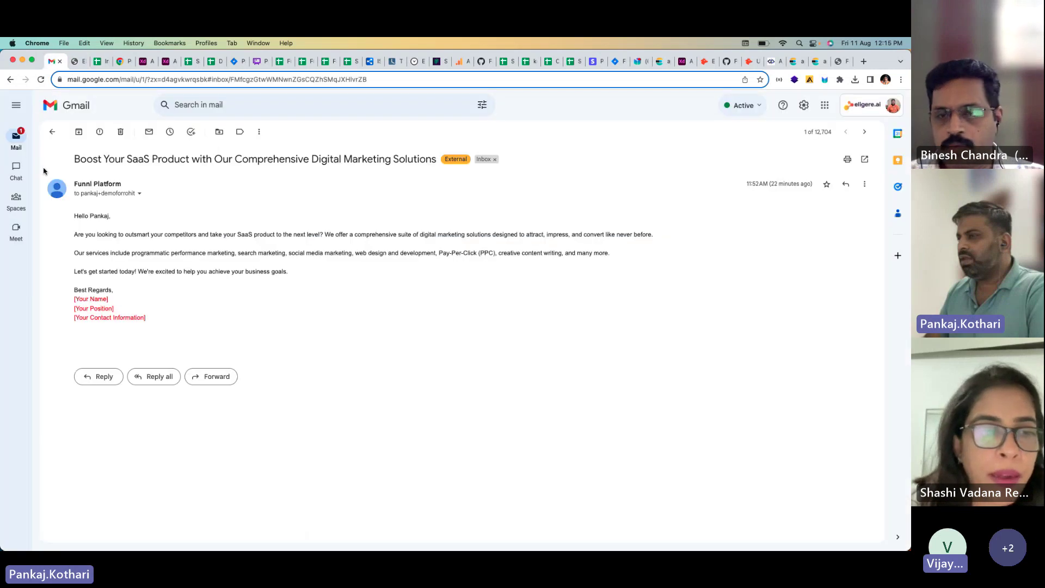
Step: Open the Test meeting invitation in the Gmail inbox, then switch to the Funnl tab
click(14, 140)
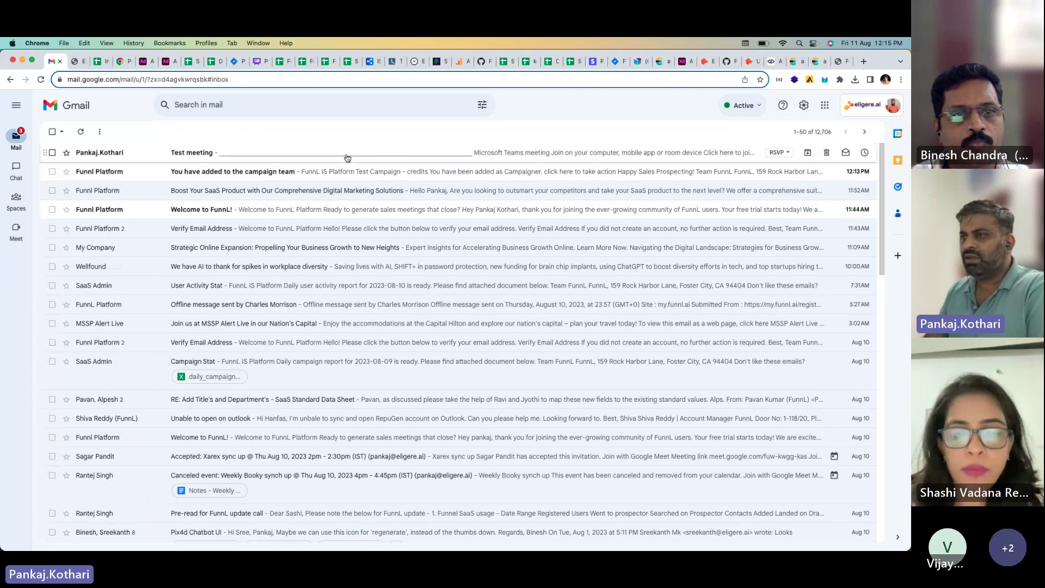
click(199, 158)
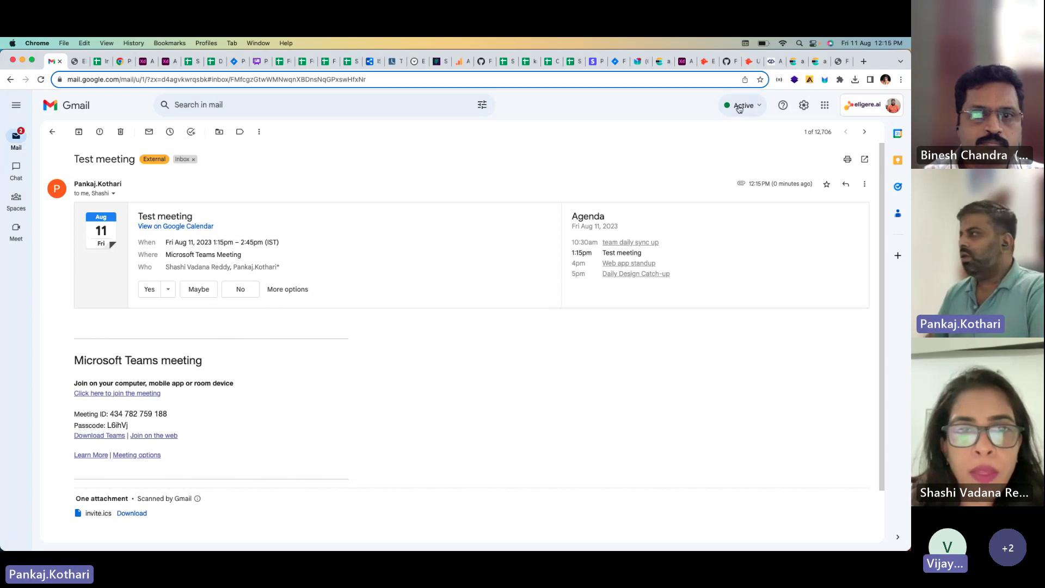
click(837, 62)
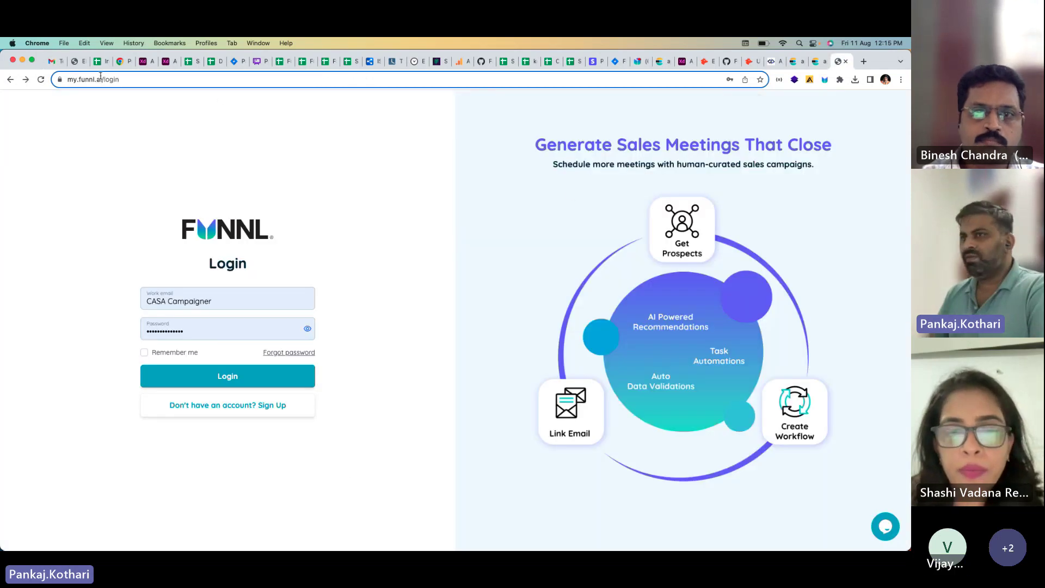
Step: Cancel the lead's Test meeting from its scheduling view, then return to Gmail
click(80, 65)
click(152, 259)
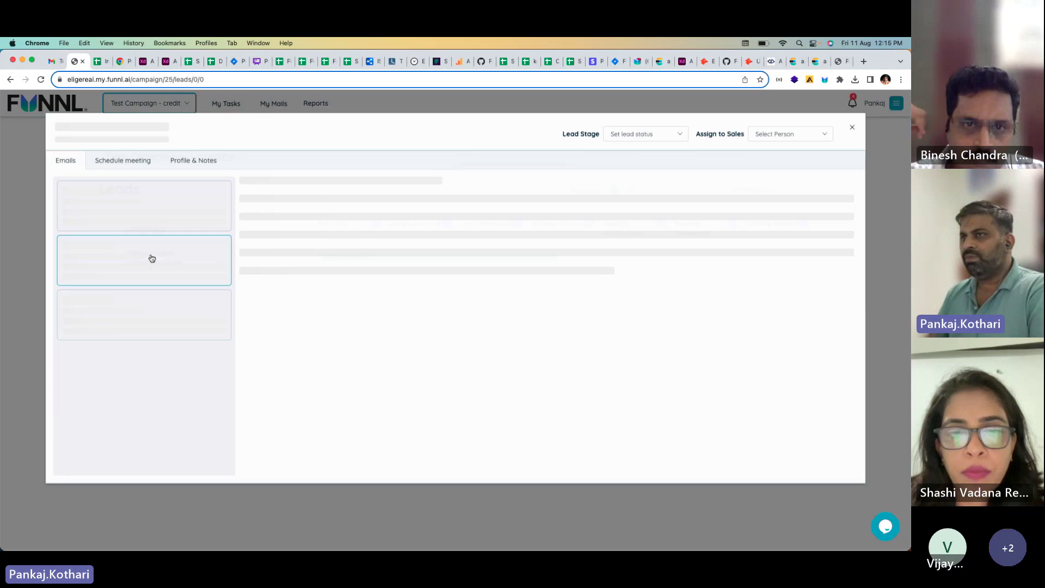
click(135, 163)
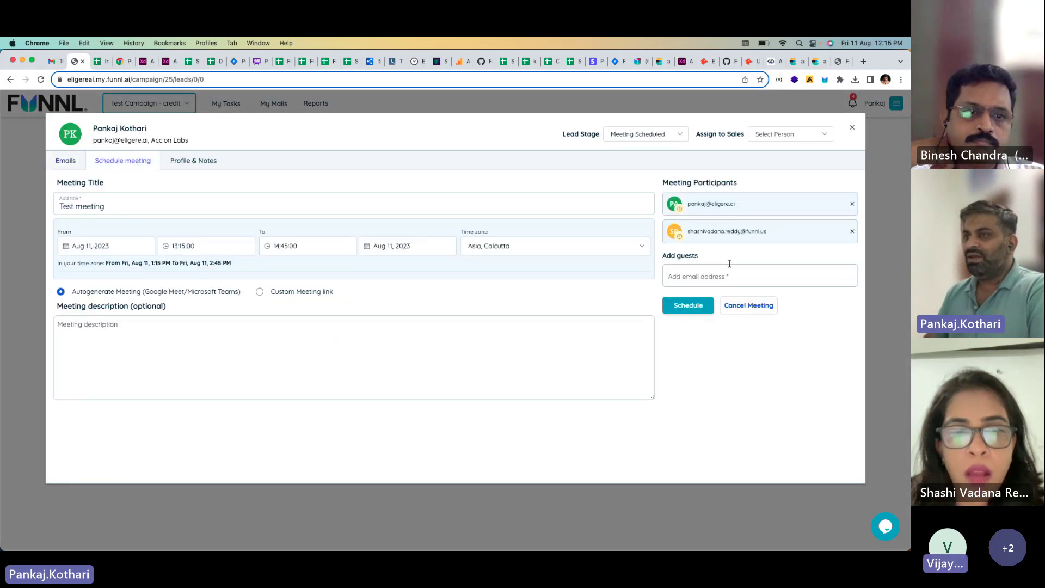
click(748, 307)
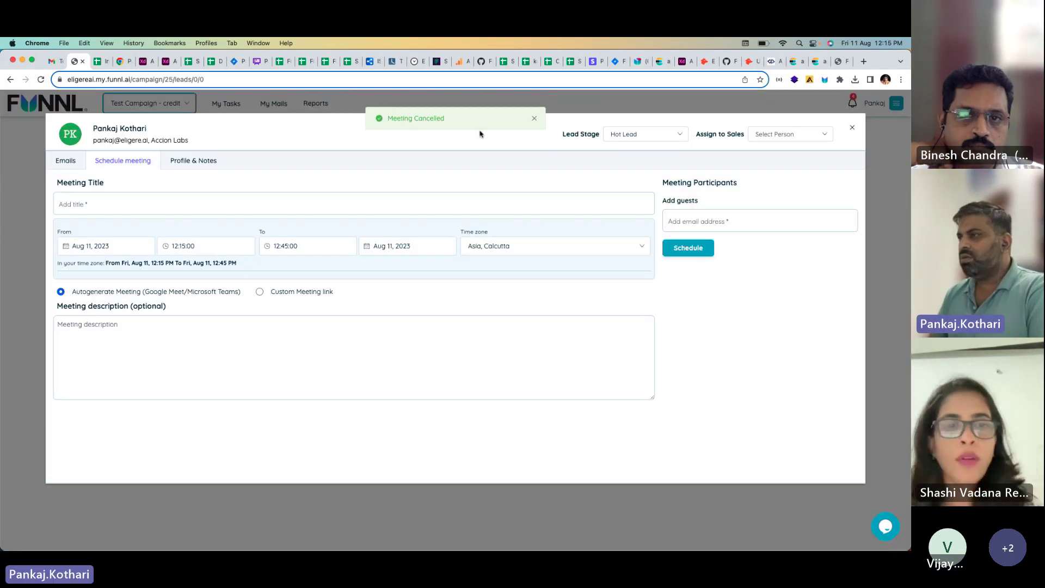
click(52, 62)
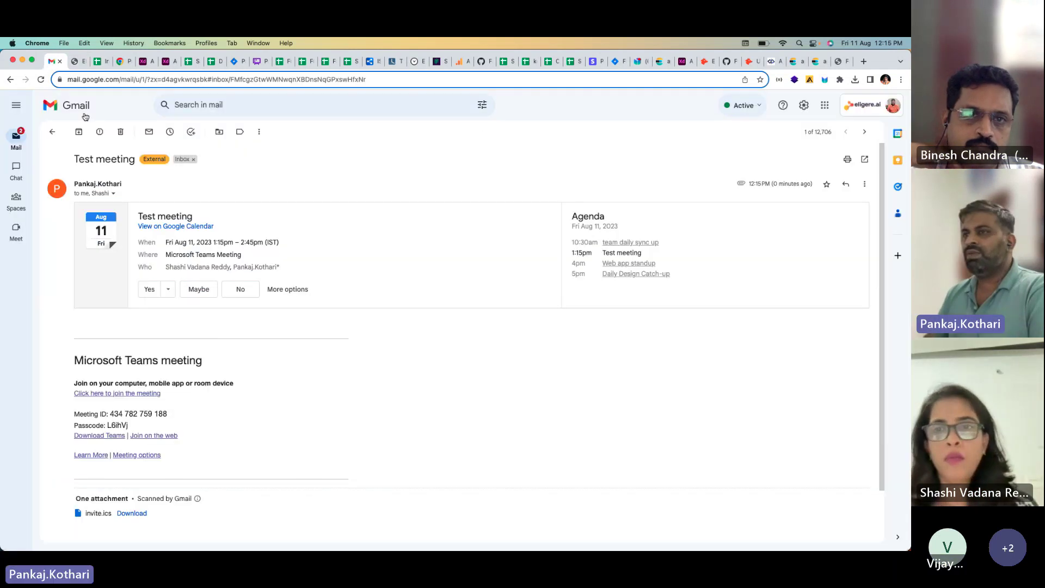
Step: Read the 'Canceled: Test meeting' email in the Gmail inbox, then return to the Funnl login tab
click(50, 132)
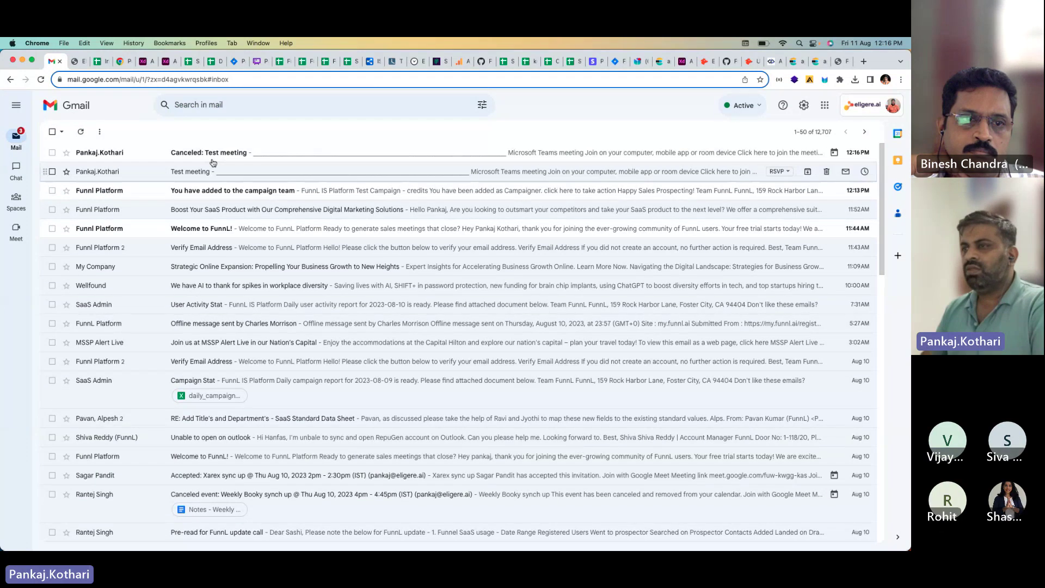
click(214, 155)
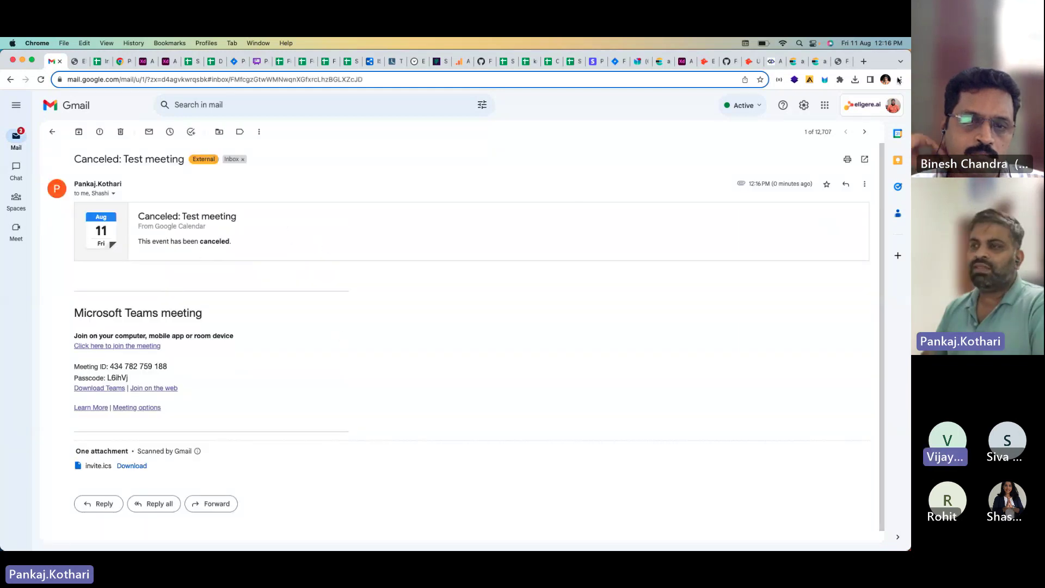
click(840, 62)
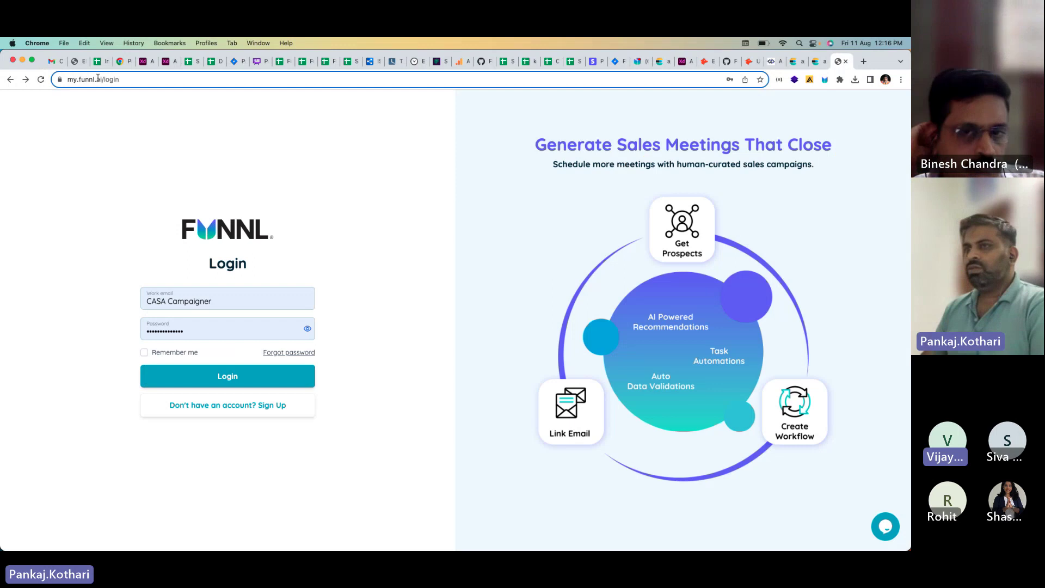
Step: Close the lead's Schedule meeting panel to return to the Test Campaign - credits leads list
click(77, 62)
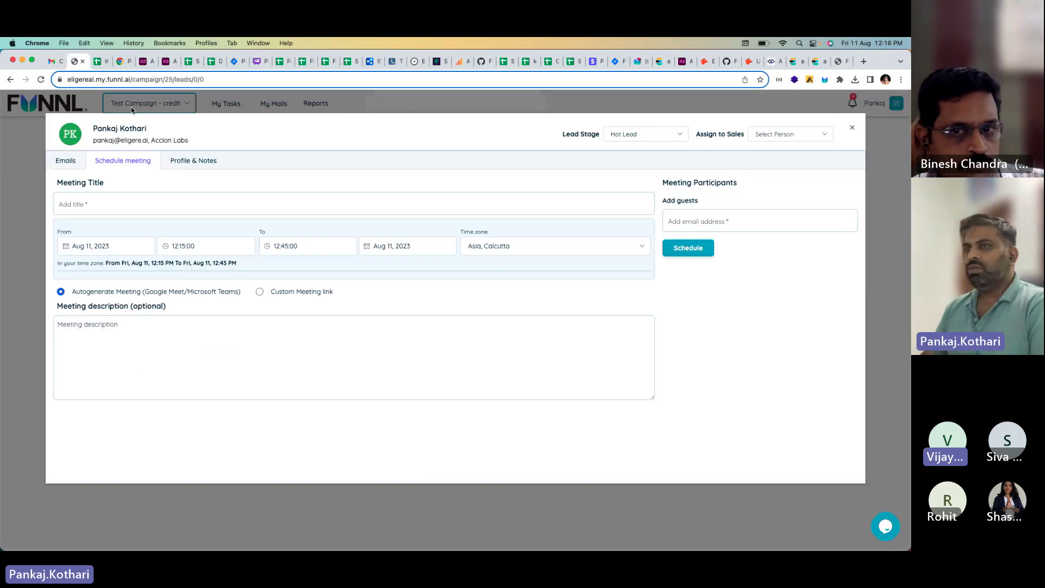
click(853, 132)
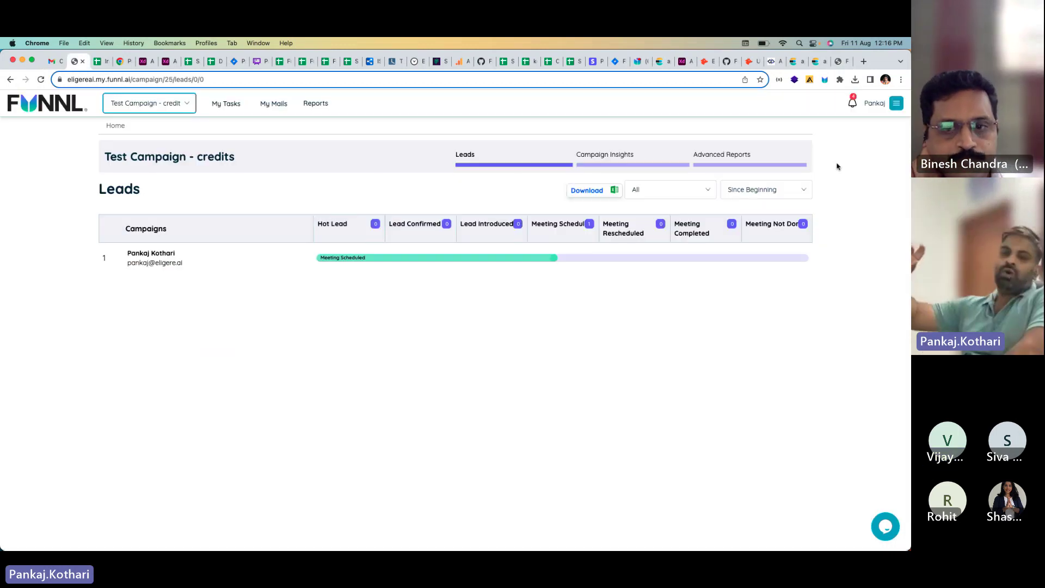